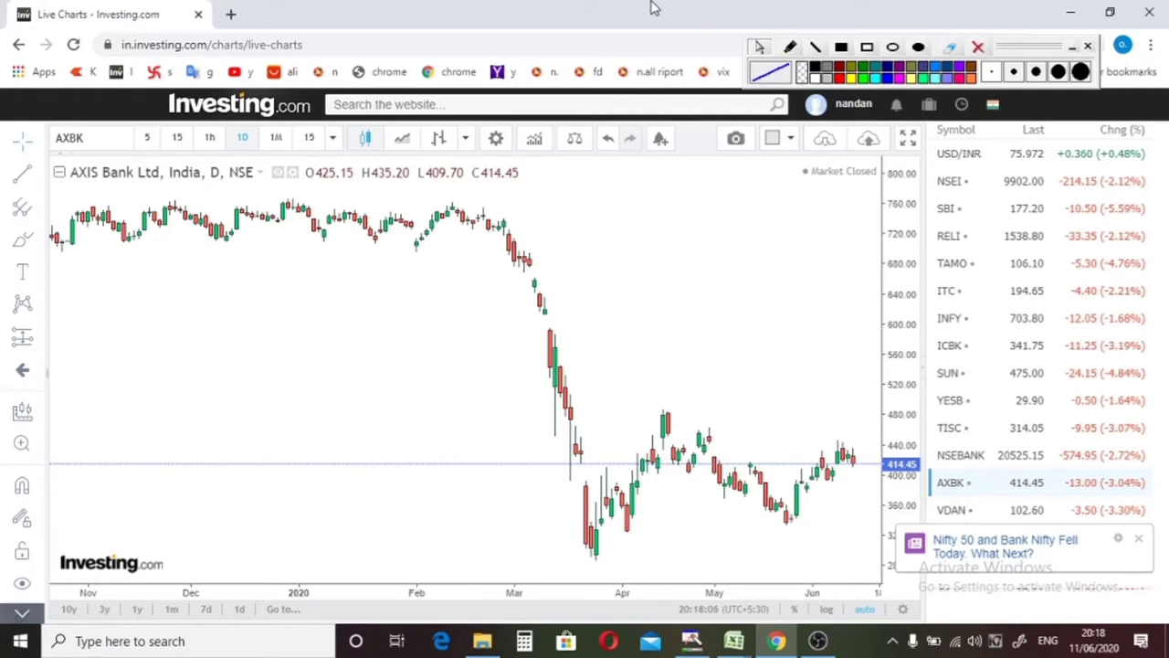
Switch to the FII DII DEIY workbook in Excel and add a new blank worksheet after Sheet4
mouse_move(733, 640)
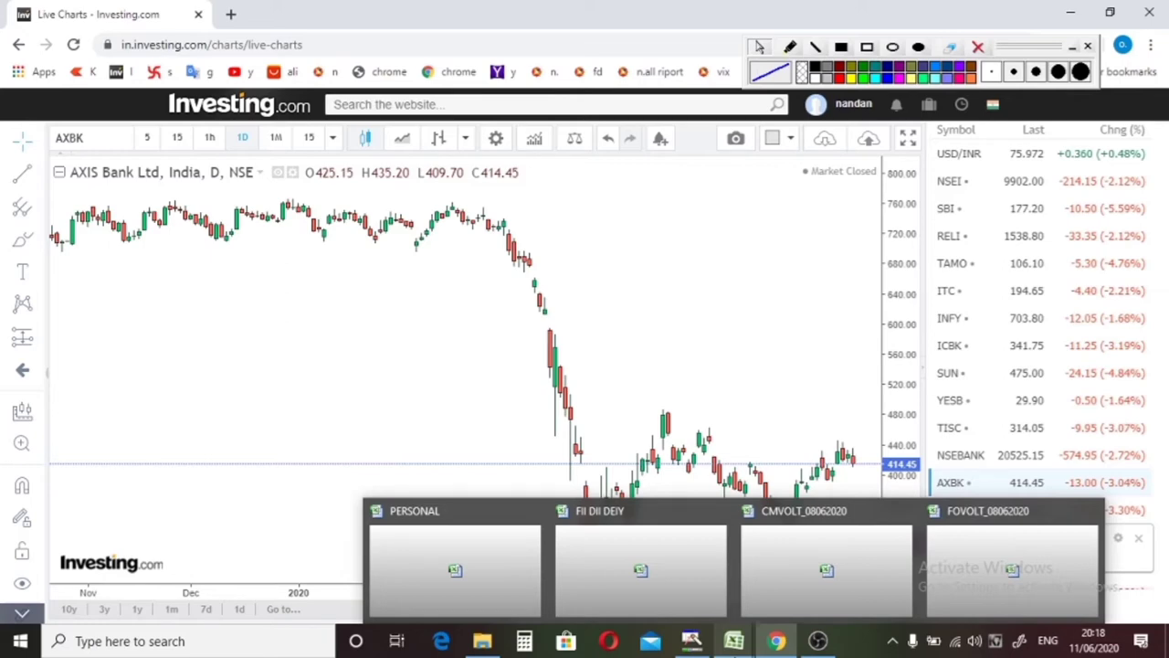
left_click(630, 570)
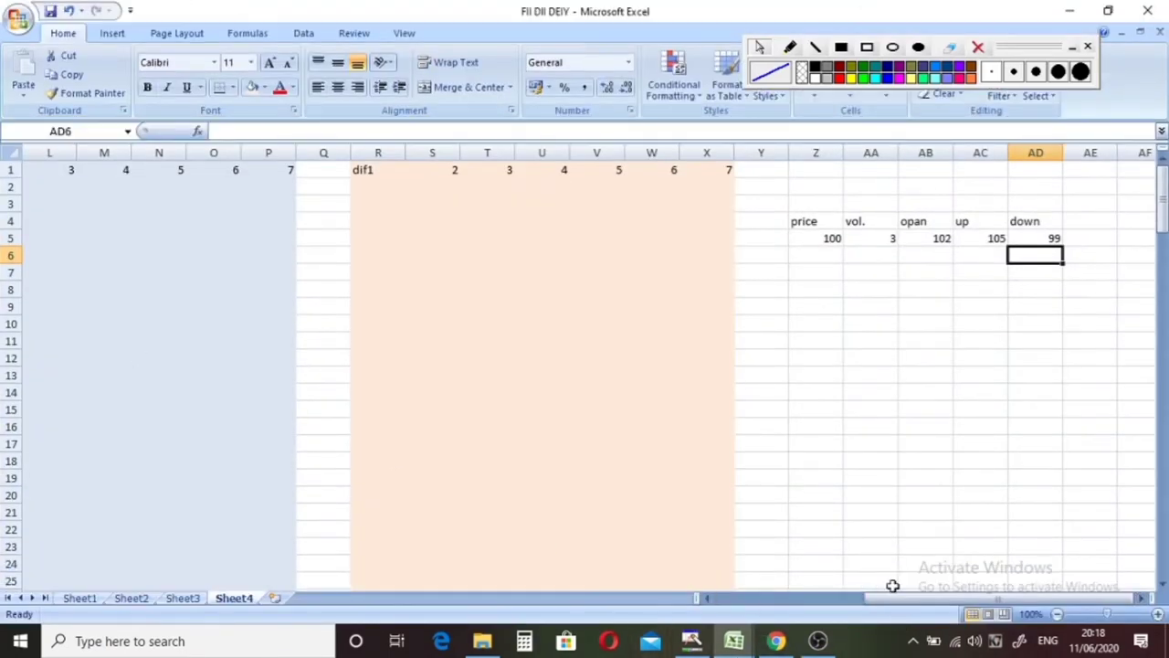
left_click_drag(892, 597, 740, 598)
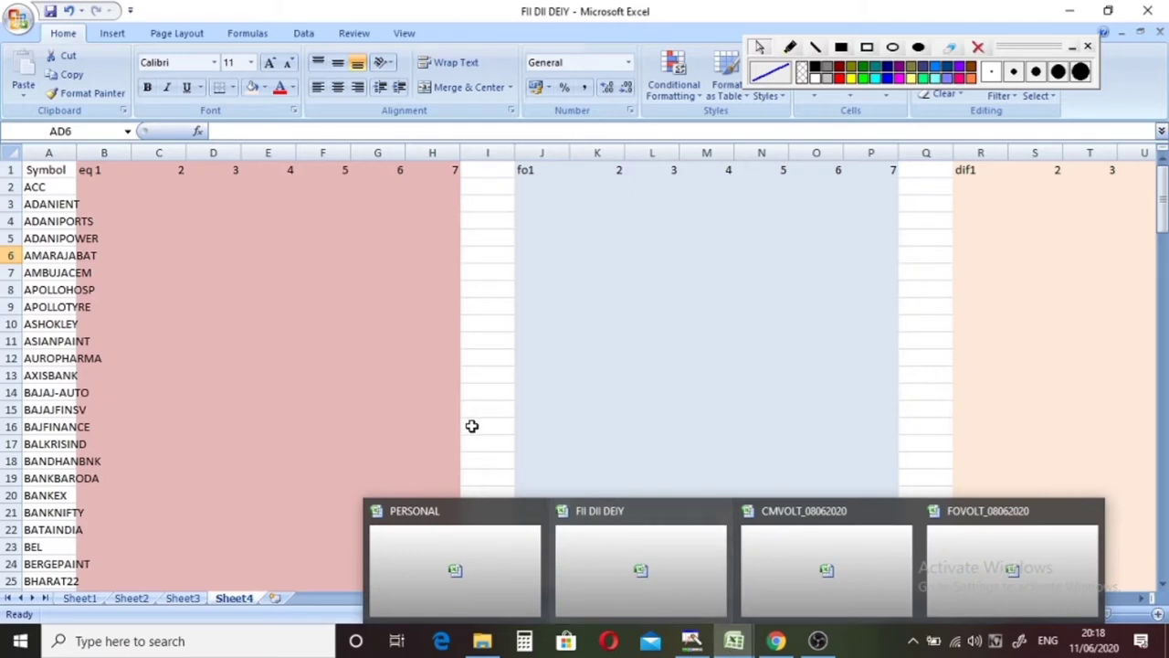
left_click(275, 598)
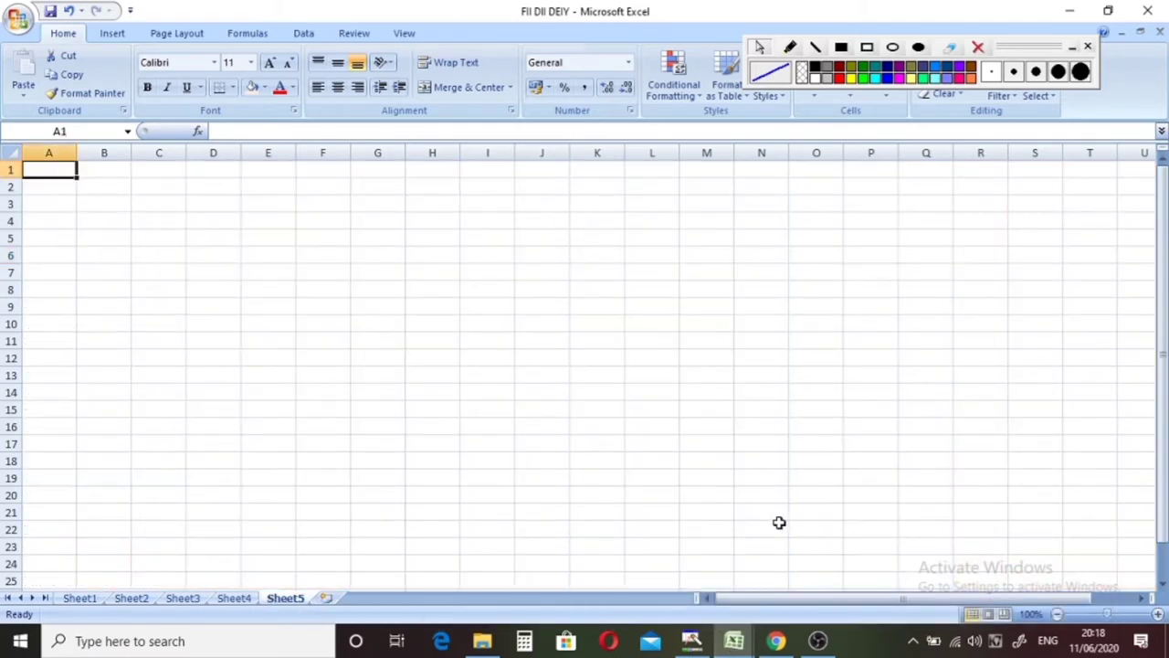
Open the FOVOLT_08062020 workbook and look through its symbol and volatility columns up to the first row
mouse_move(775, 640)
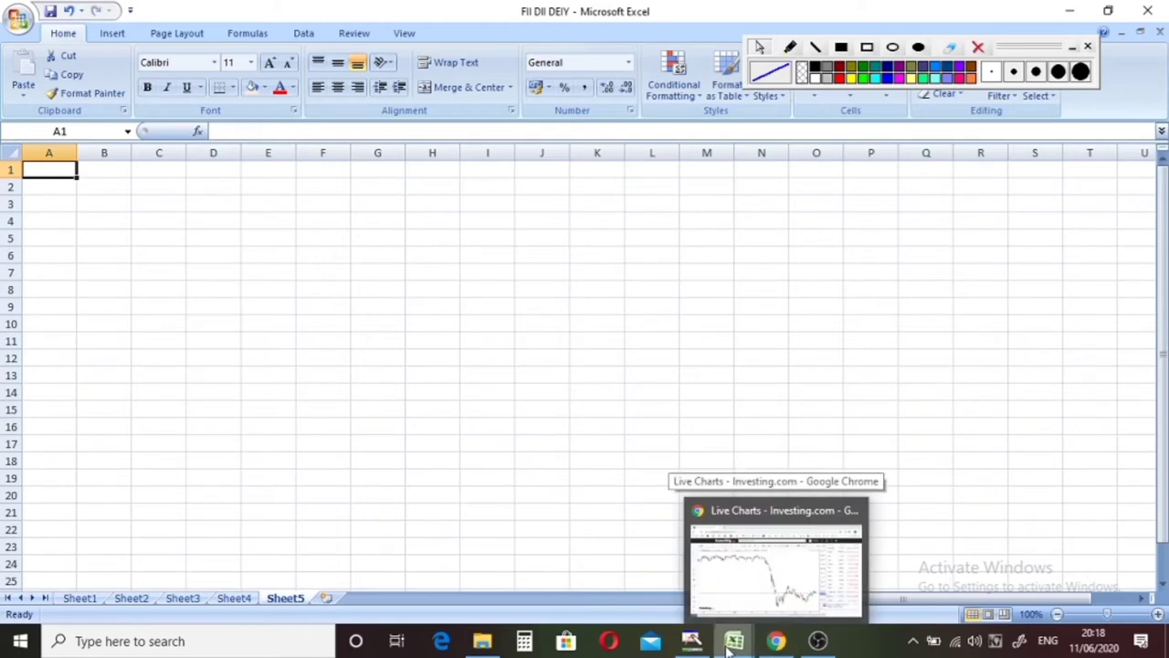
mouse_move(733, 640)
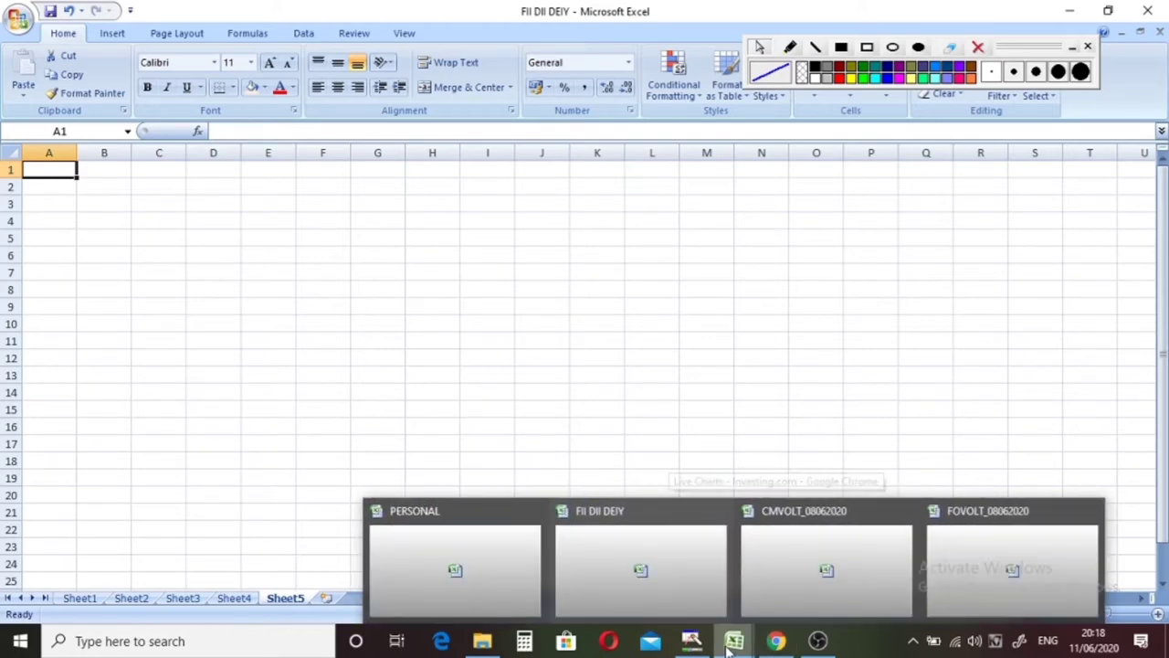
left_click(1000, 564)
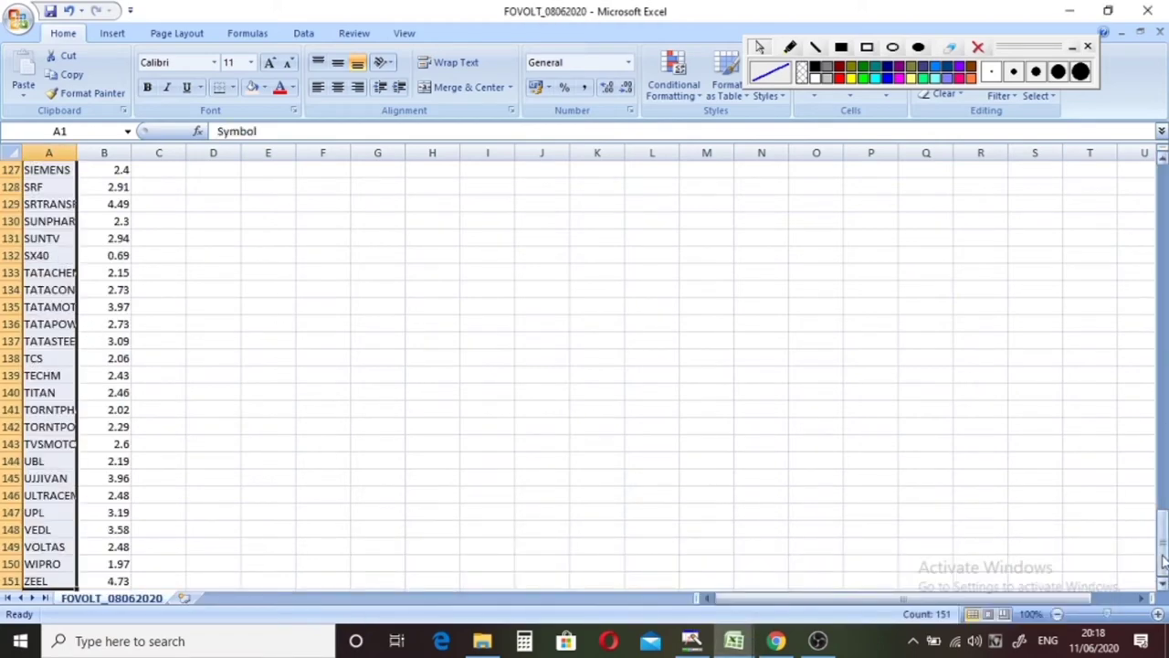
left_click_drag(1162, 557, 1152, 104)
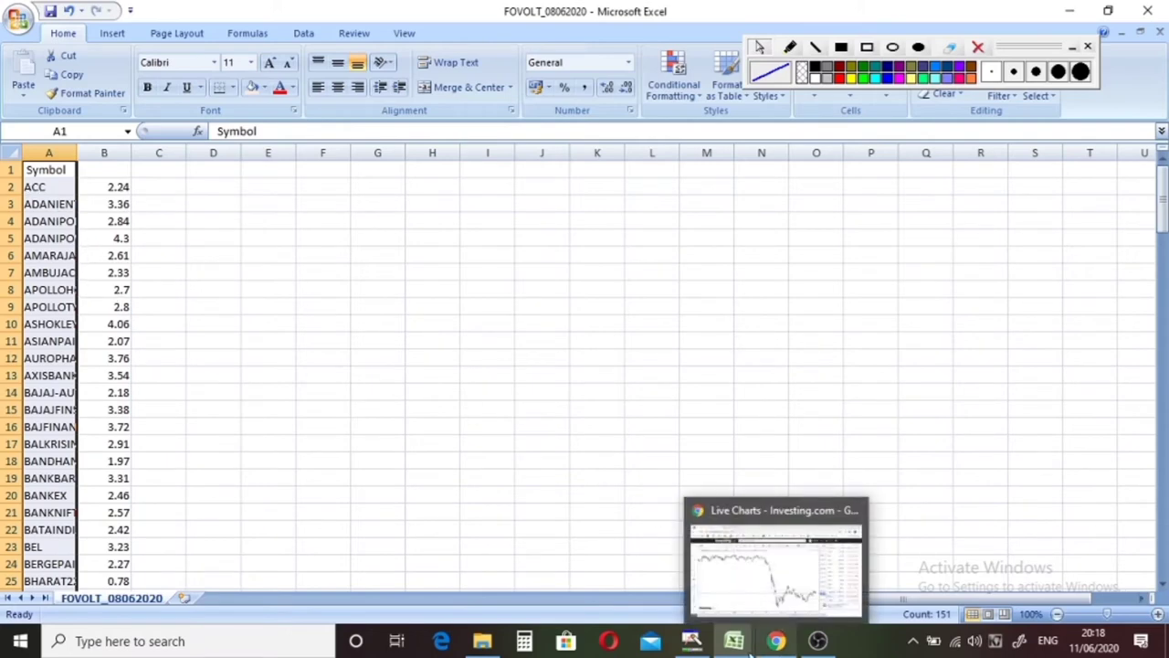
Return to Sheet4 of the FII DII DEIY workbook and examine the layout of the eq, fo and dif column blocks
mouse_move(736, 647)
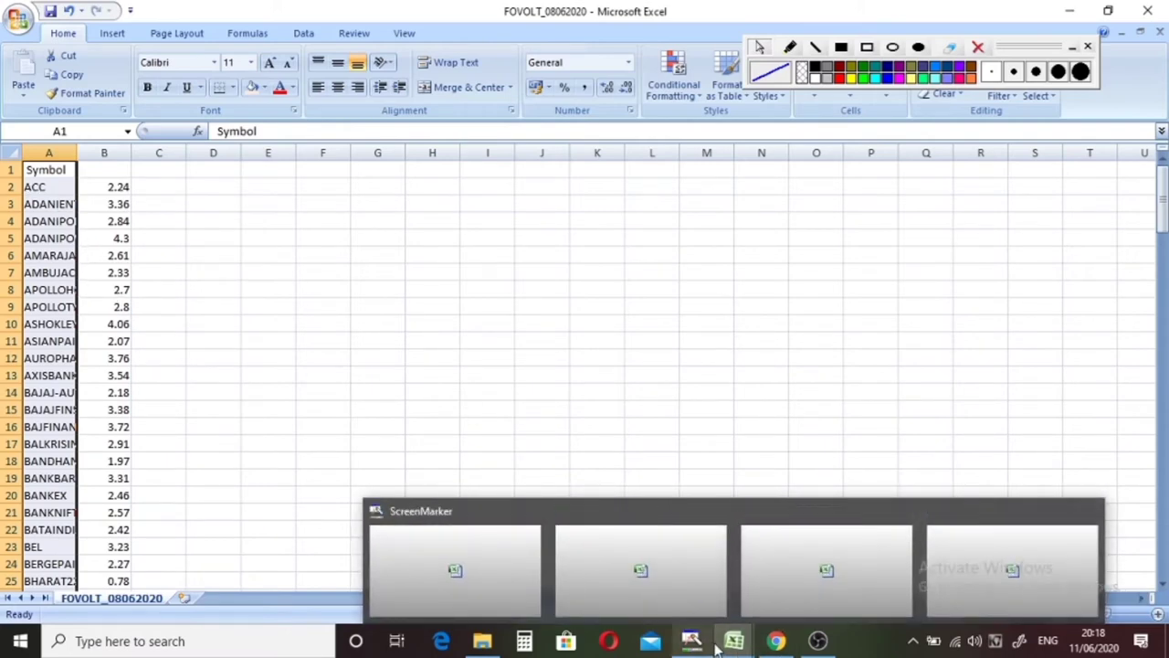
left_click(641, 573)
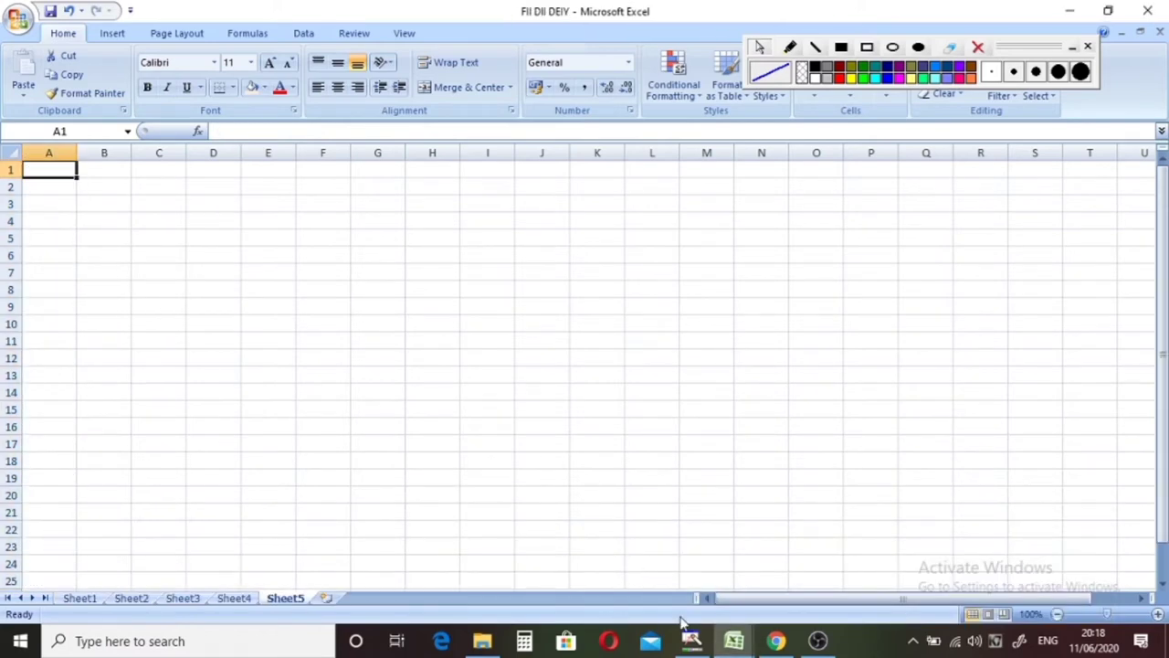
left_click(231, 599)
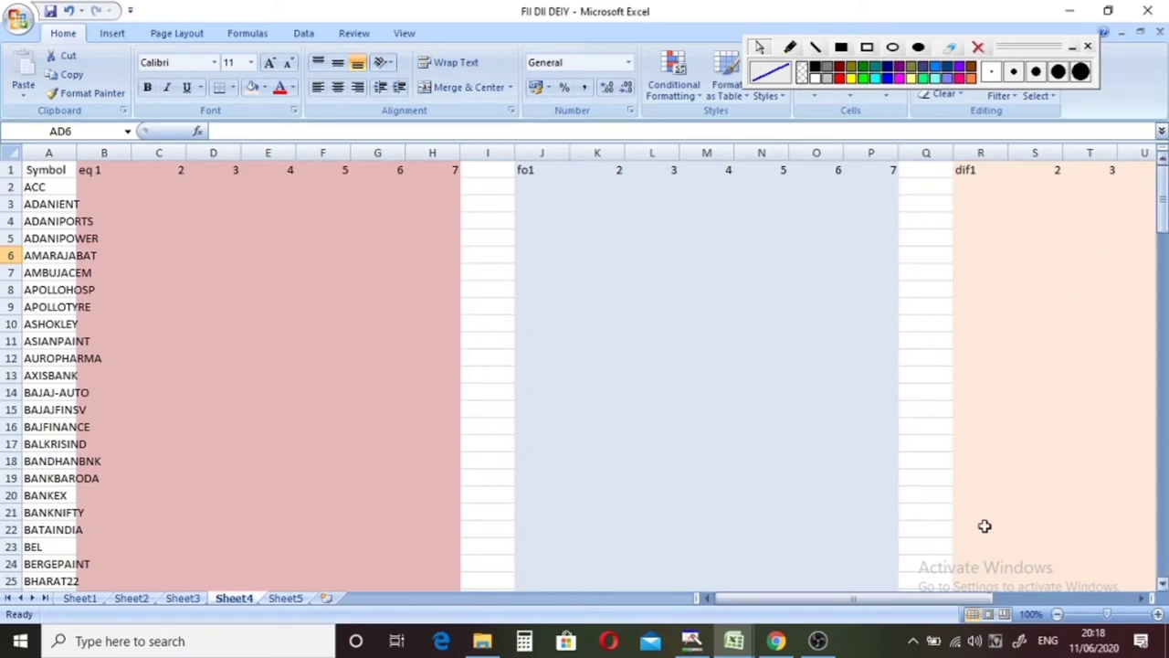
left_click_drag(1164, 211, 1164, 210)
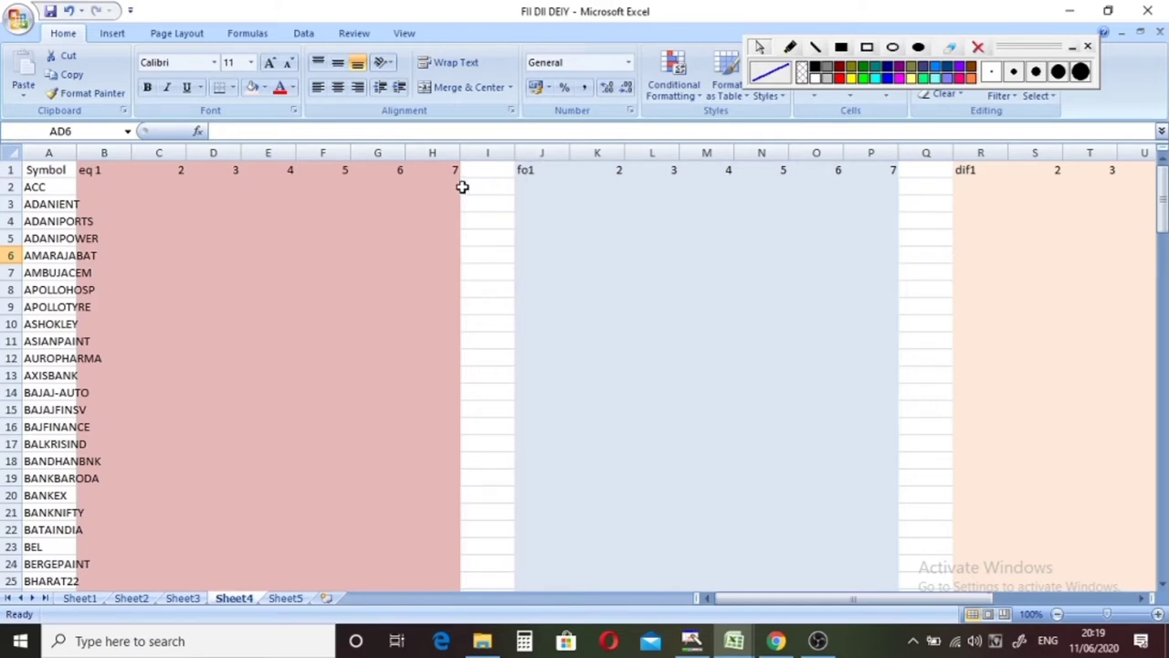
left_click(500, 187)
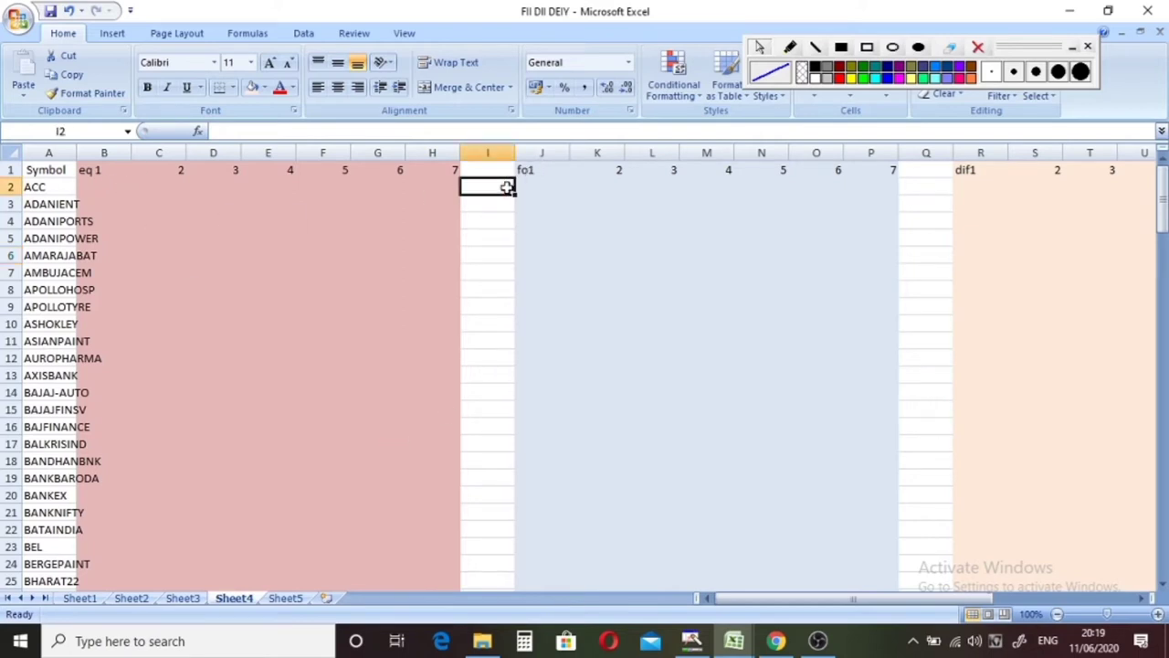
left_click_drag(507, 186, 505, 204)
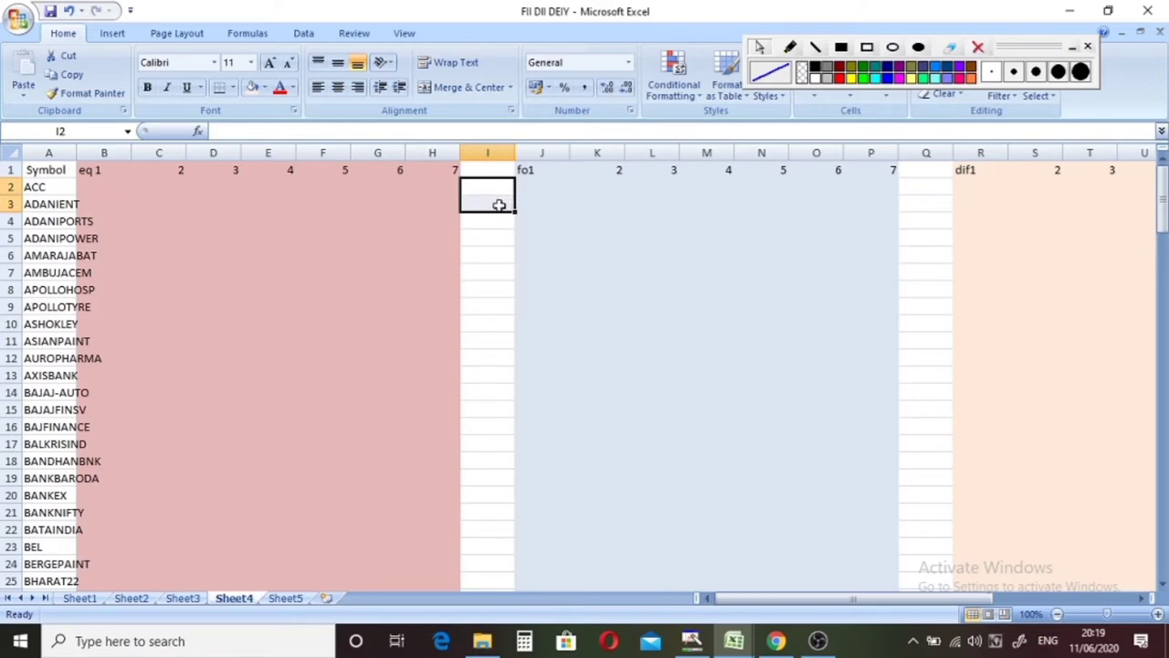
left_click(380, 187)
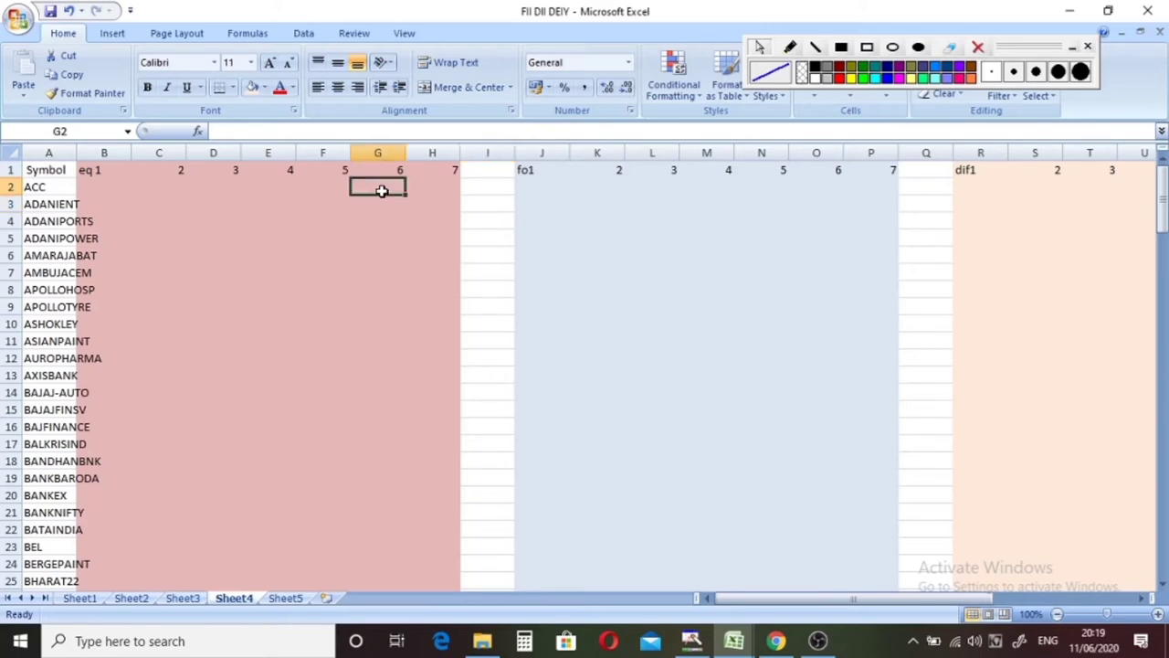
left_click(92, 170)
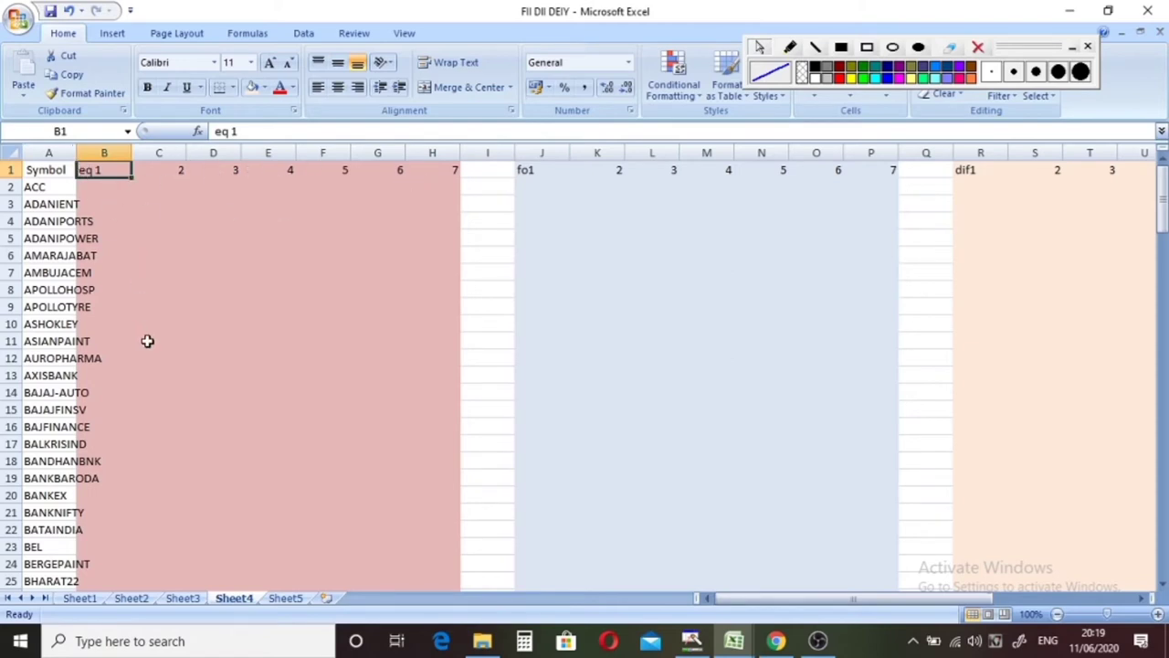
left_click(521, 189)
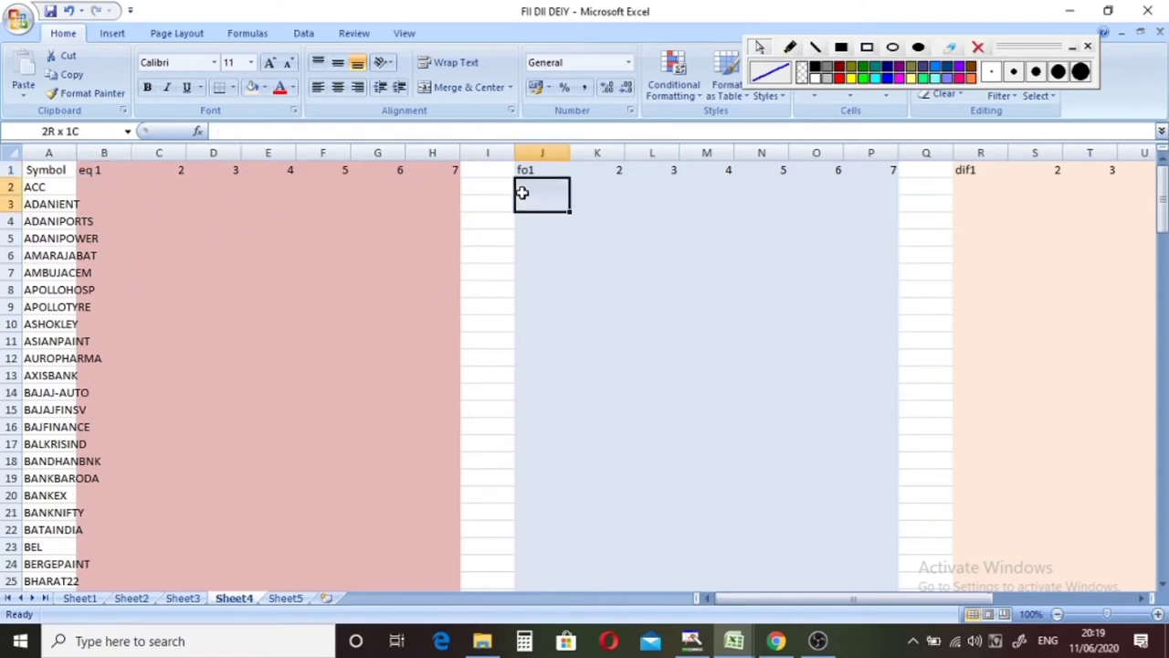
left_click(545, 170)
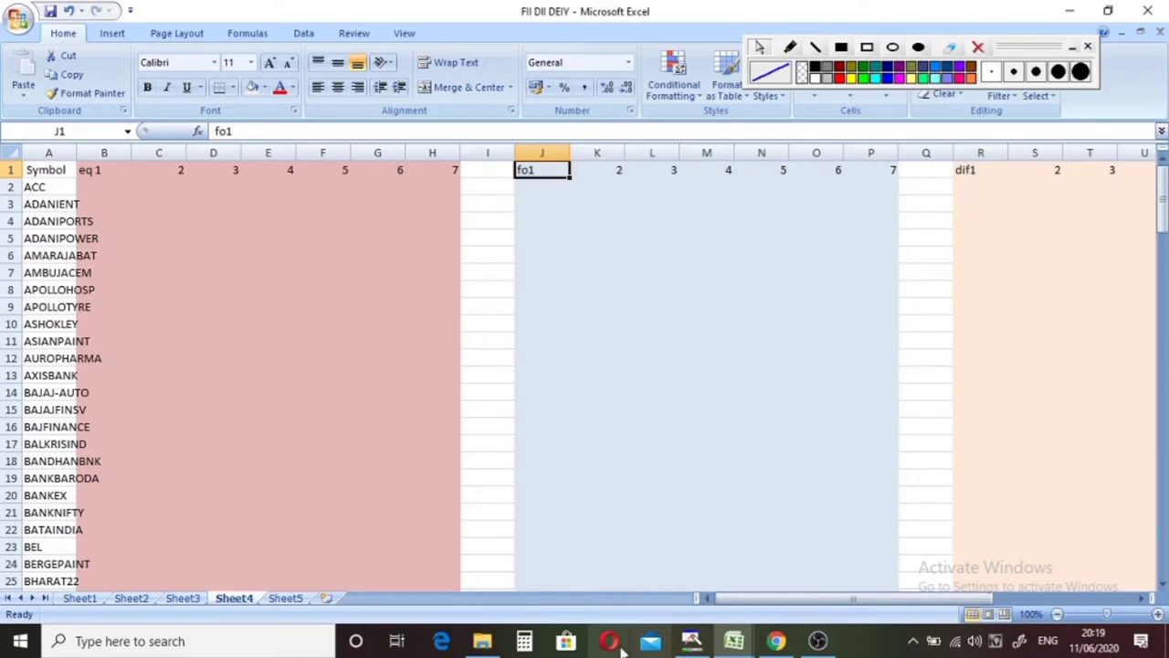
left_click_drag(713, 599, 856, 607)
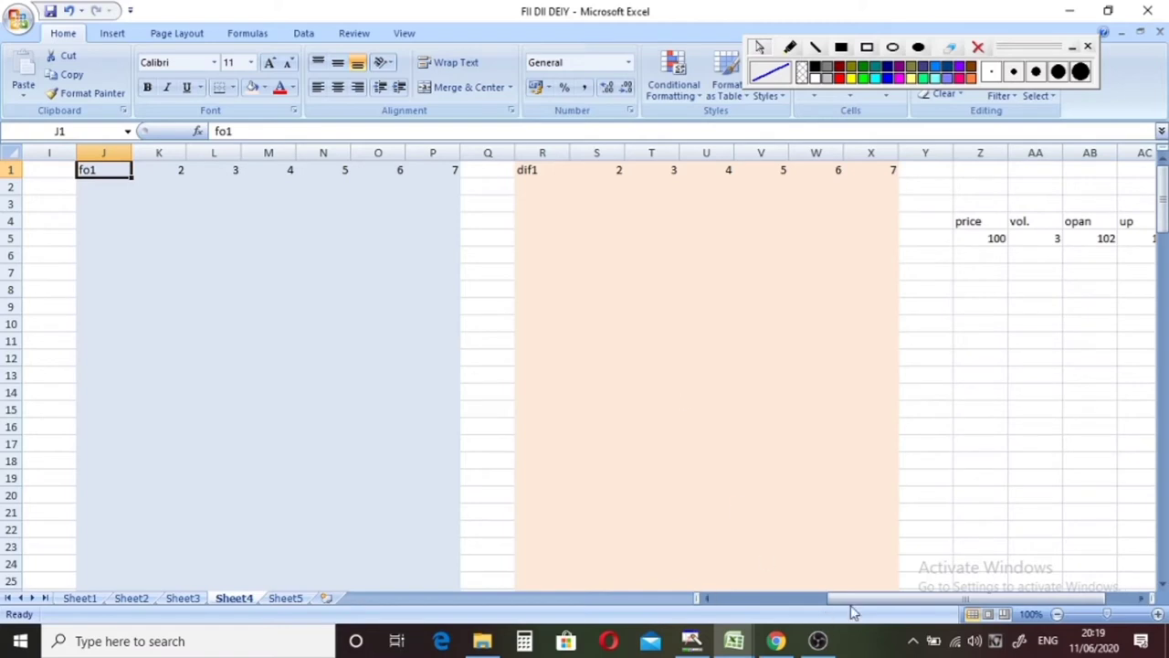
left_click_drag(851, 606, 662, 621)
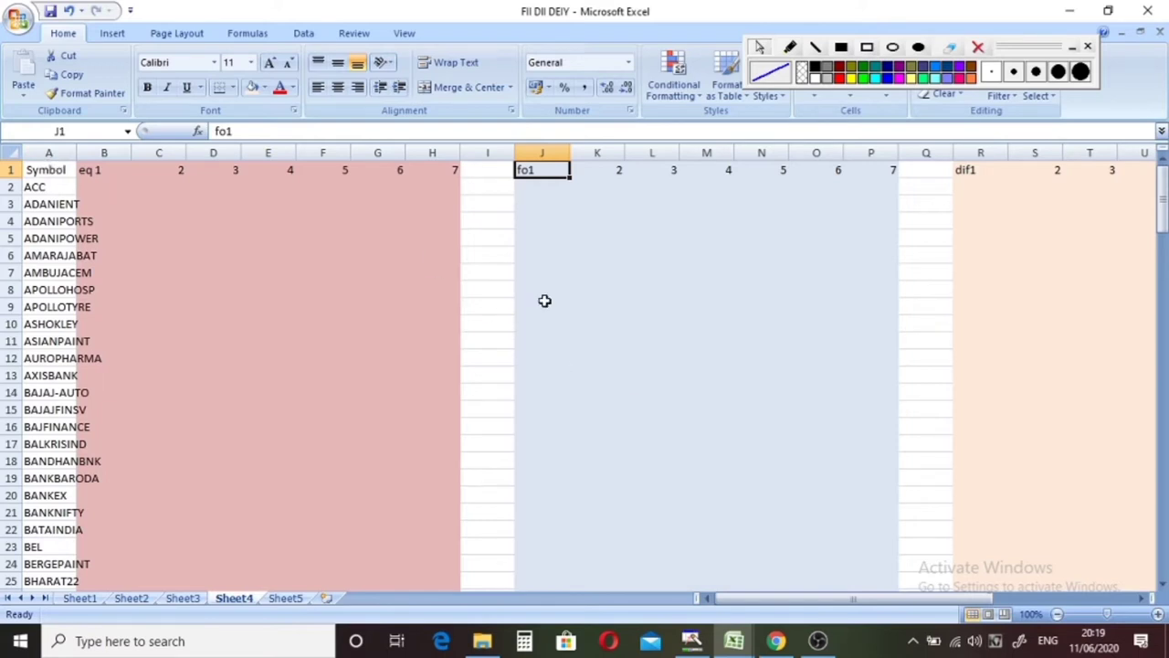
Start a VLOOKUP formula in cell H2 of the eq block, using A2 as the lookup value
left_click(434, 190)
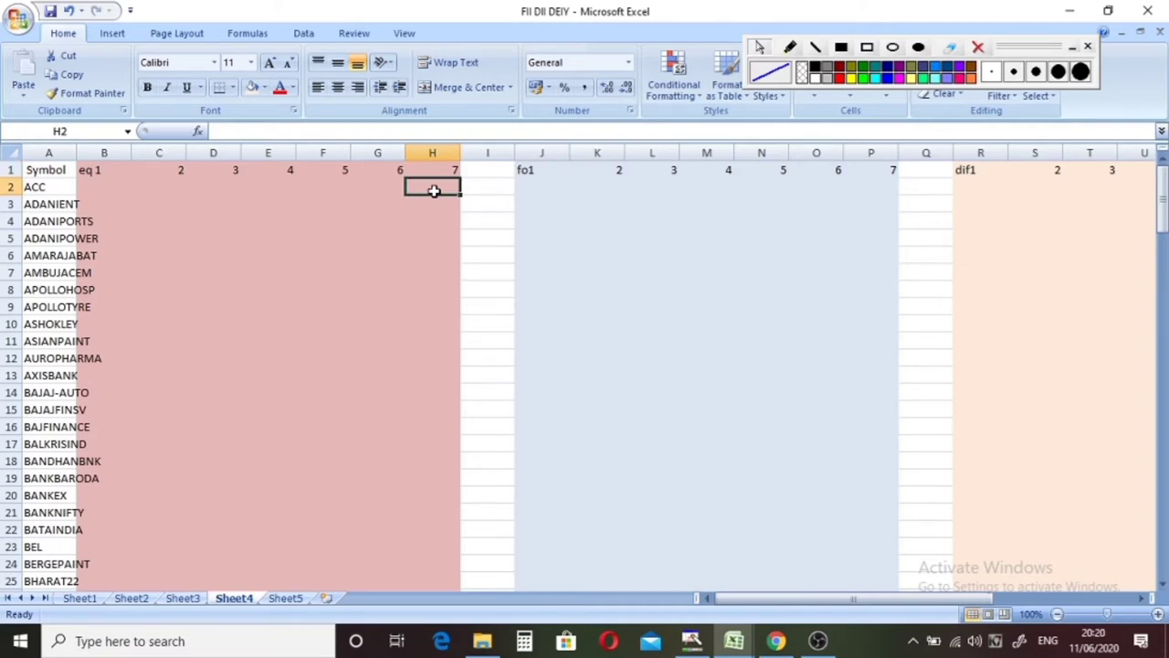
type("=")
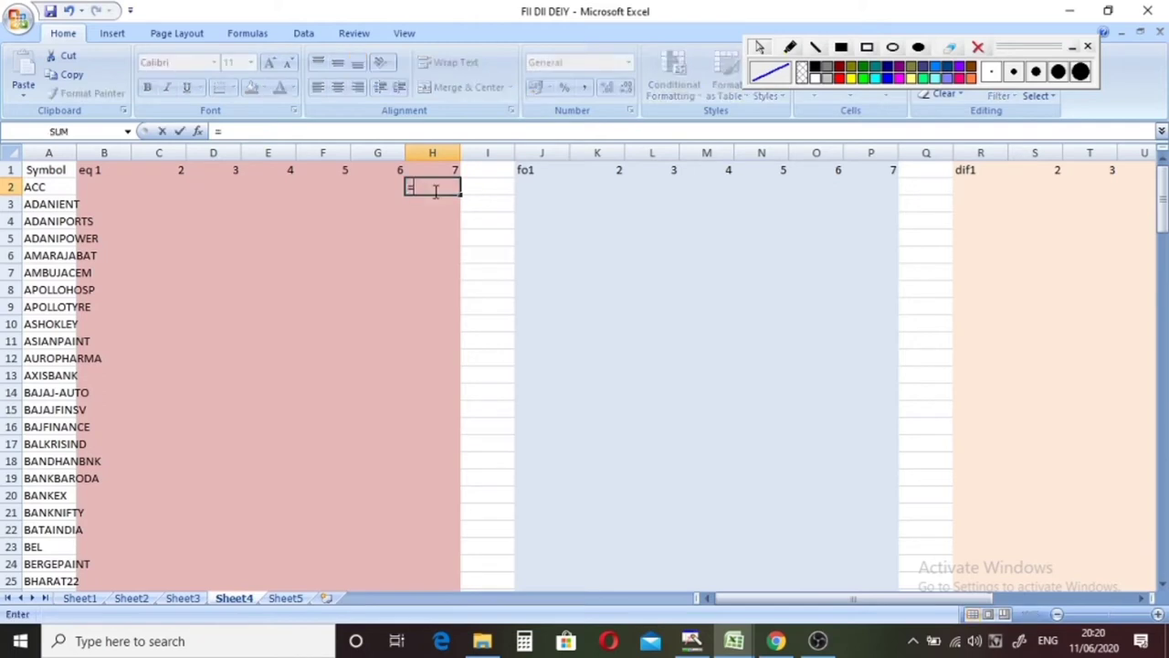
type("vlookup")
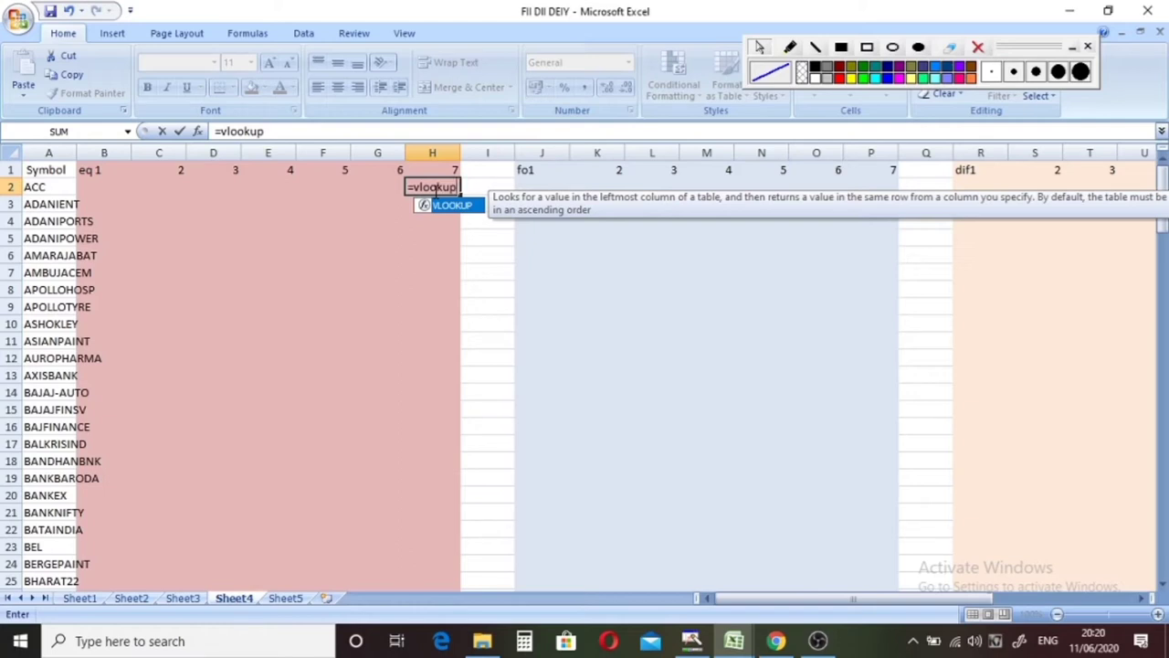
type("(")
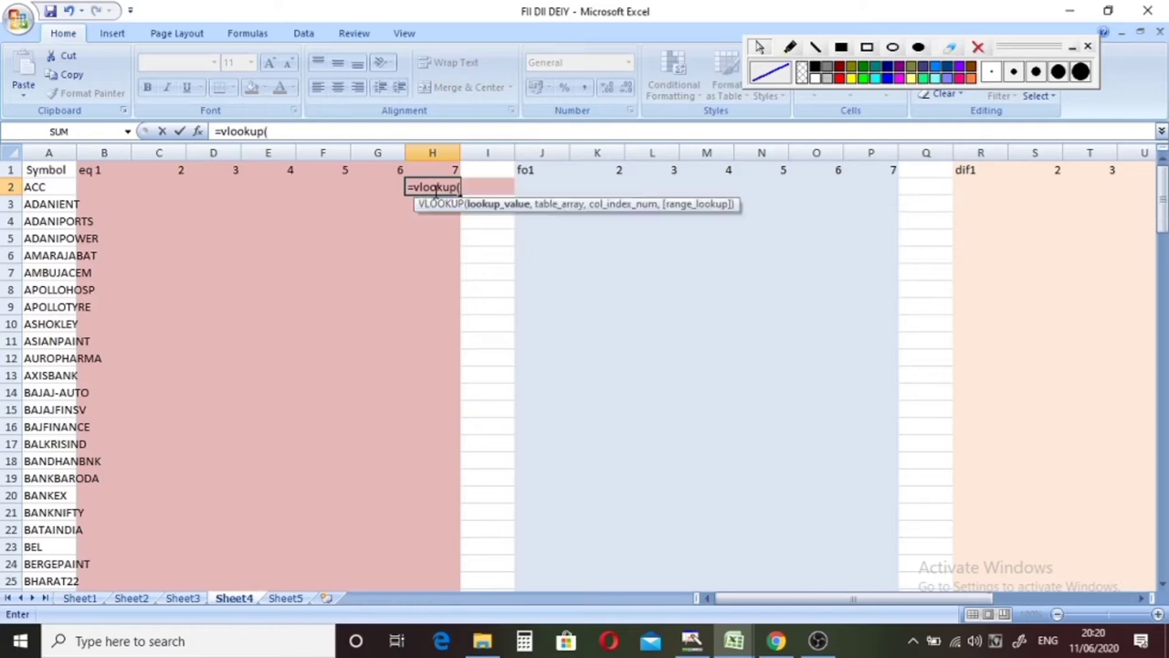
left_click(48, 184)
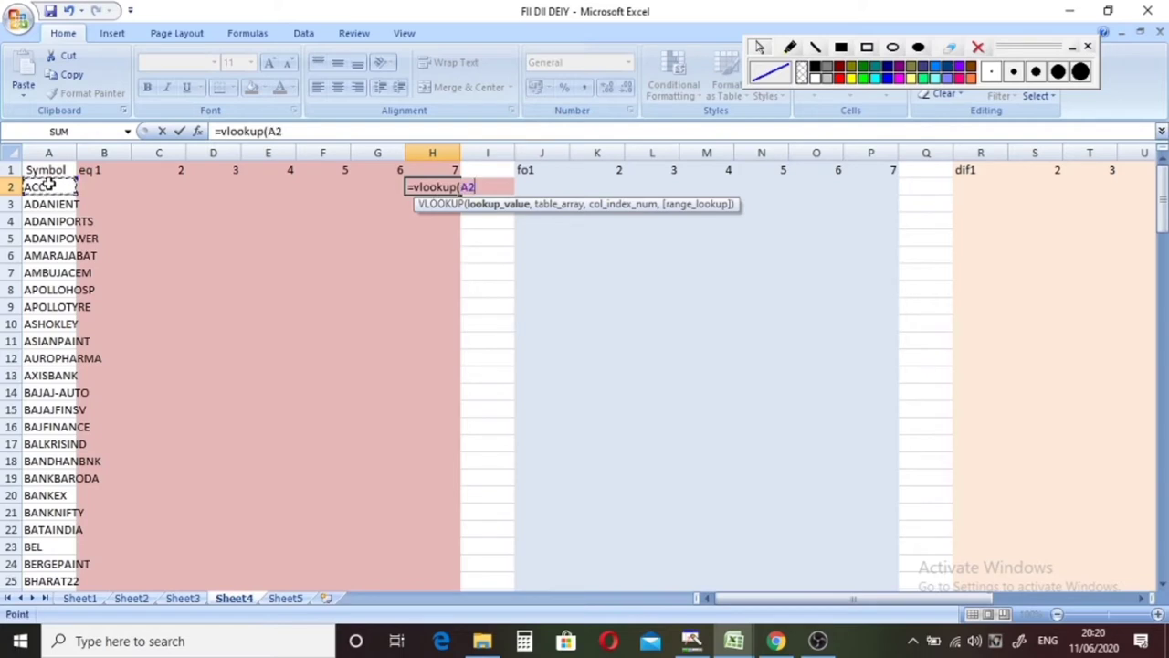
type(",")
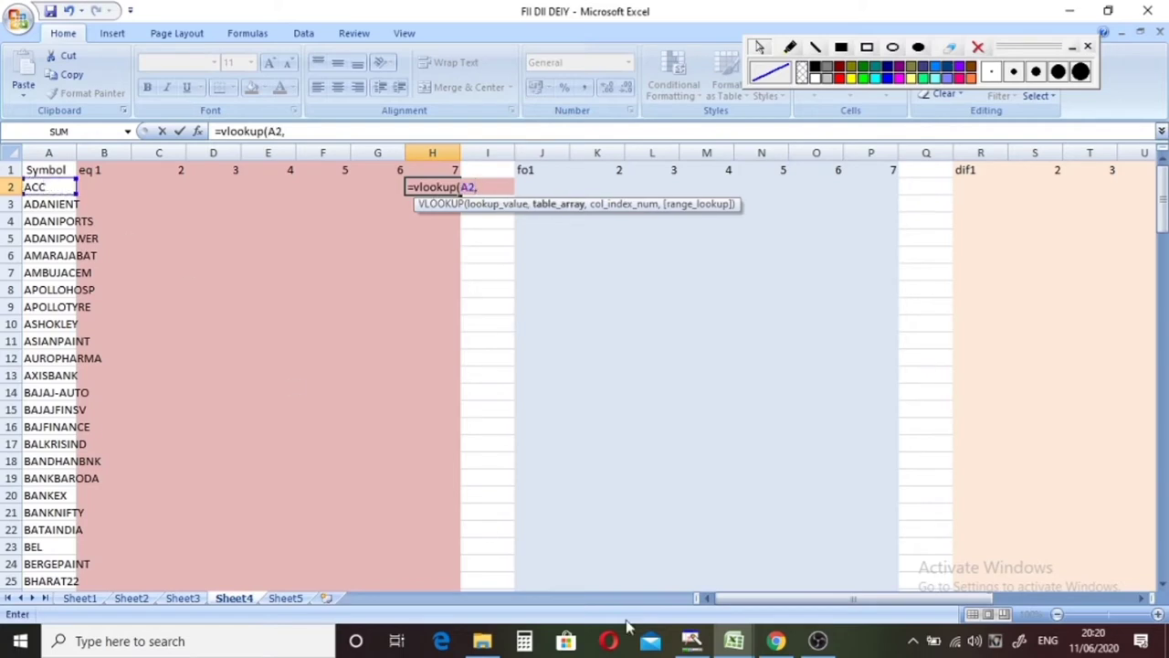
Set the VLOOKUP table array to the range A2:B4092 in the CMVOLT_08062020 workbook
mouse_move(734, 640)
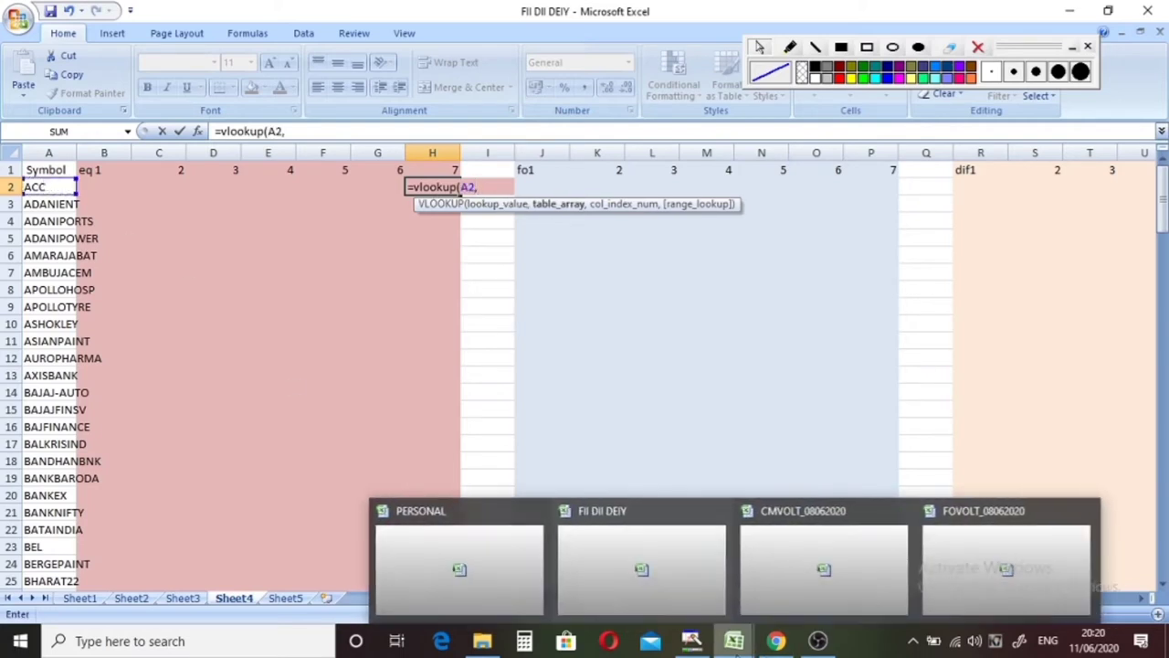
left_click(790, 581)
left_click_drag(1162, 571, 1125, 52)
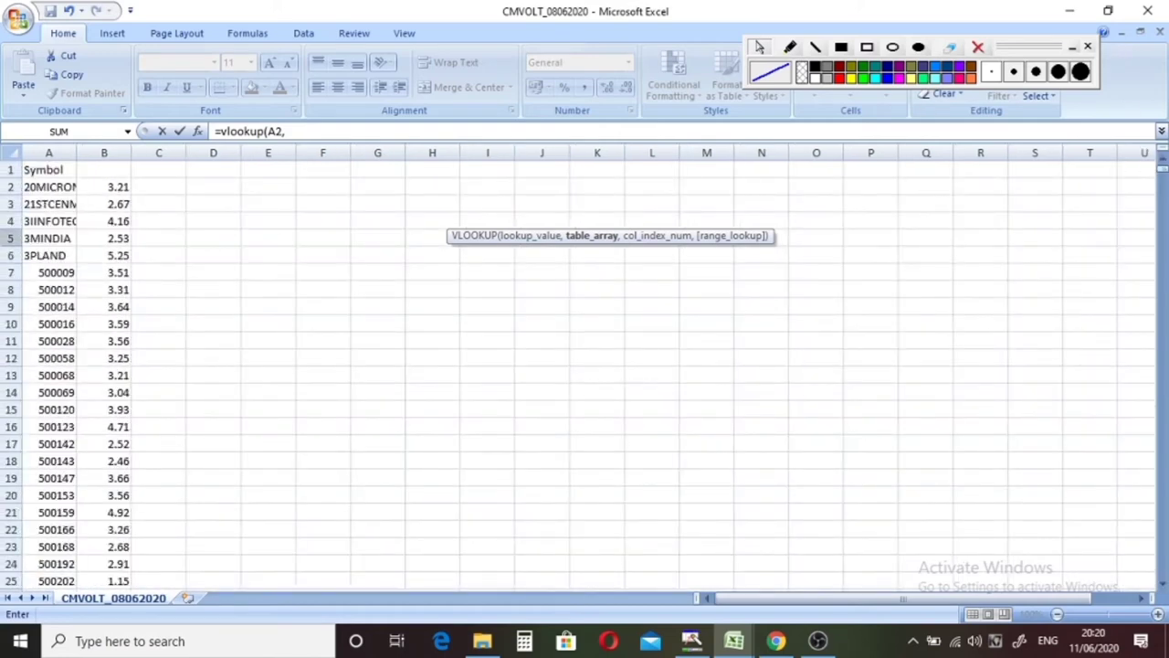
left_click(46, 187)
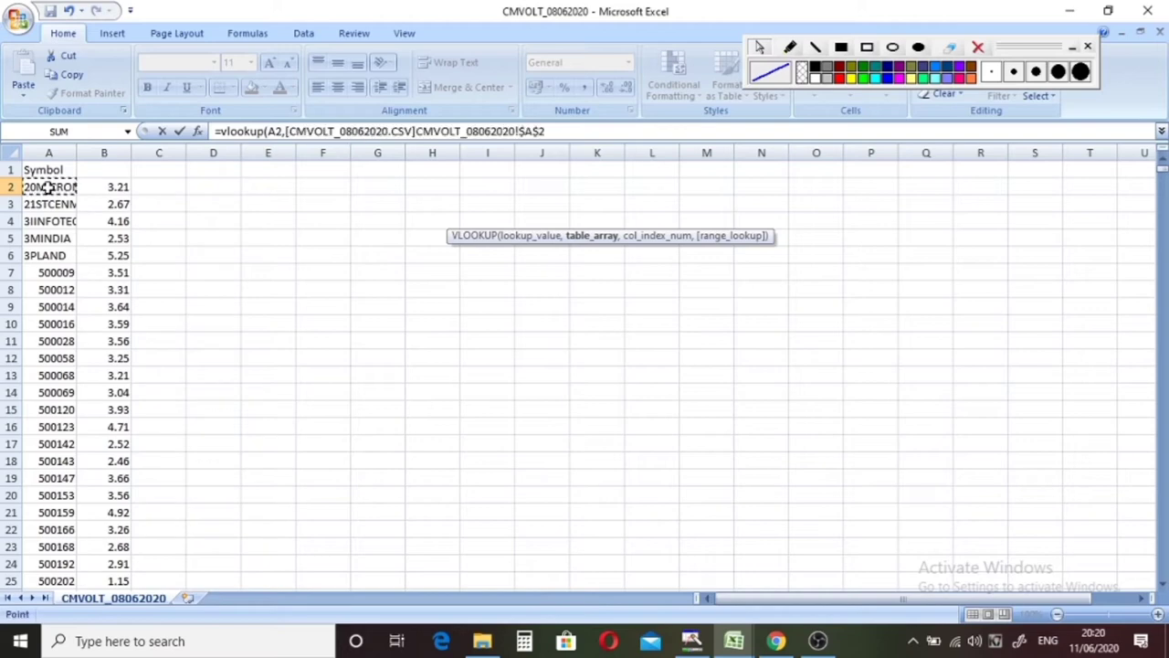
left_click_drag(45, 187, 106, 192)
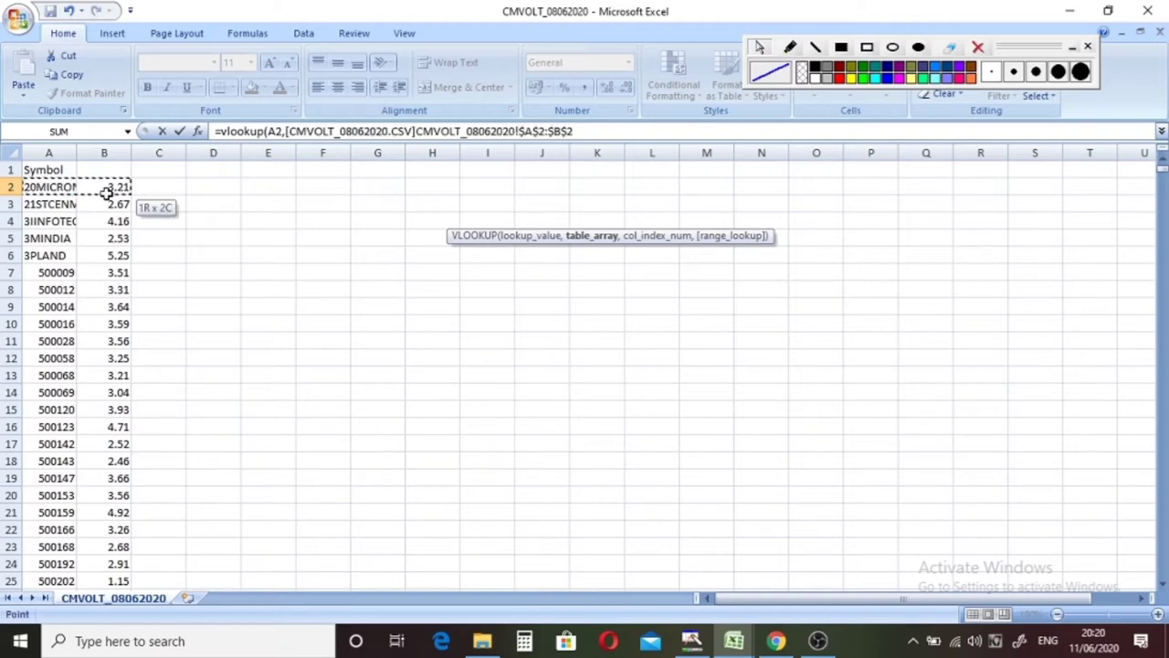
key("ctrl+shift+Down")
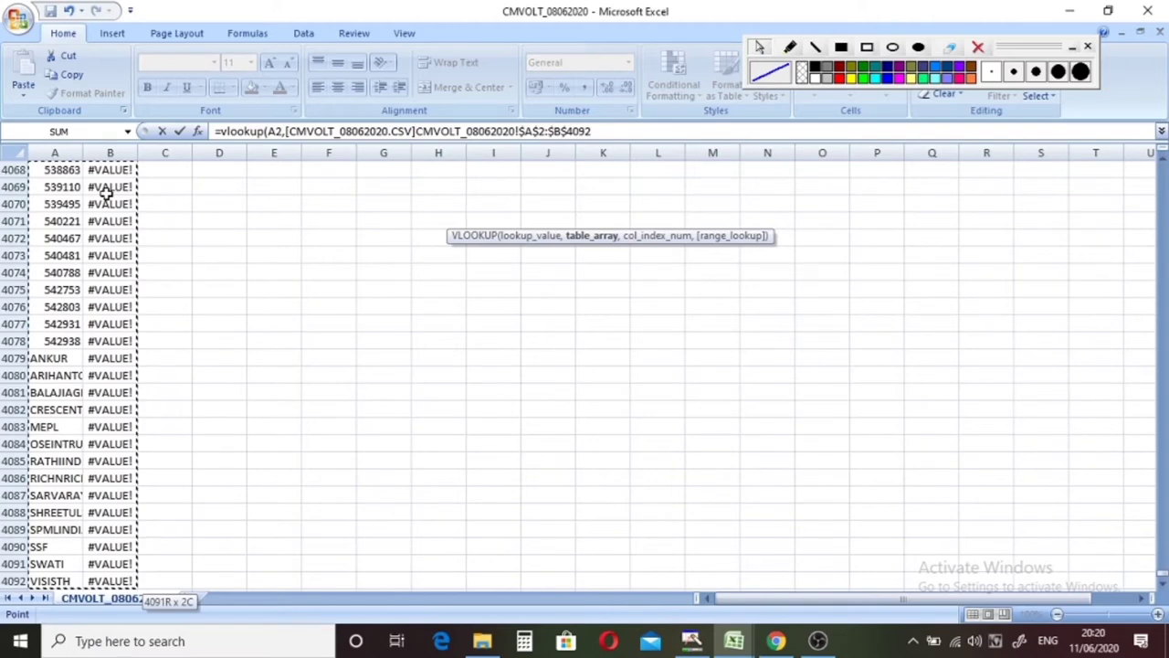
Complete the VLOOKUP formula with column index 2 and range lookup 0 for an exact match
type(",")
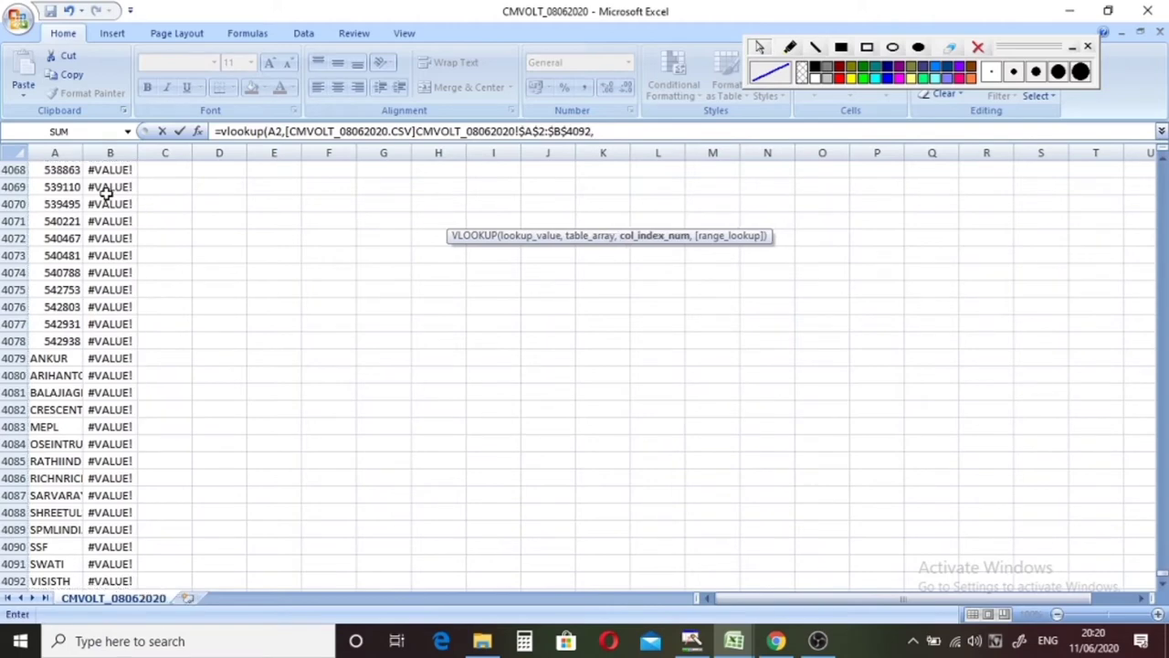
type("2,")
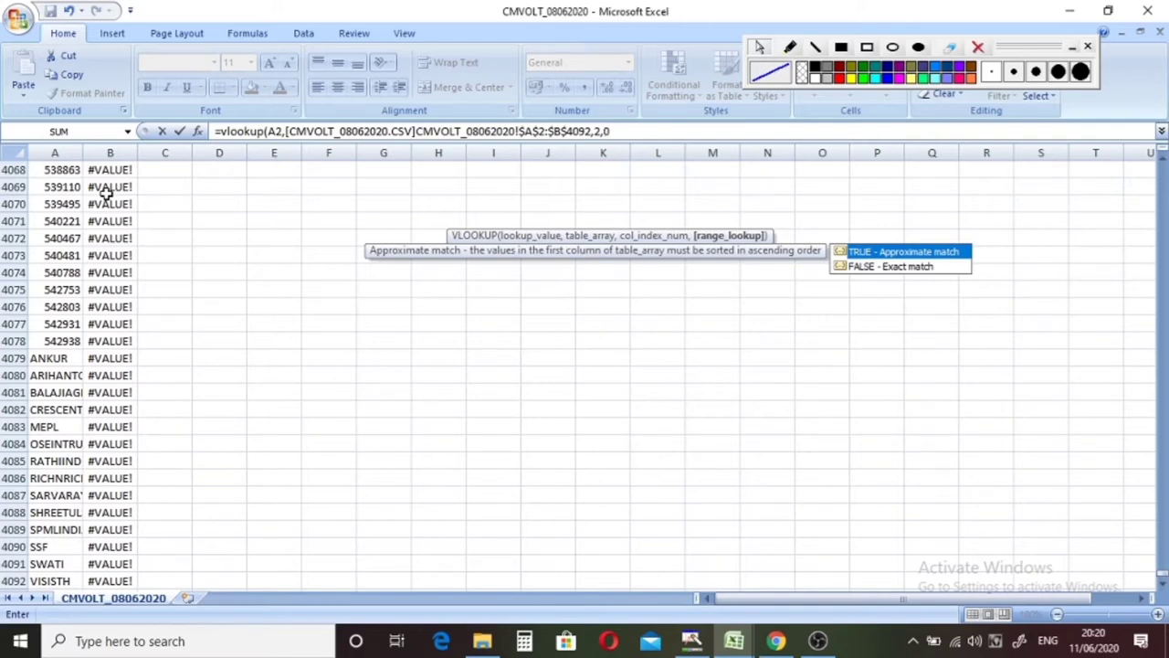
type("0)")
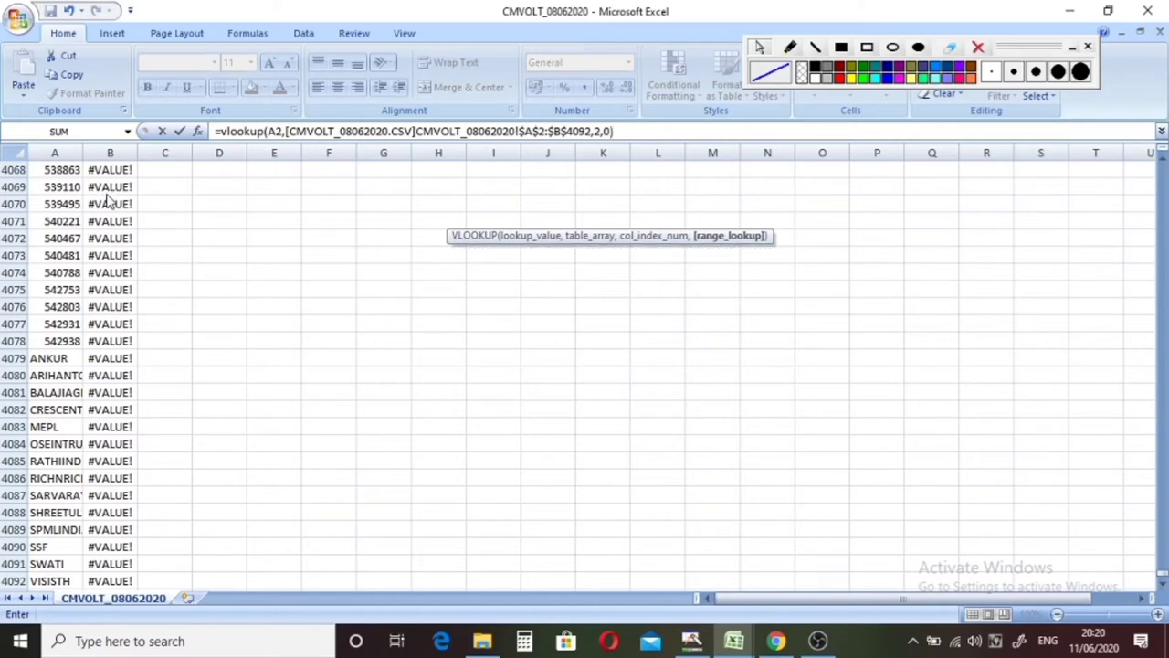
key("Return")
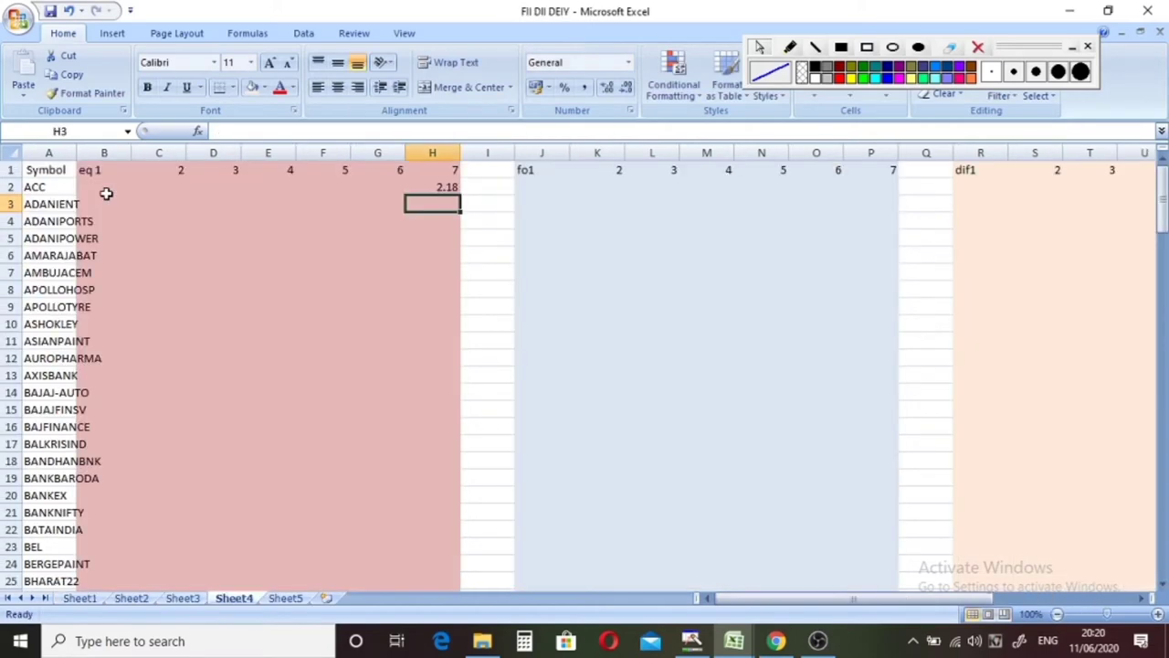
Fill the VLOOKUP formula from H2 down column H through row 150
left_click(447, 186)
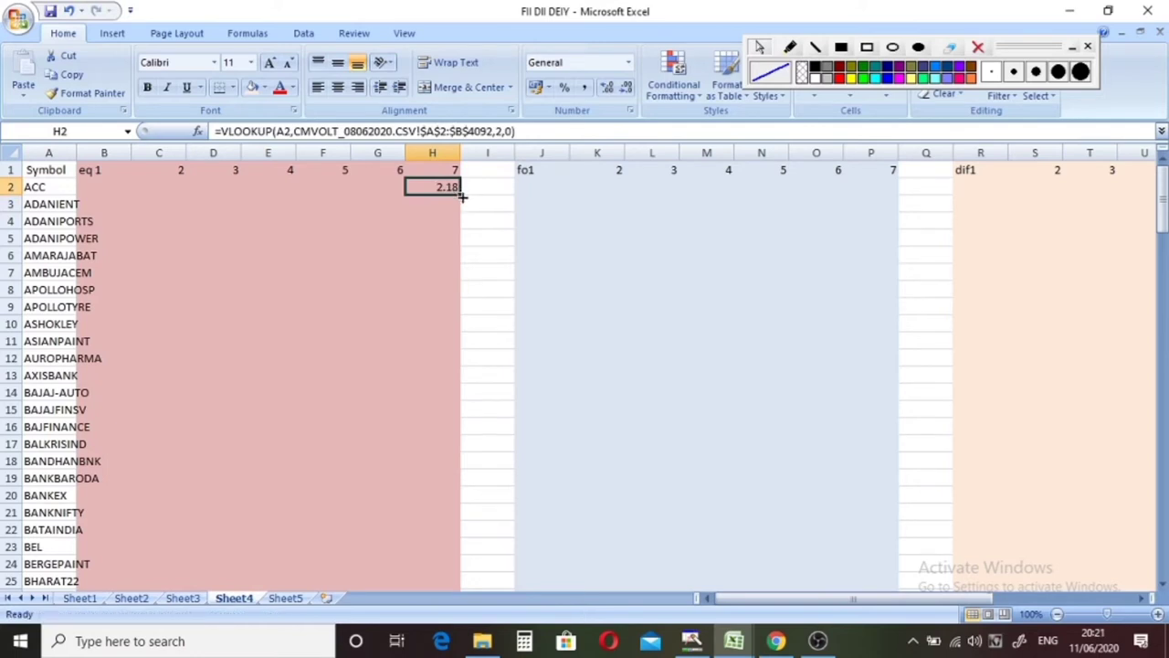
left_click_drag(461, 193, 430, 204)
left_click_drag(434, 245, 432, 220)
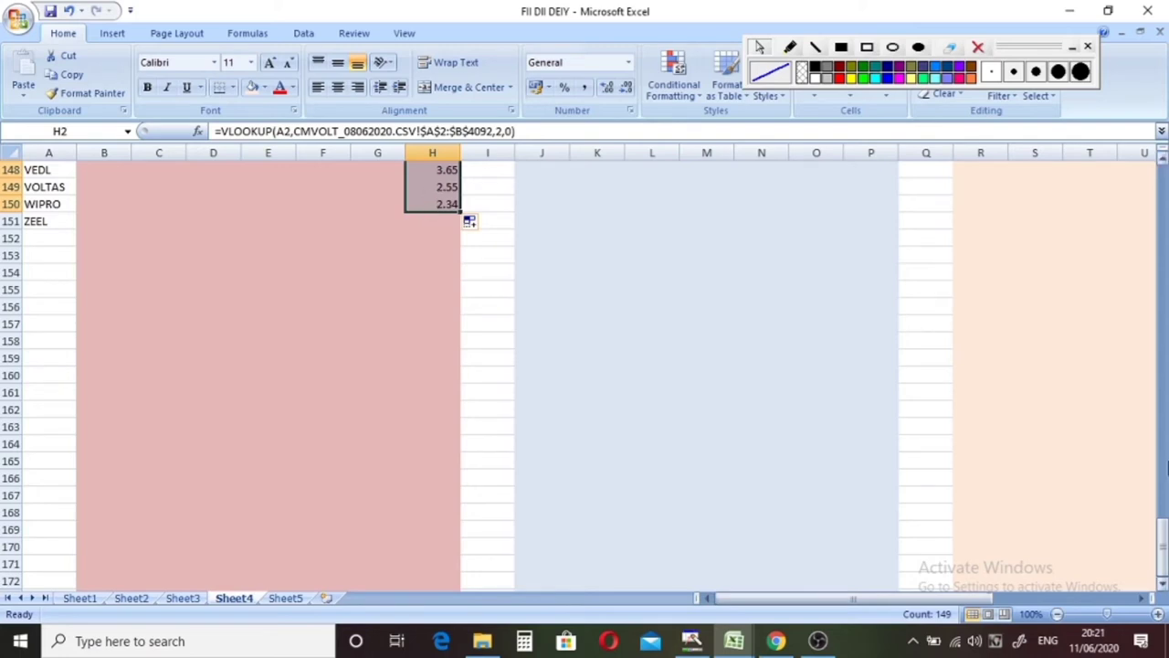
Copy the filled eq day 7 column from H2 down and paste it over itself as values only
left_click_drag(1160, 548, 1136, 131)
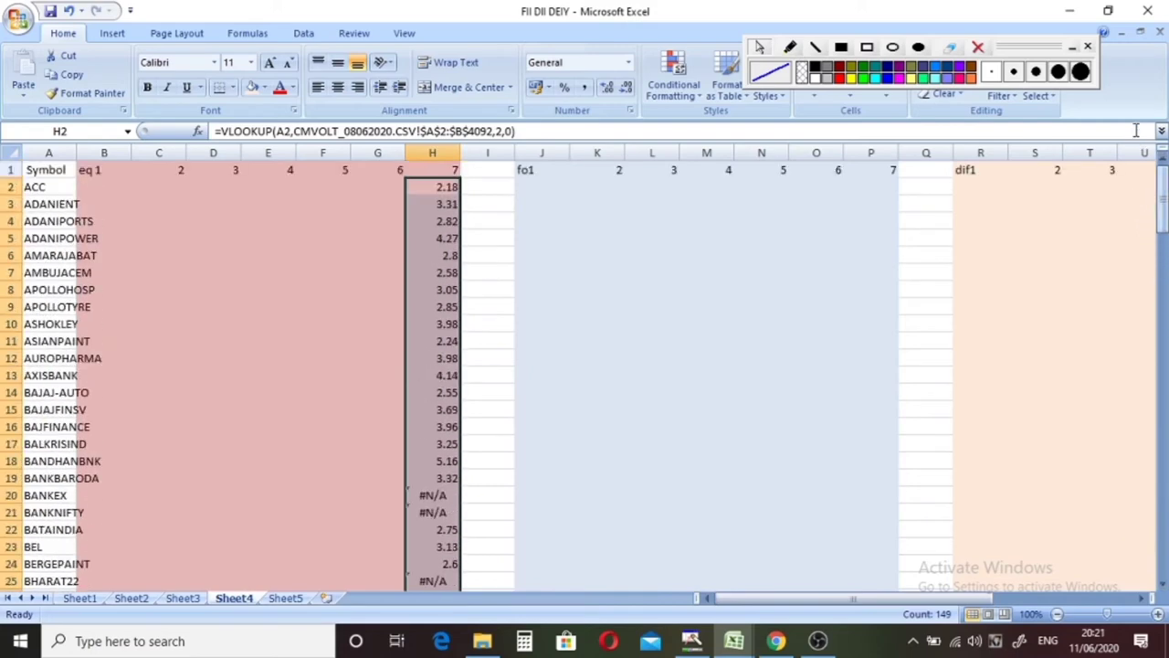
key("ctrl+c")
left_click(440, 187)
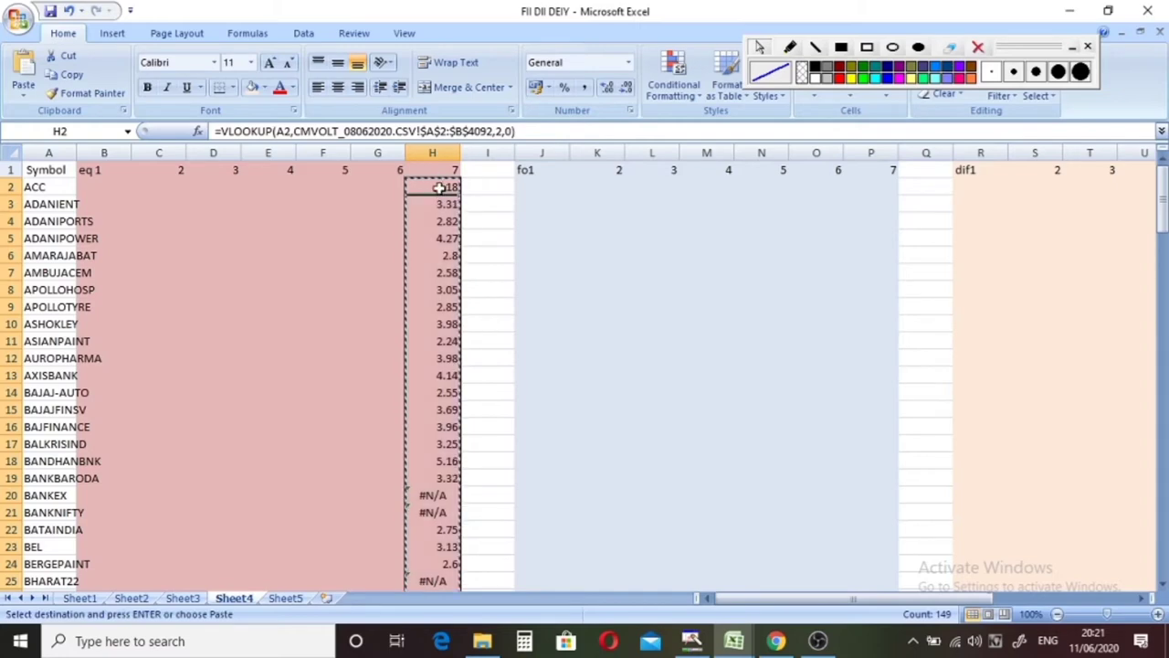
right_click(439, 187)
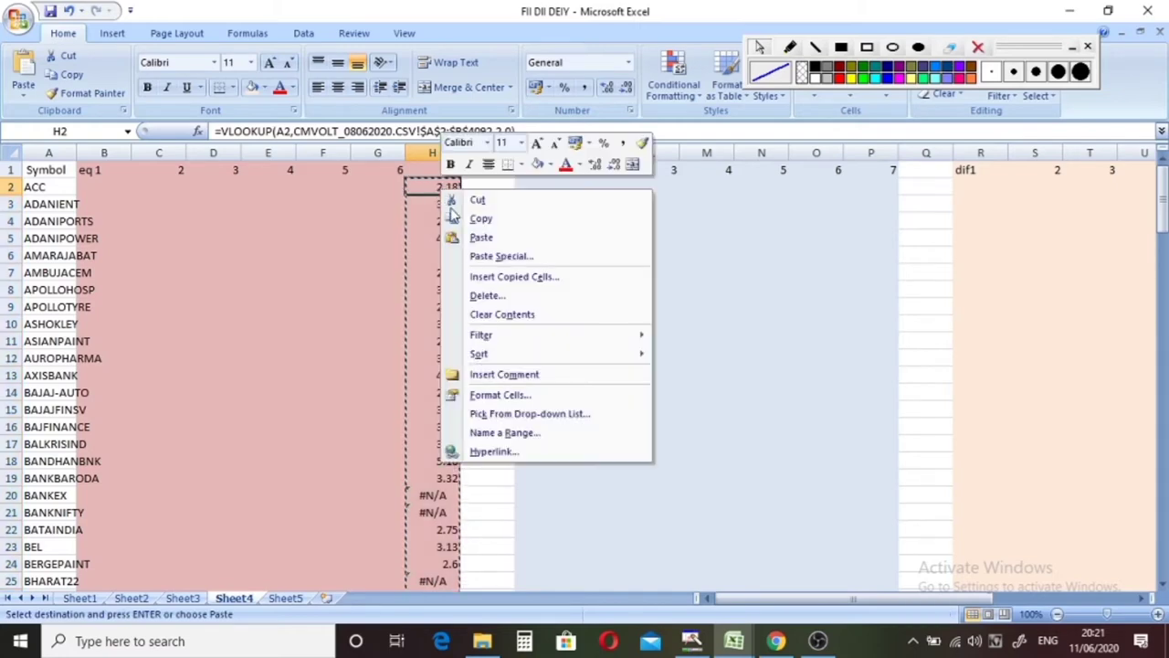
left_click(475, 256)
left_click(365, 196)
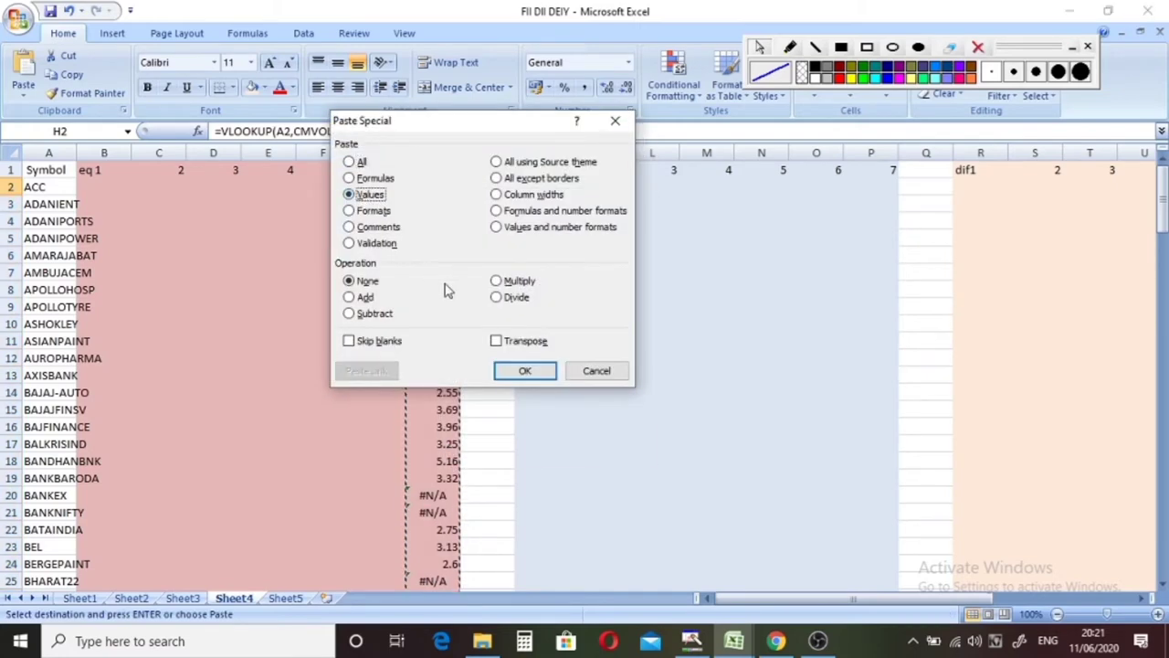
left_click(525, 370)
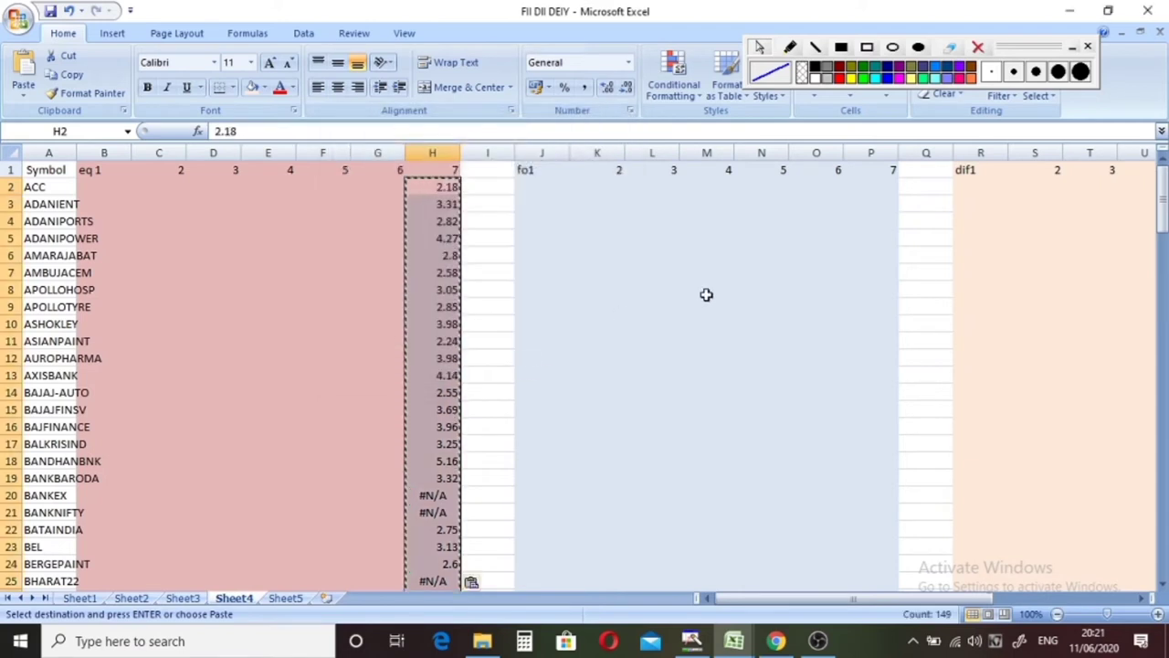
Start a VLOOKUP formula in cell P2 of the fo block, using A2 as the lookup value
left_click(878, 187)
type("=")
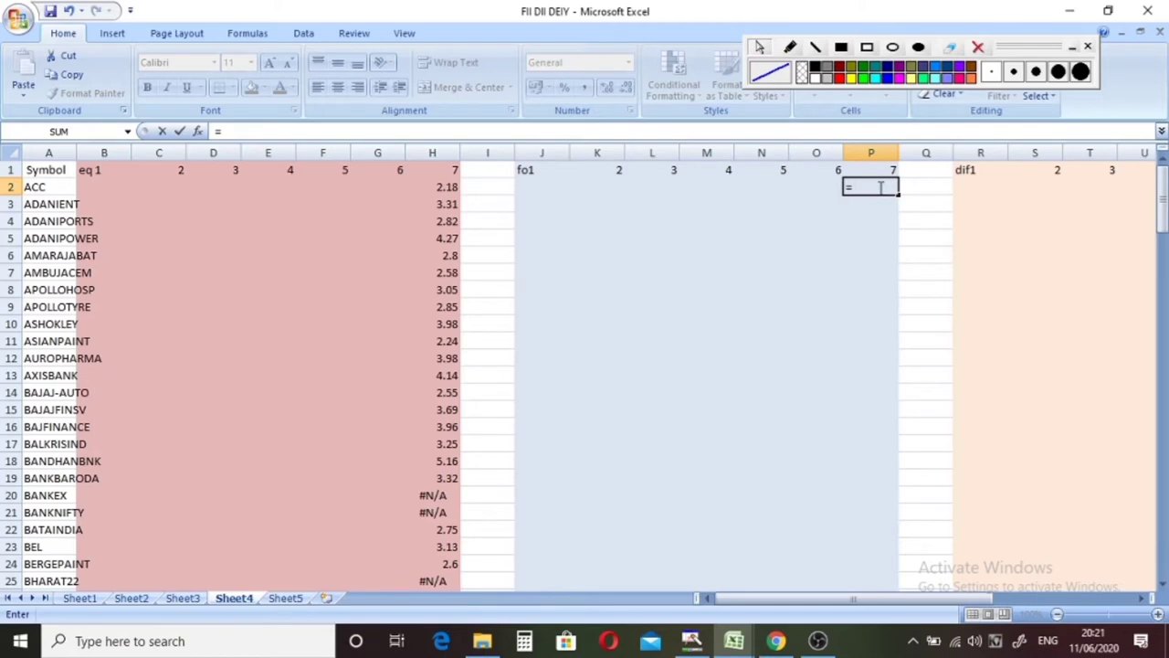
type("vlooku")
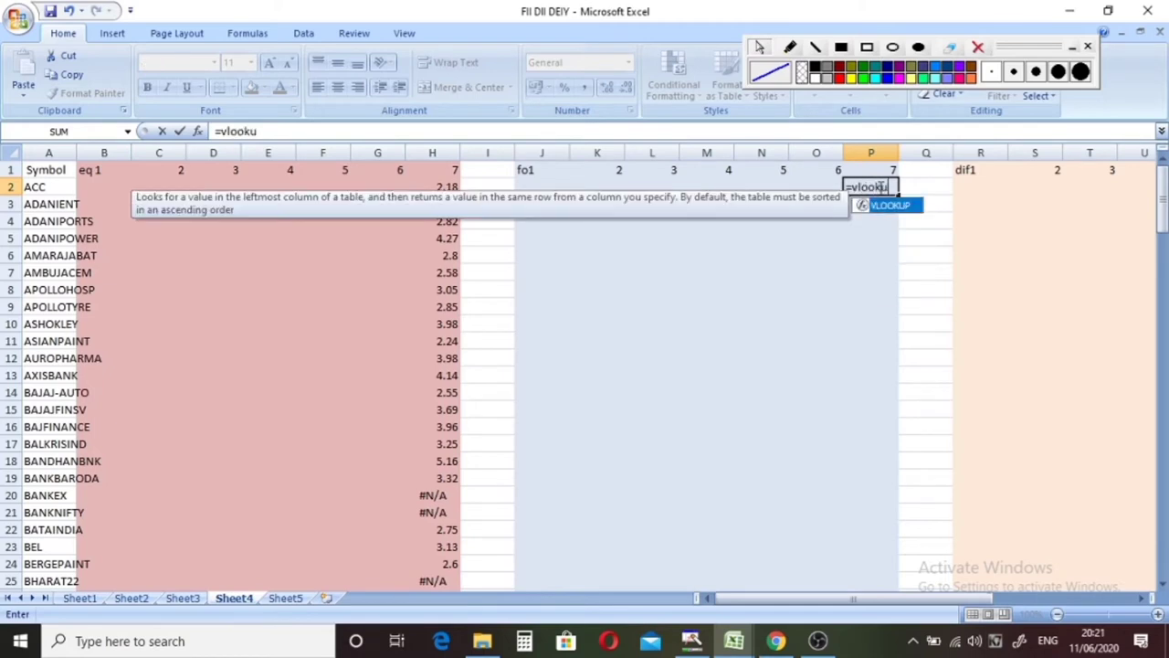
type("p(")
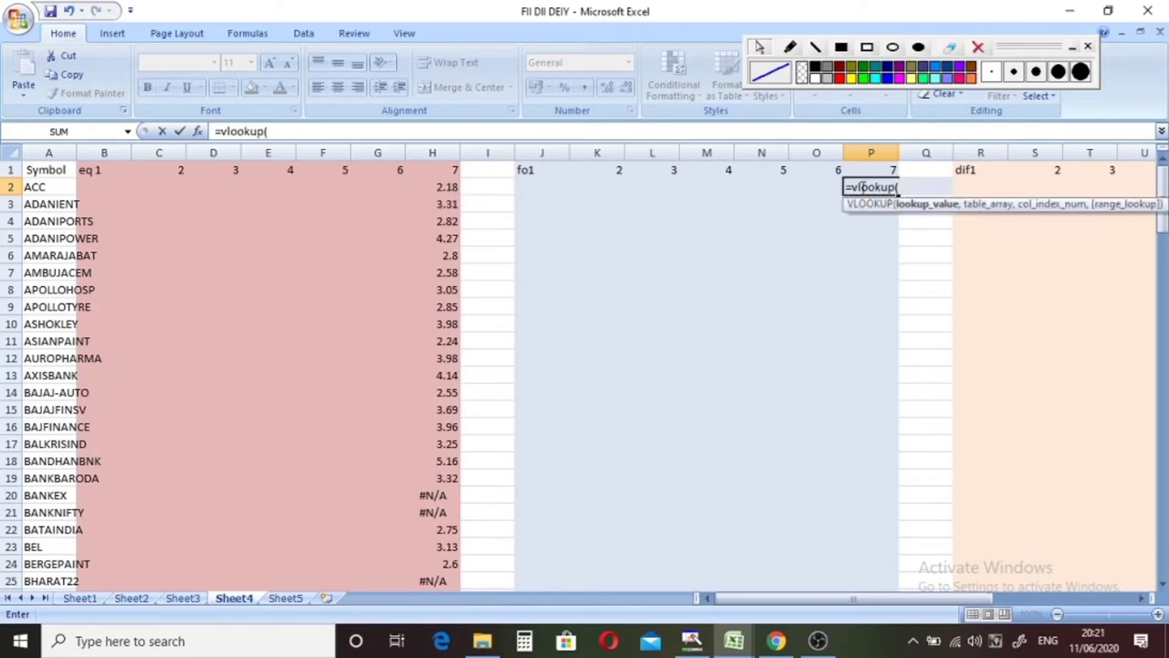
left_click(53, 187)
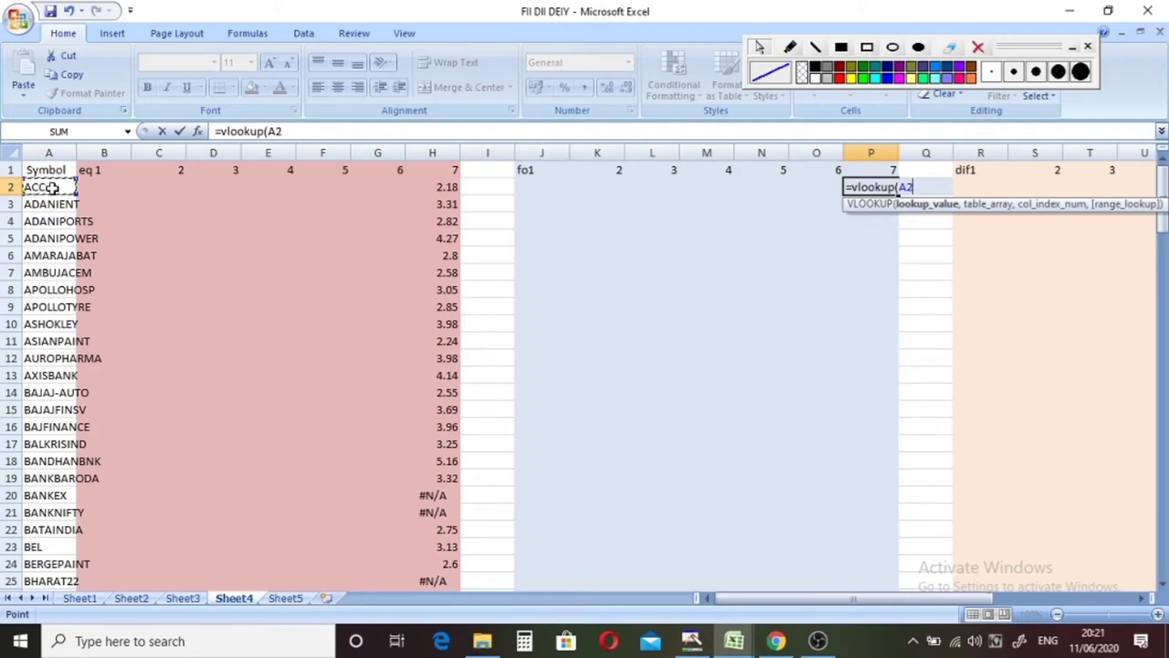
type(",")
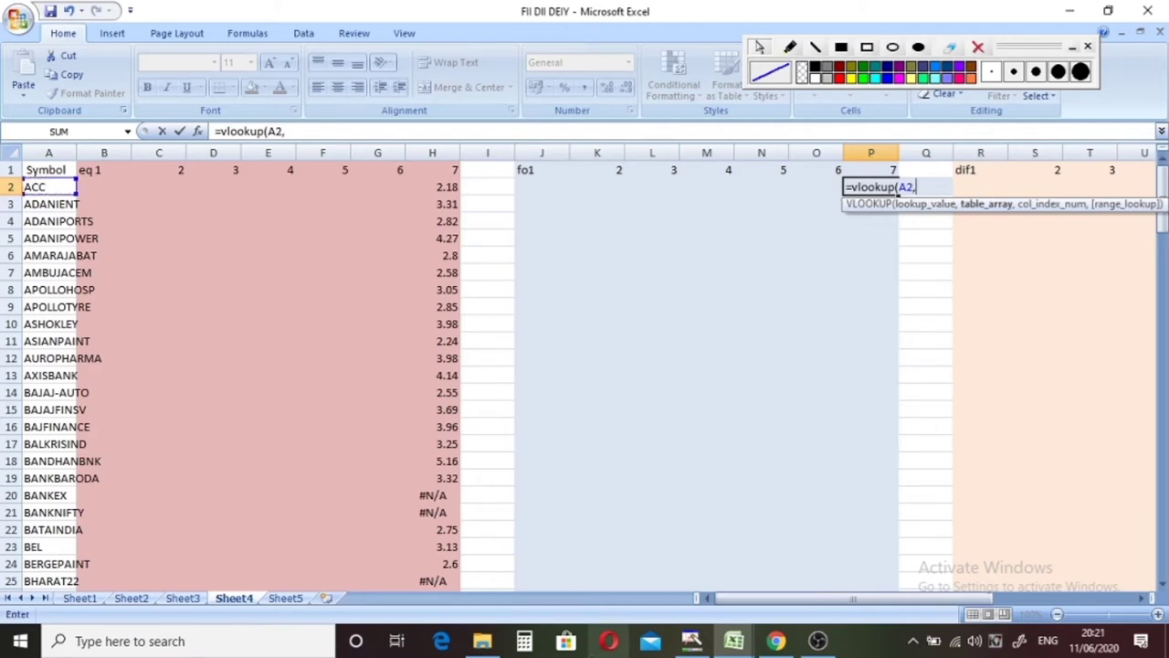
Set the VLOOKUP table array to the range A2:B151 in the FOVOLT_08062020 workbook
mouse_move(733, 640)
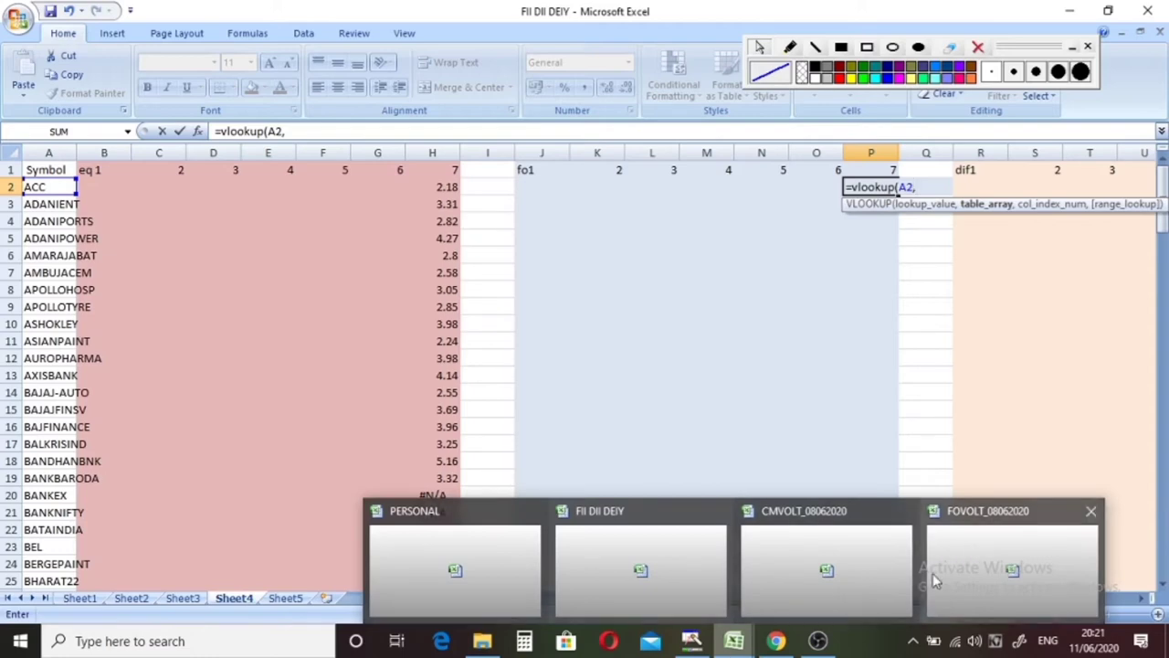
left_click(969, 570)
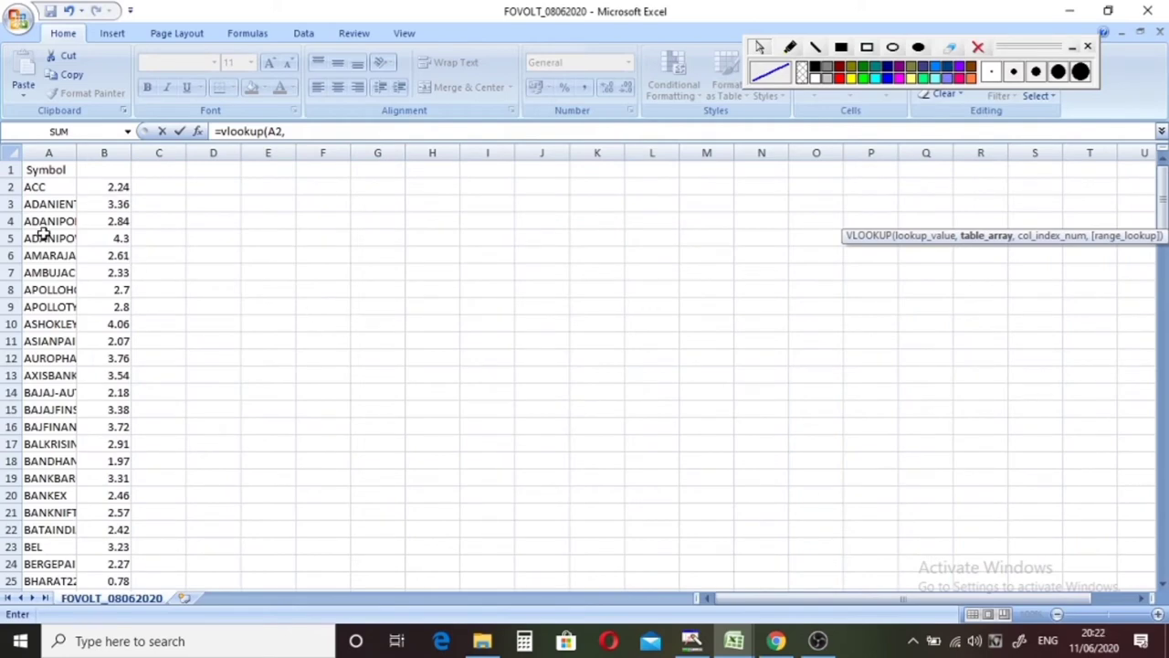
left_click_drag(43, 189, 115, 189)
key("ctrl+shift+Down")
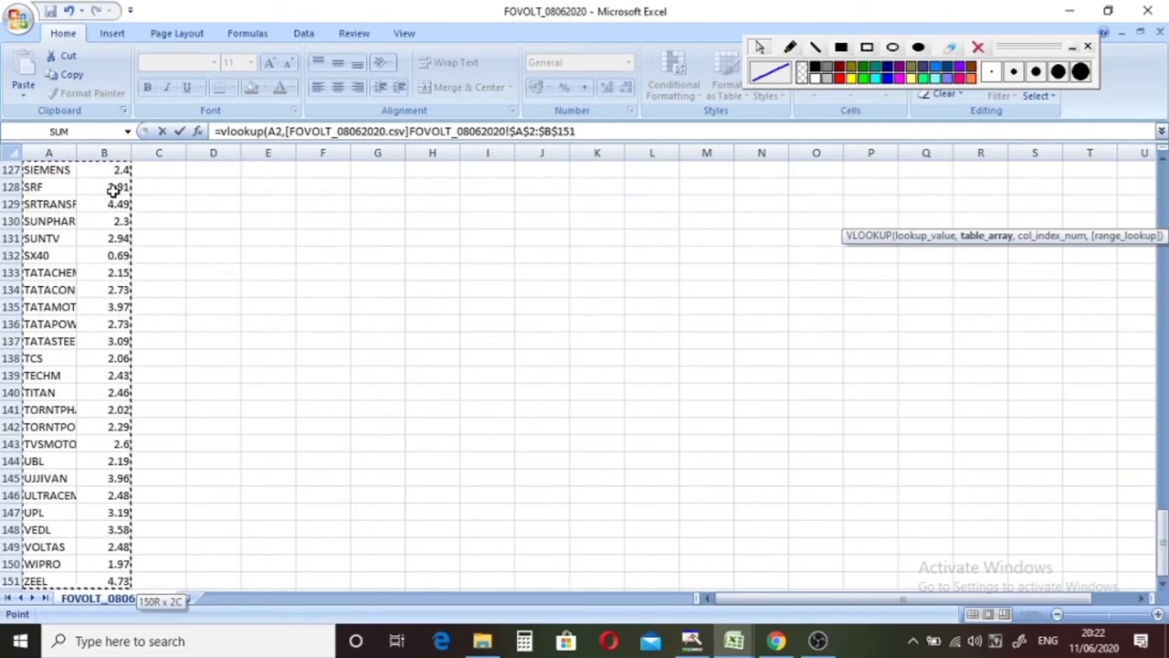
Complete the fo VLOOKUP formula with column index 2 and range lookup 0 for an exact match
type(",")
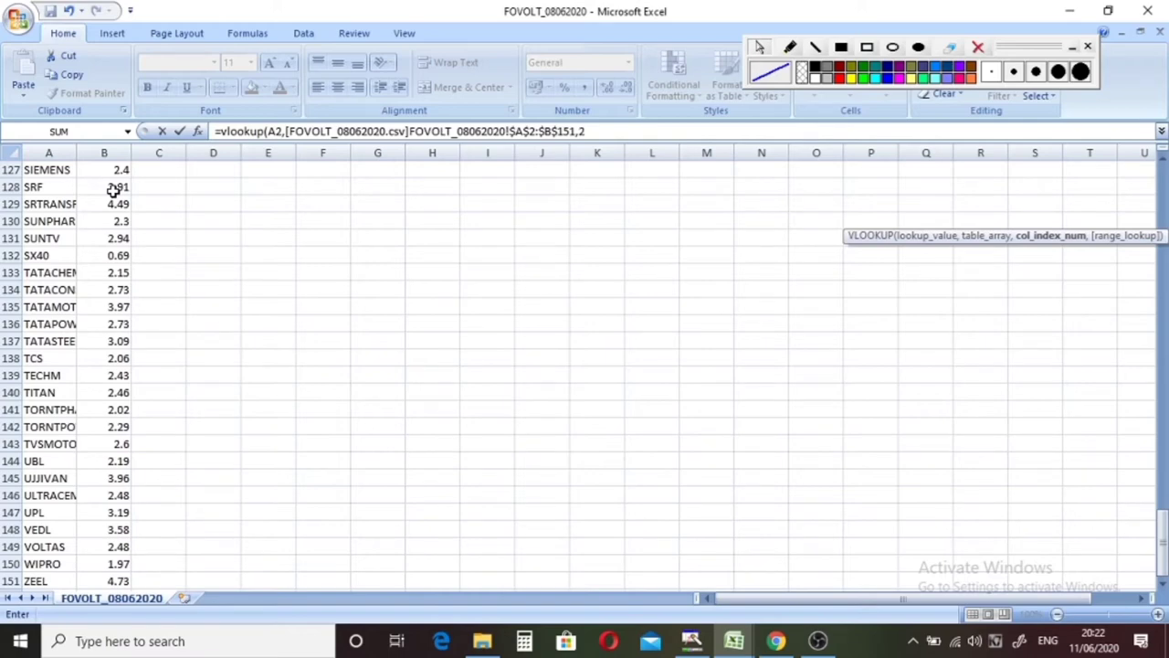
type("2,")
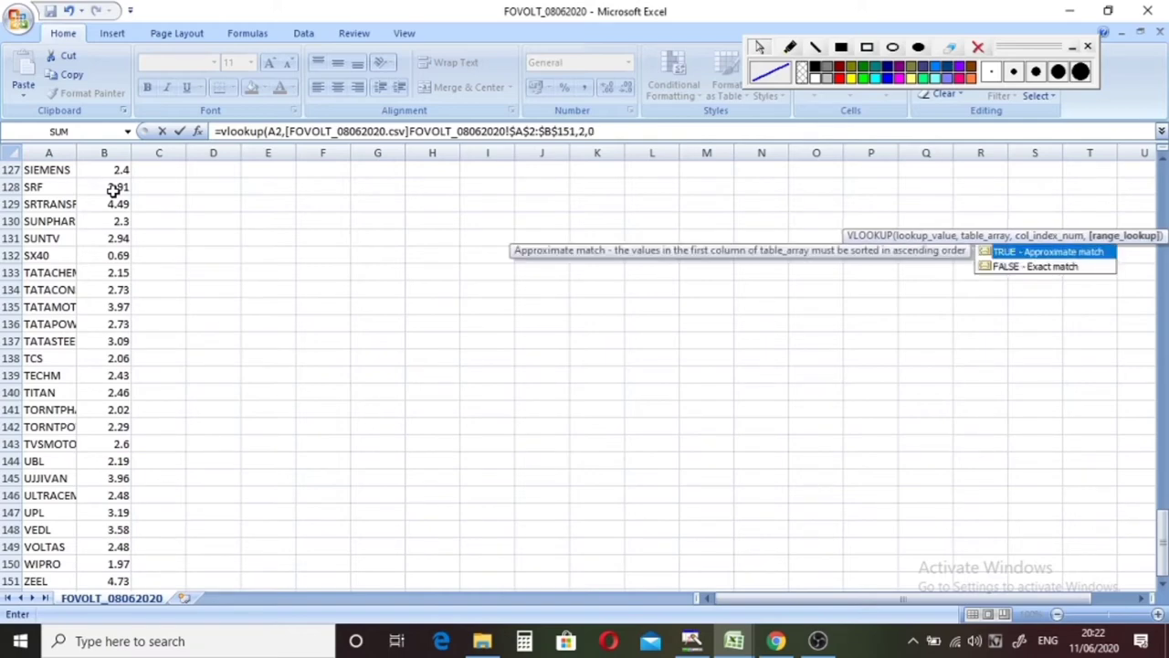
type("0)")
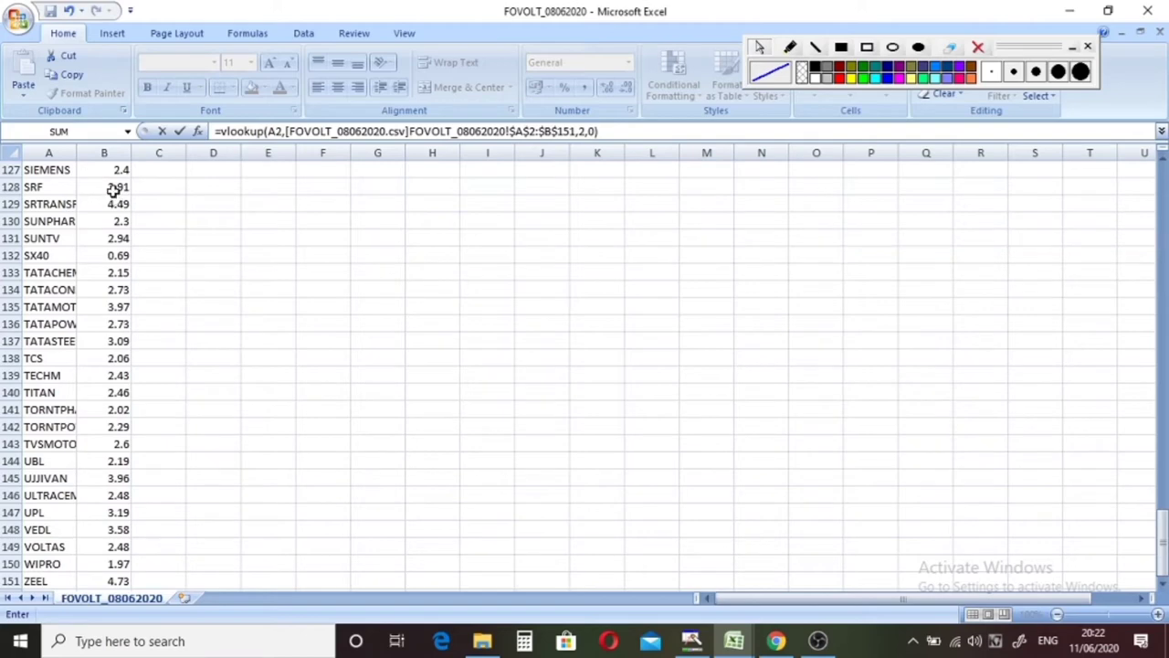
key("Return")
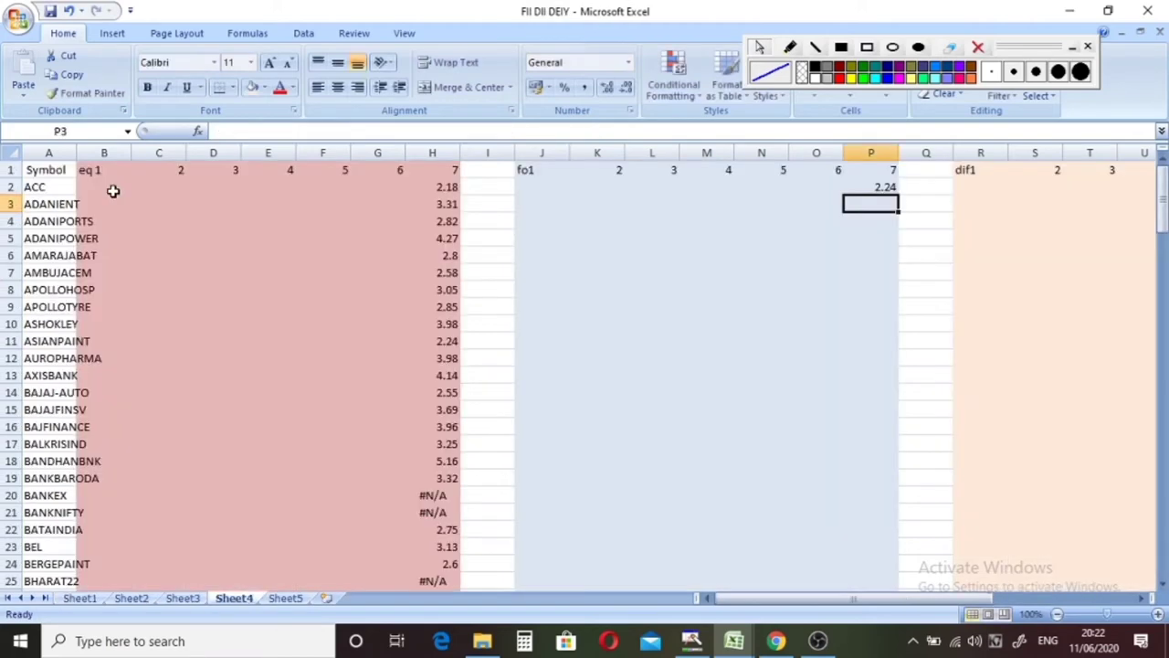
left_click(882, 188)
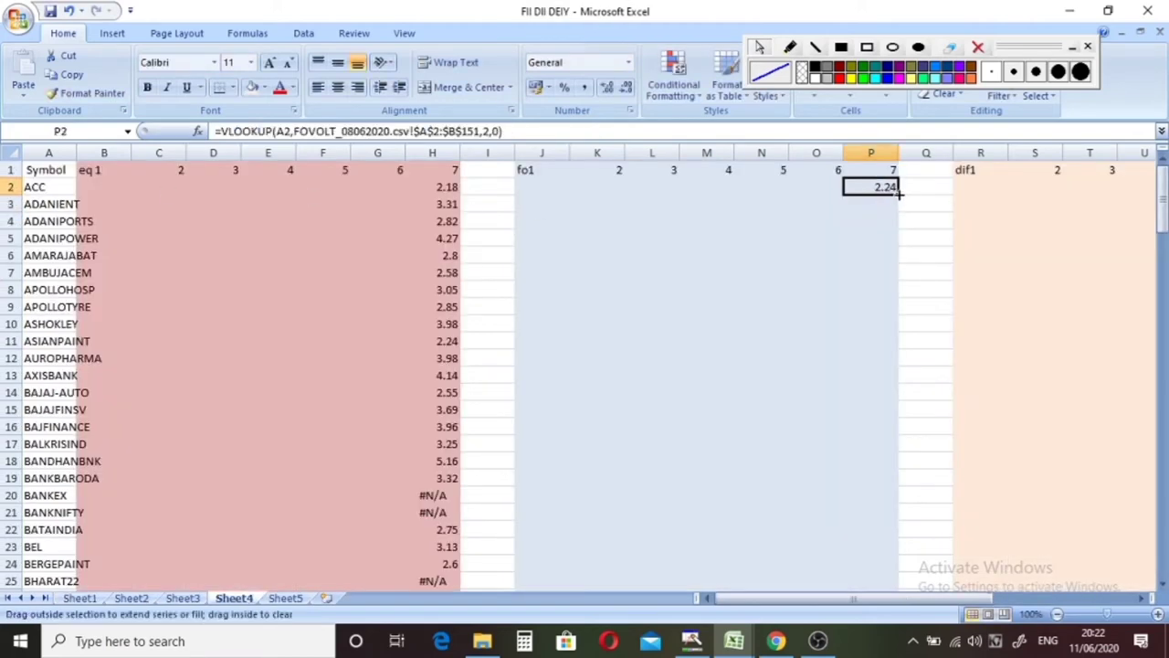
left_click_drag(901, 192, 906, 426)
left_click(905, 427)
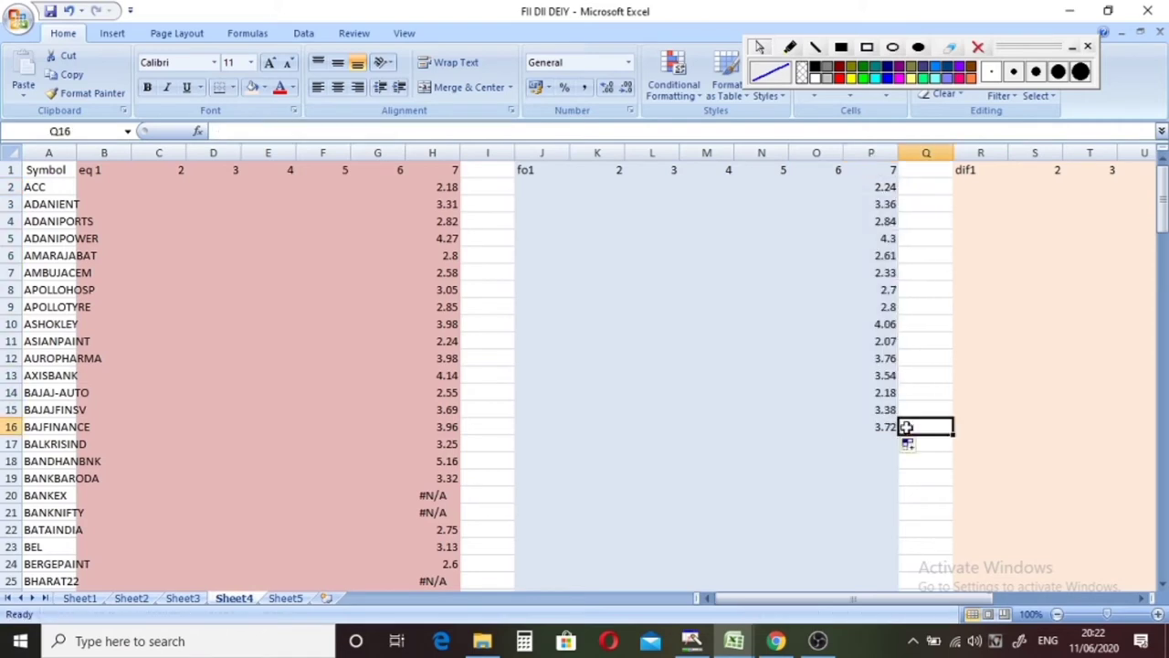
Fill the VLOOKUP formula from P2 down column P through row 151
left_click(885, 190)
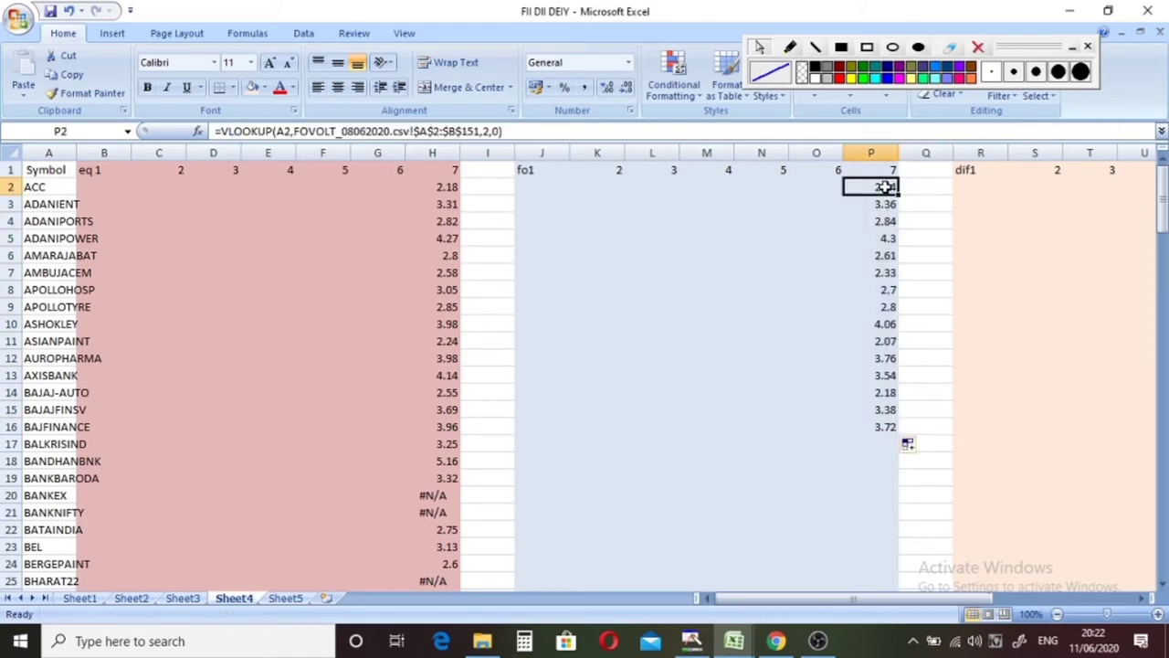
left_click_drag(900, 189, 893, 616)
left_click_drag(881, 565, 877, 532)
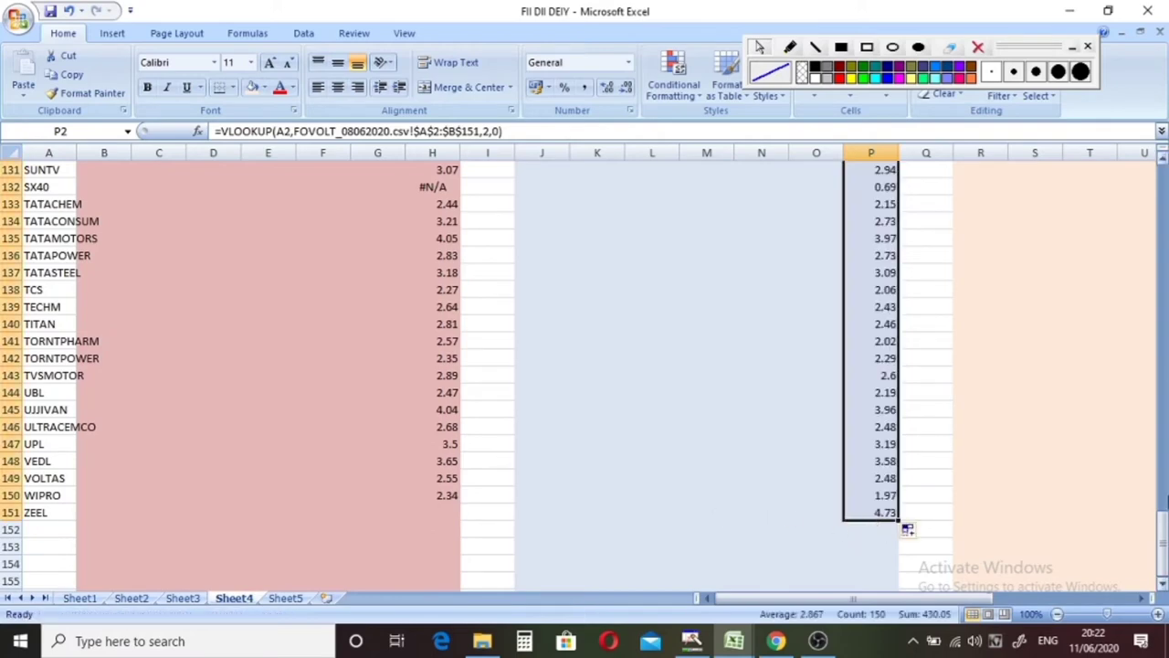
Copy the filled fo day 7 column, P2:P151, and paste it over itself as values only
left_click_drag(1163, 527, 1162, 165)
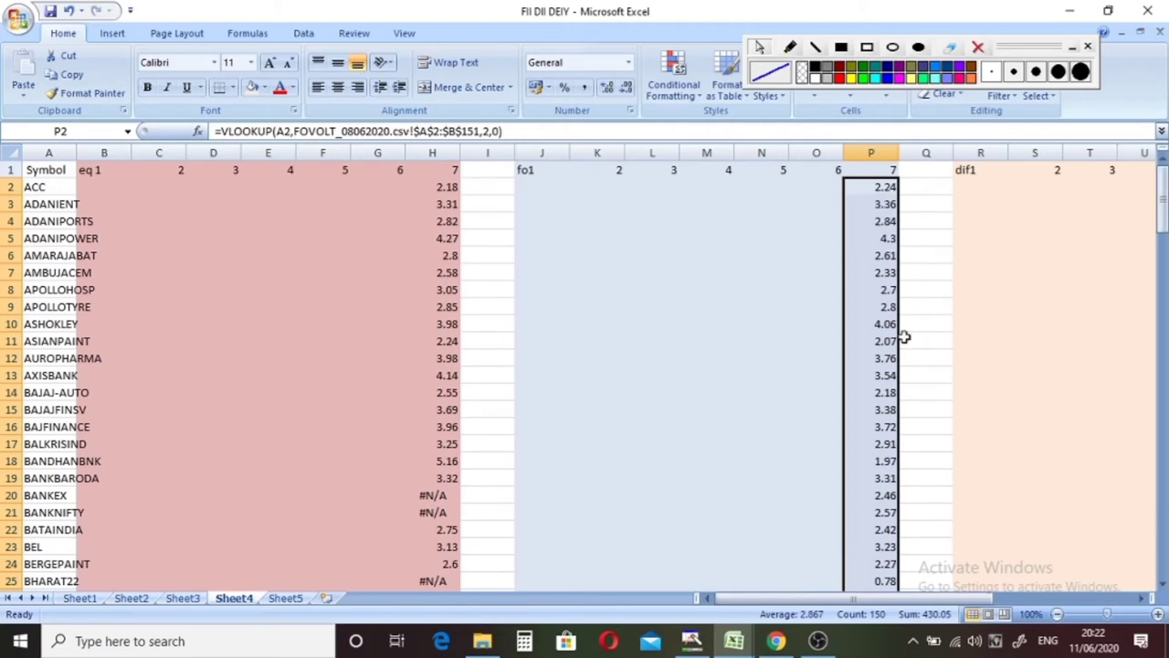
key("ctrl+c")
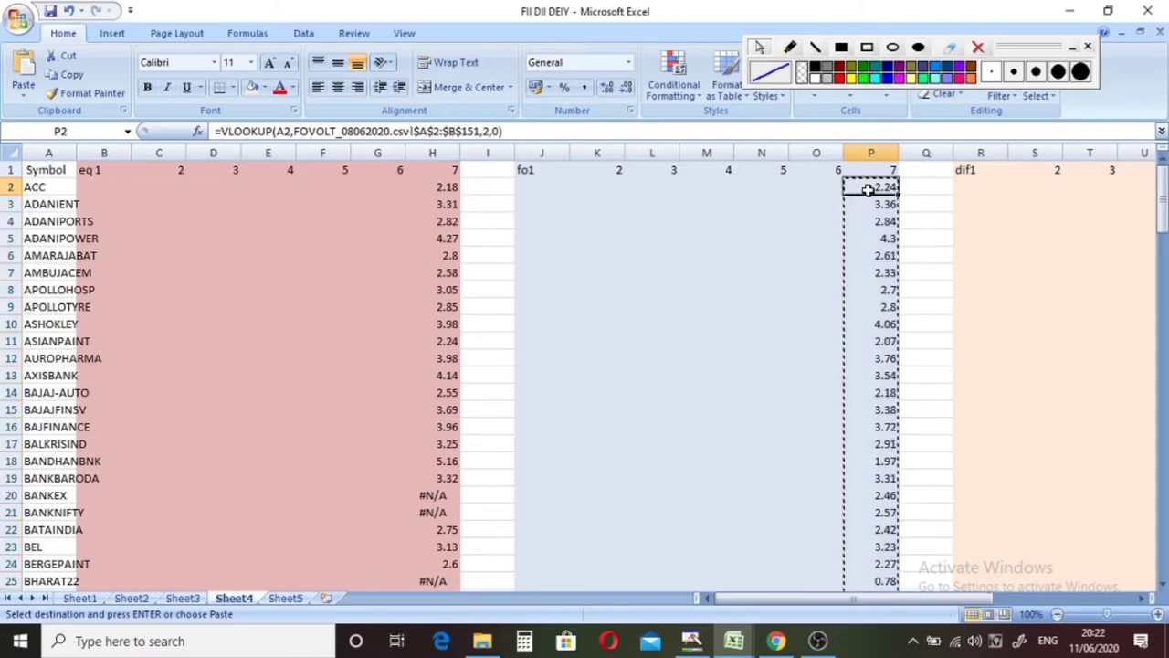
right_click(868, 189)
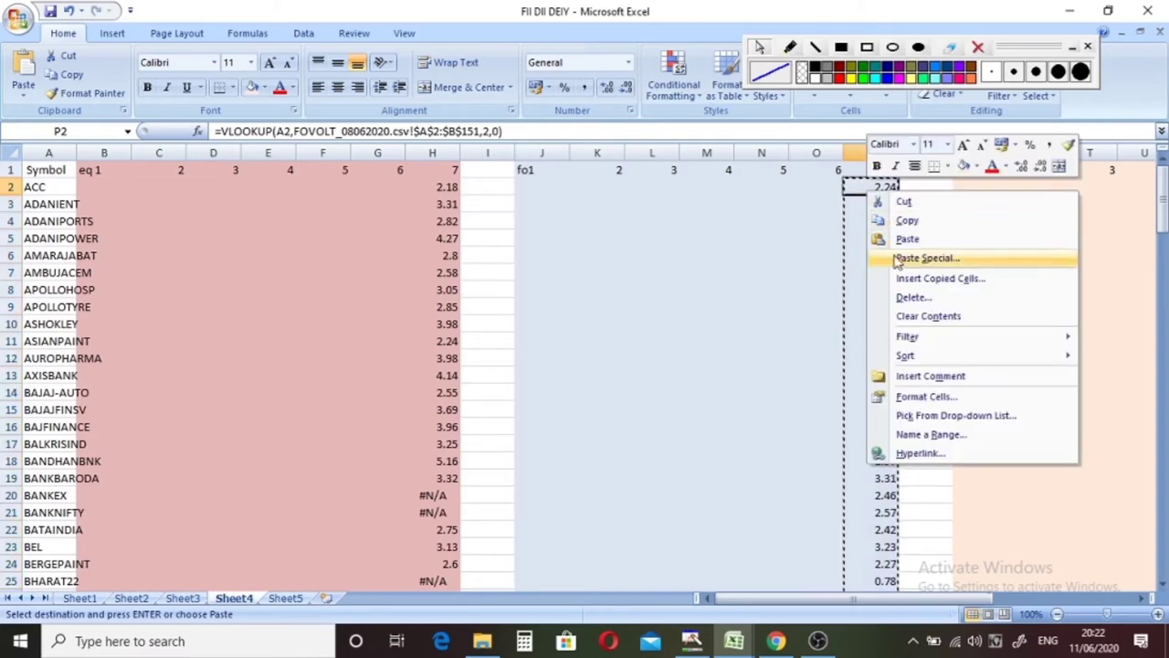
left_click(925, 258)
left_click(760, 189)
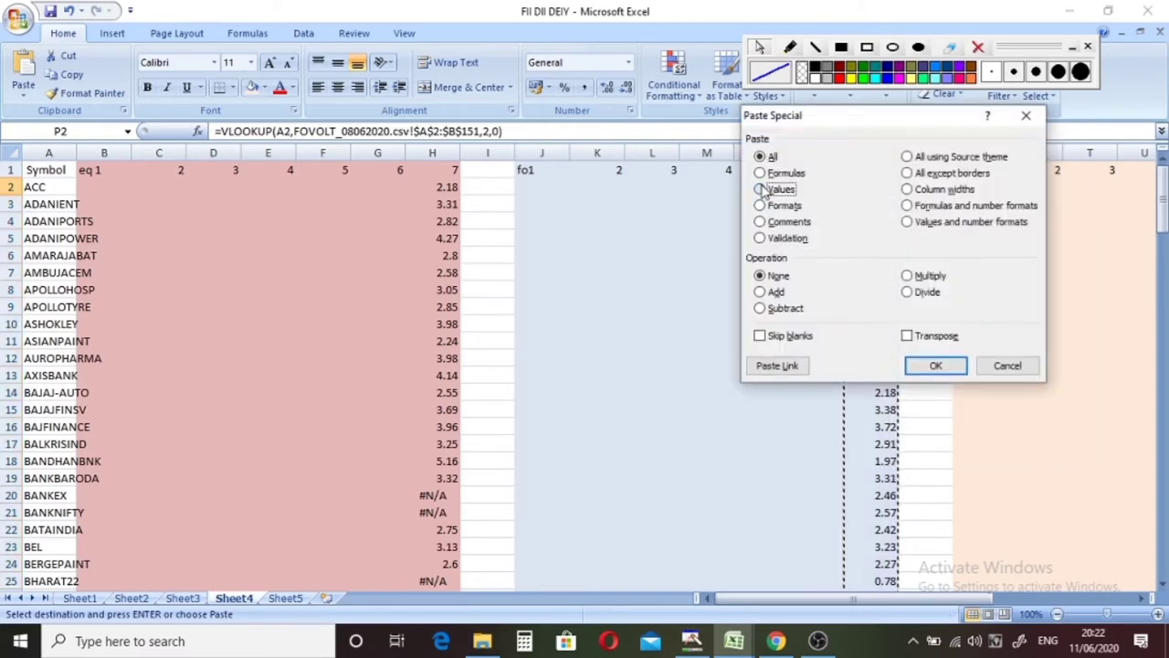
left_click(932, 365)
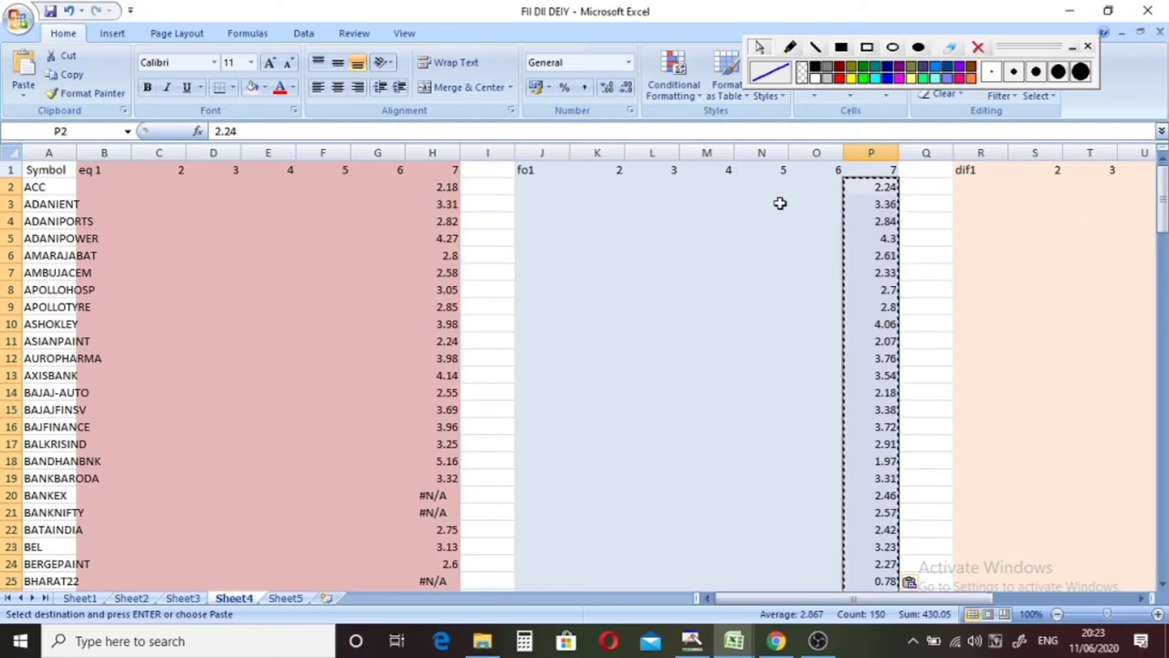
left_click(778, 202)
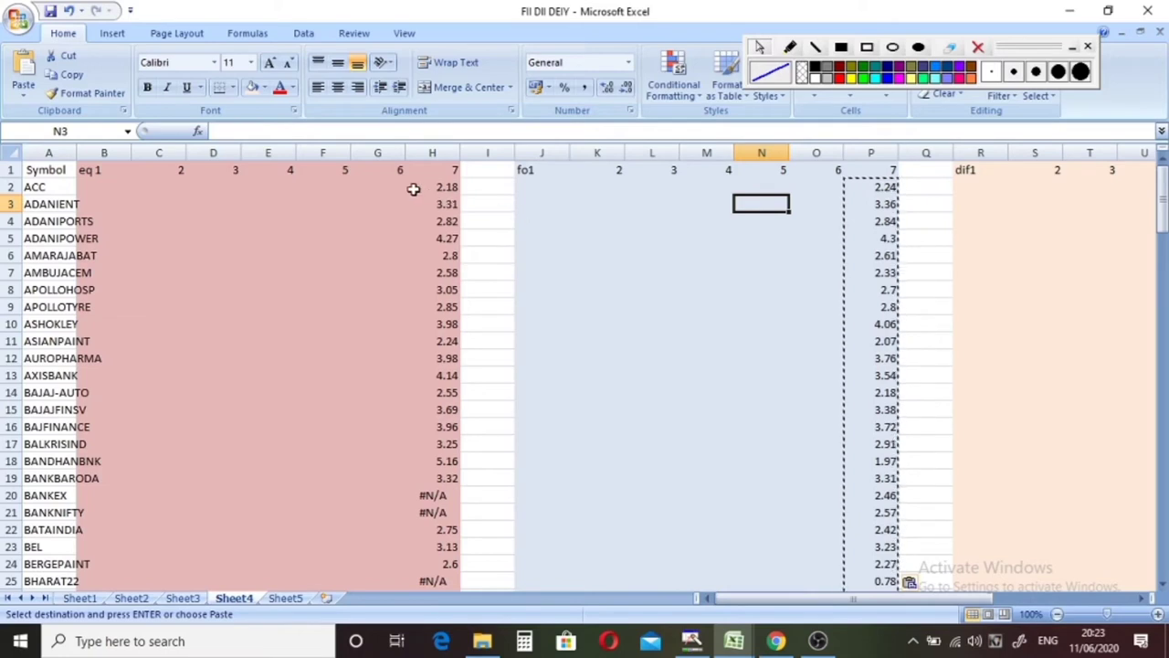
left_click(878, 188)
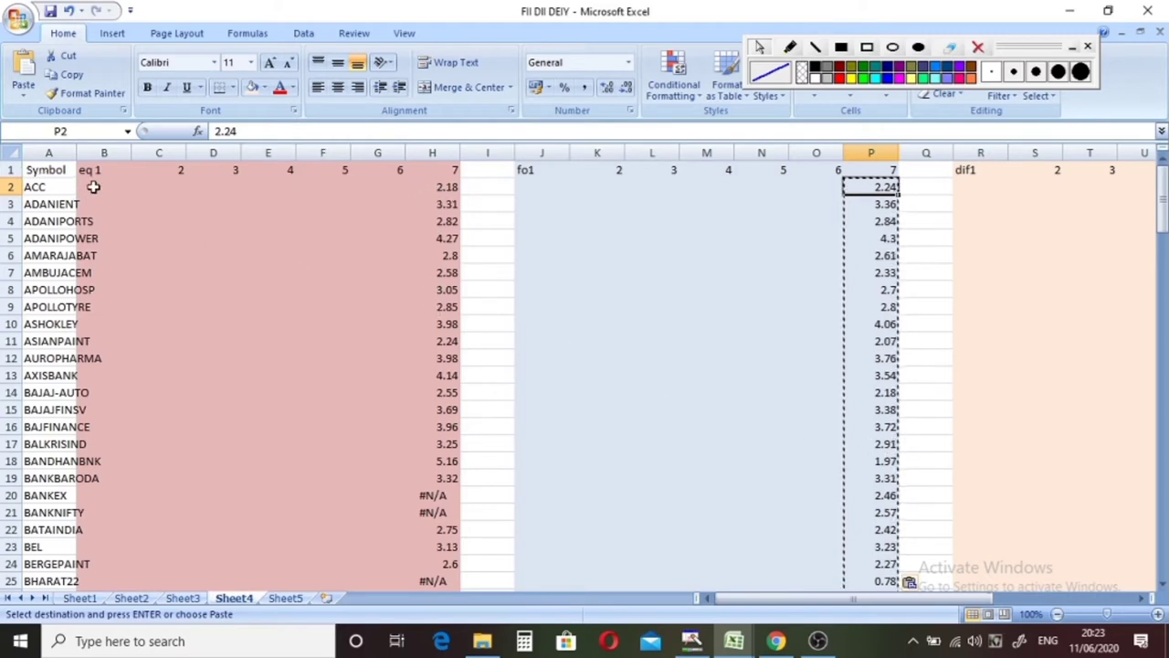
left_click_drag(93, 186, 377, 206)
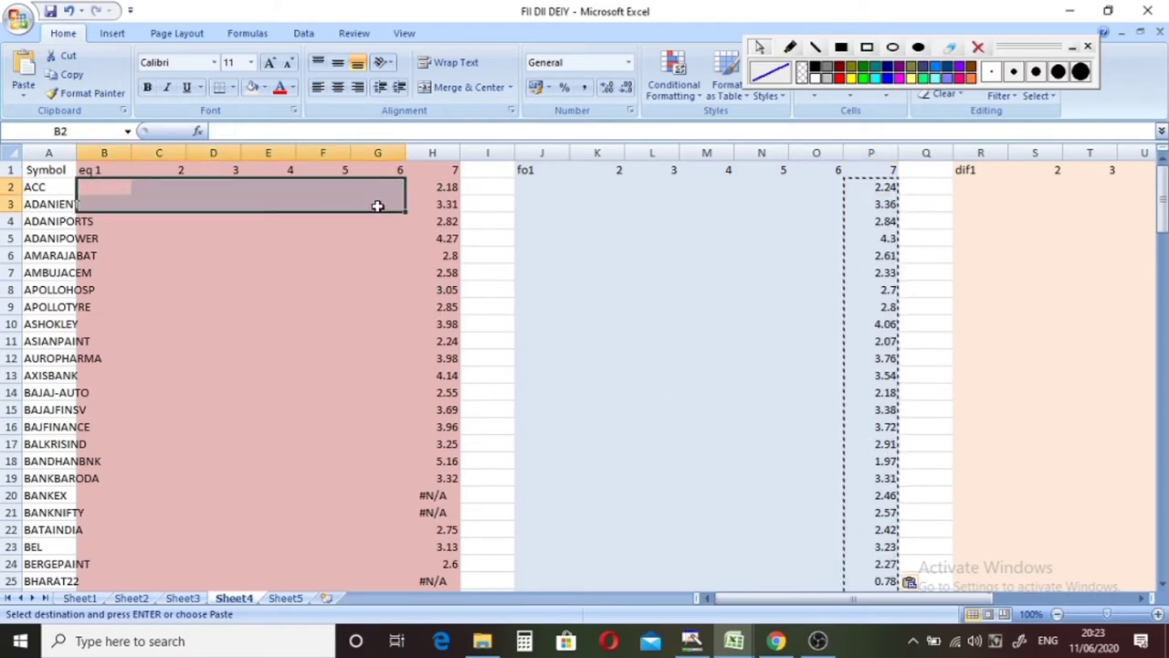
key("ctrl+shift+Down")
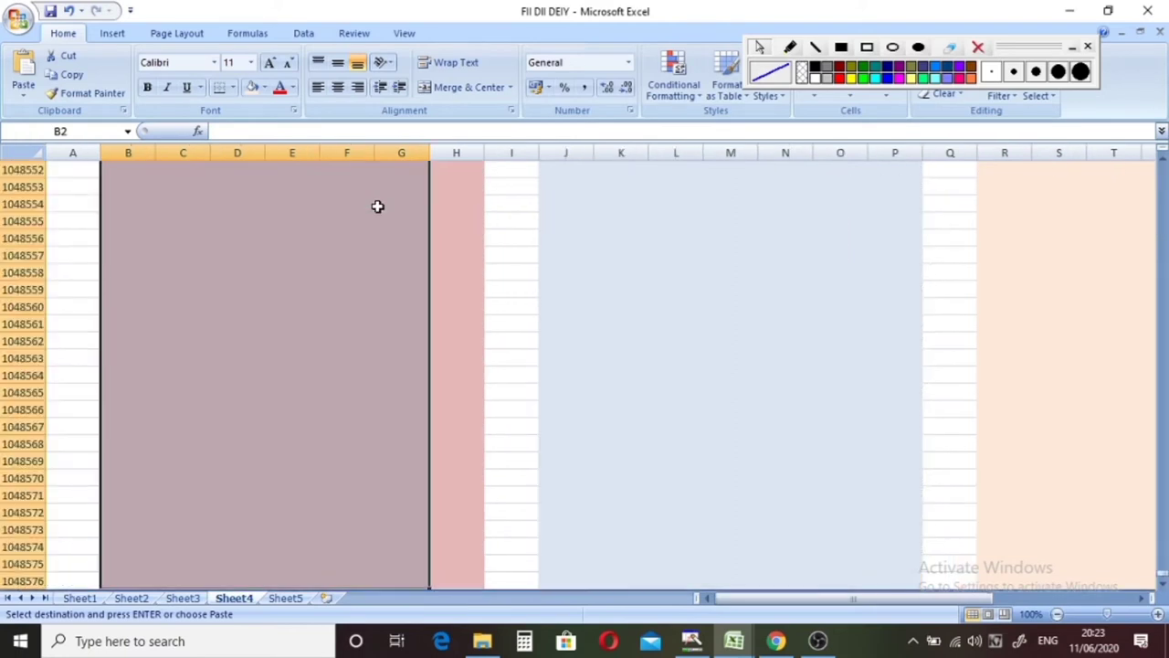
key("ctrl+c")
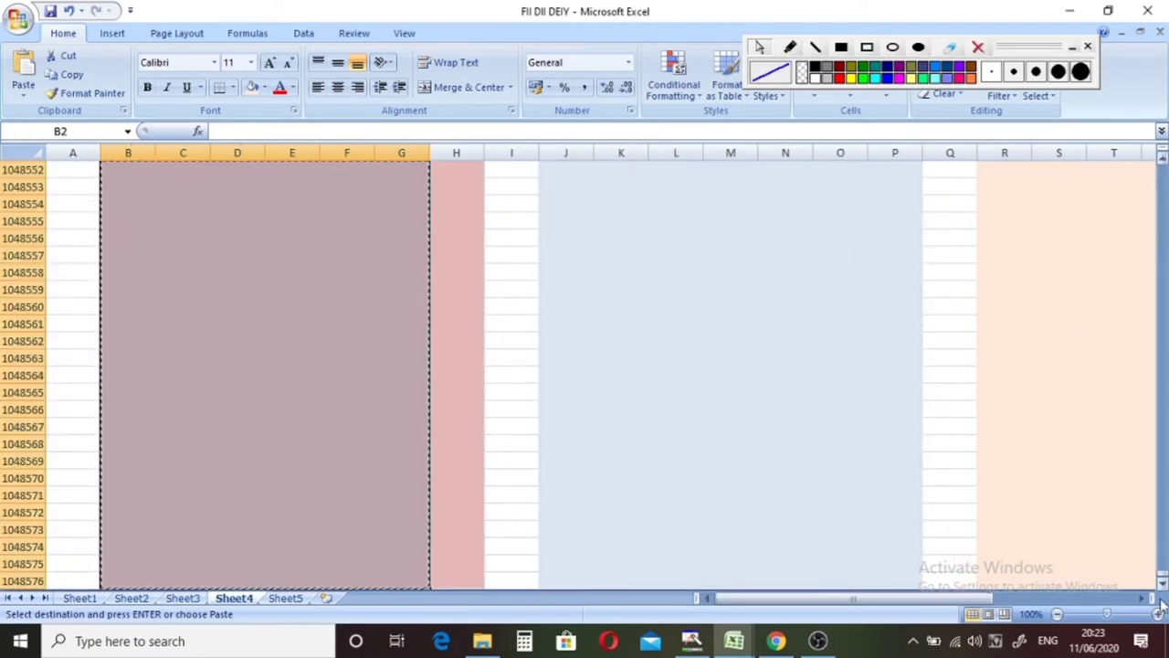
left_click_drag(1161, 575, 1162, 168)
left_click(447, 187)
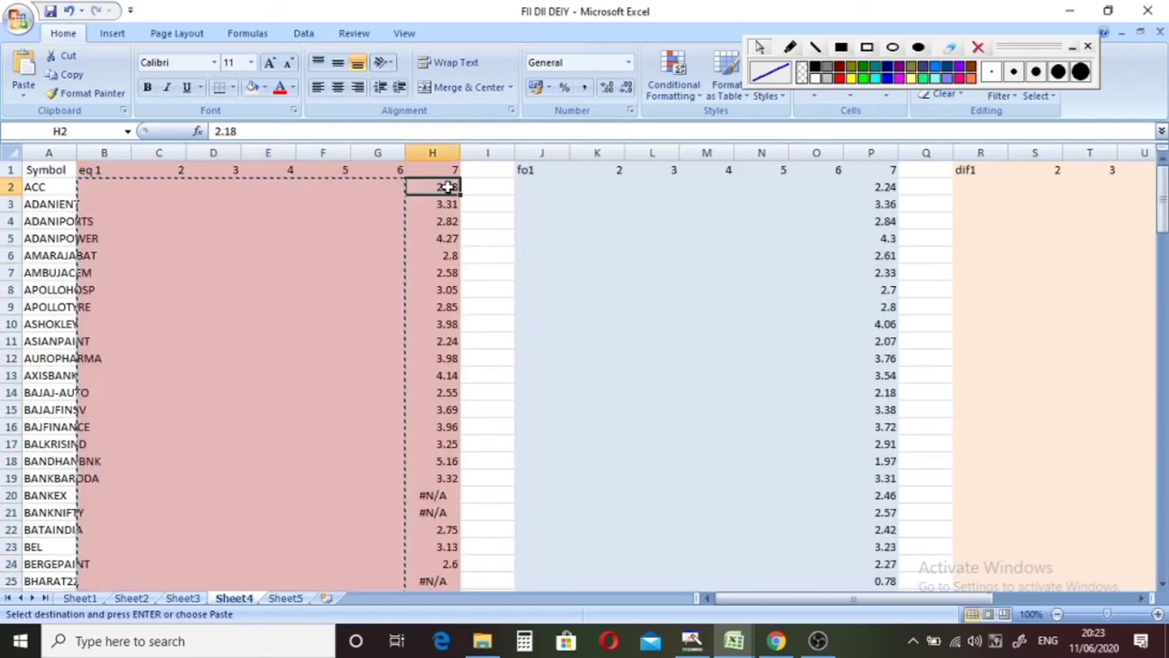
right_click(449, 188)
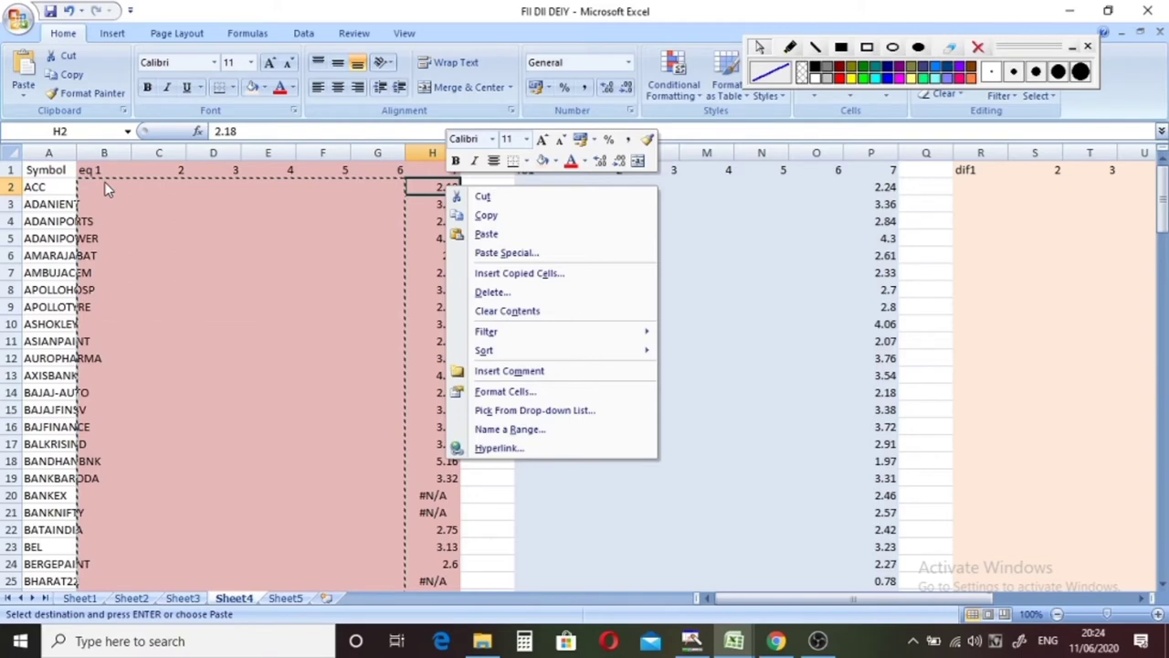
left_click(208, 258)
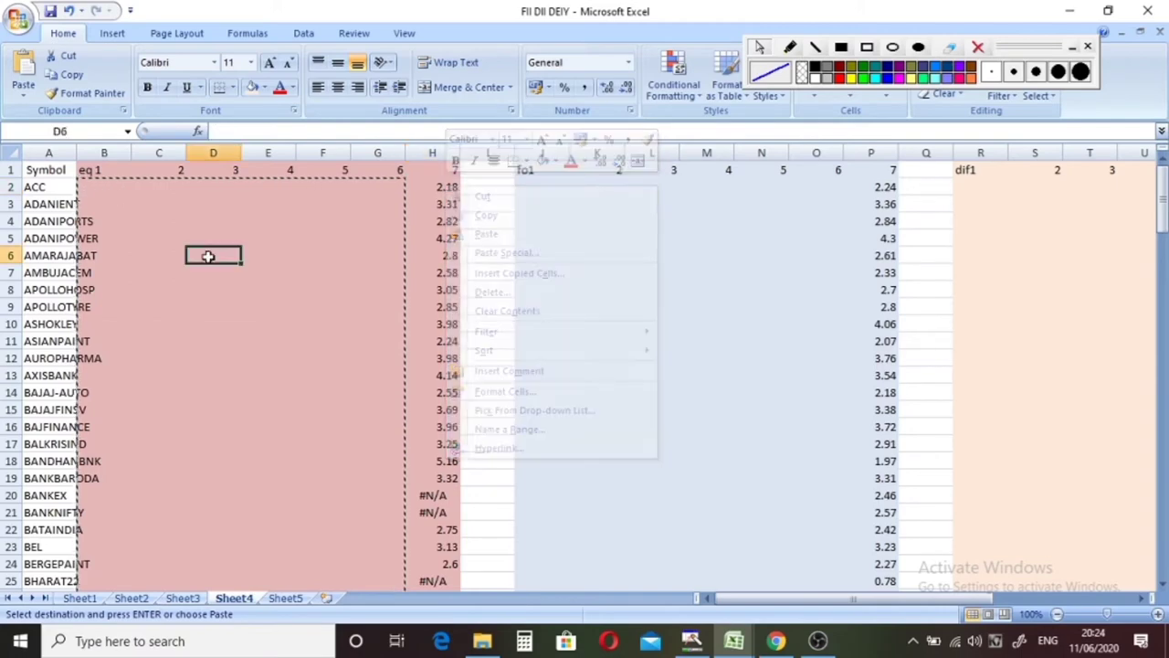
double_click(573, 202)
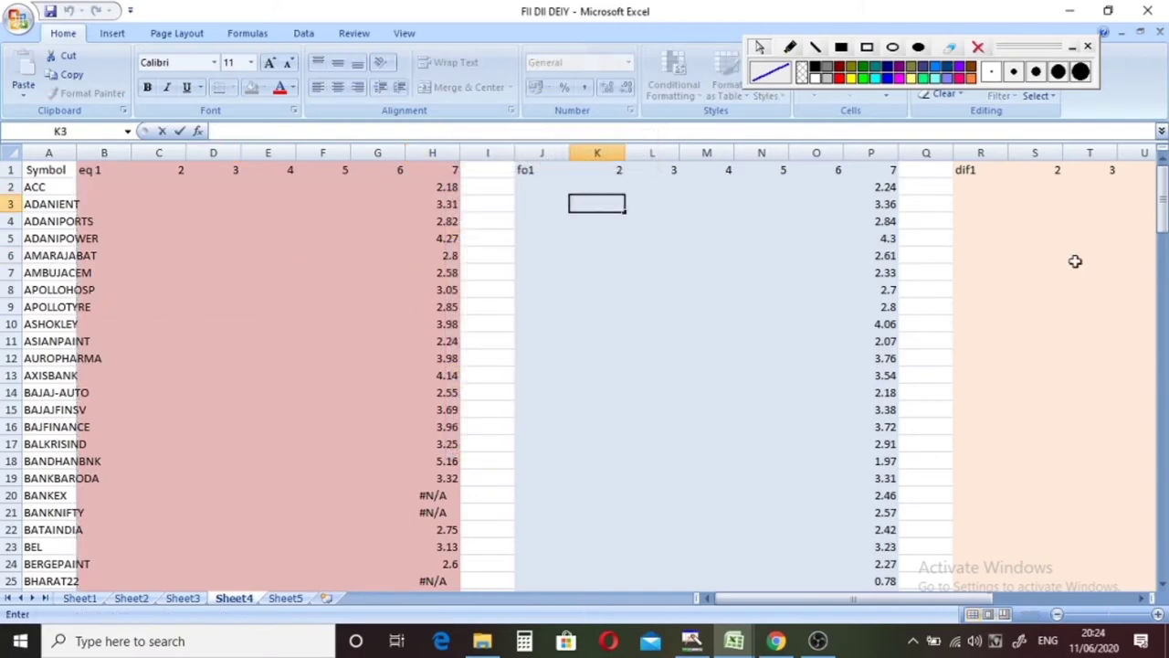
Enter the formula =P2-H2 in X2, the first cell under dif day 7, to subtract eq from fo
scroll(807, 605, "right", 5)
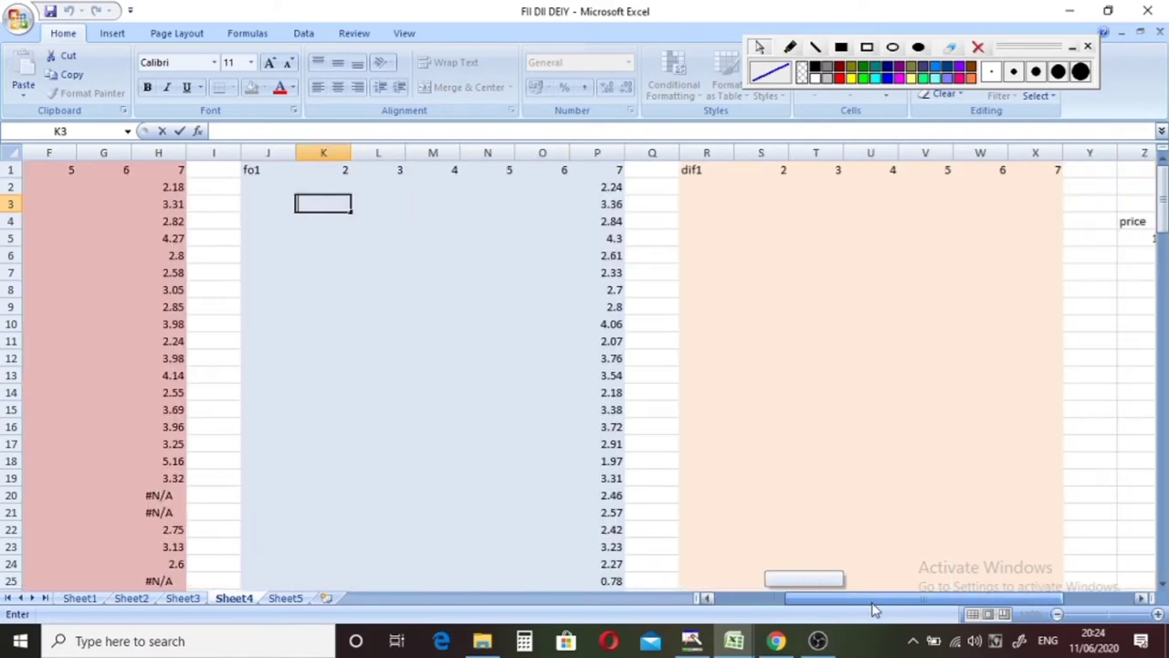
left_click(772, 187)
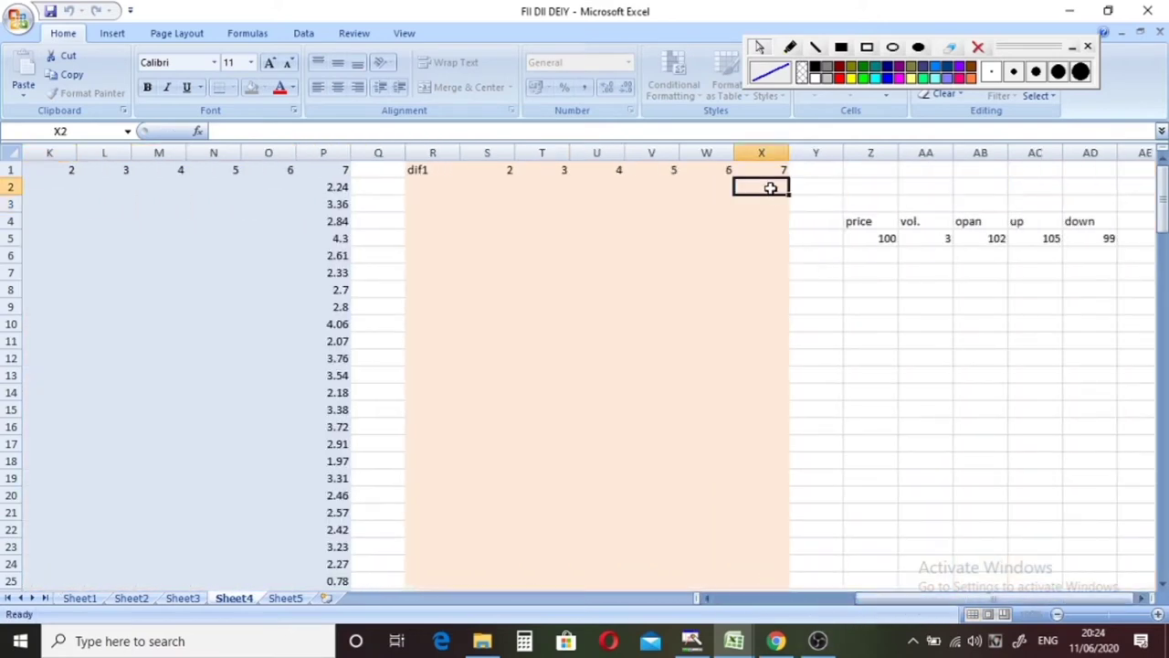
type("=")
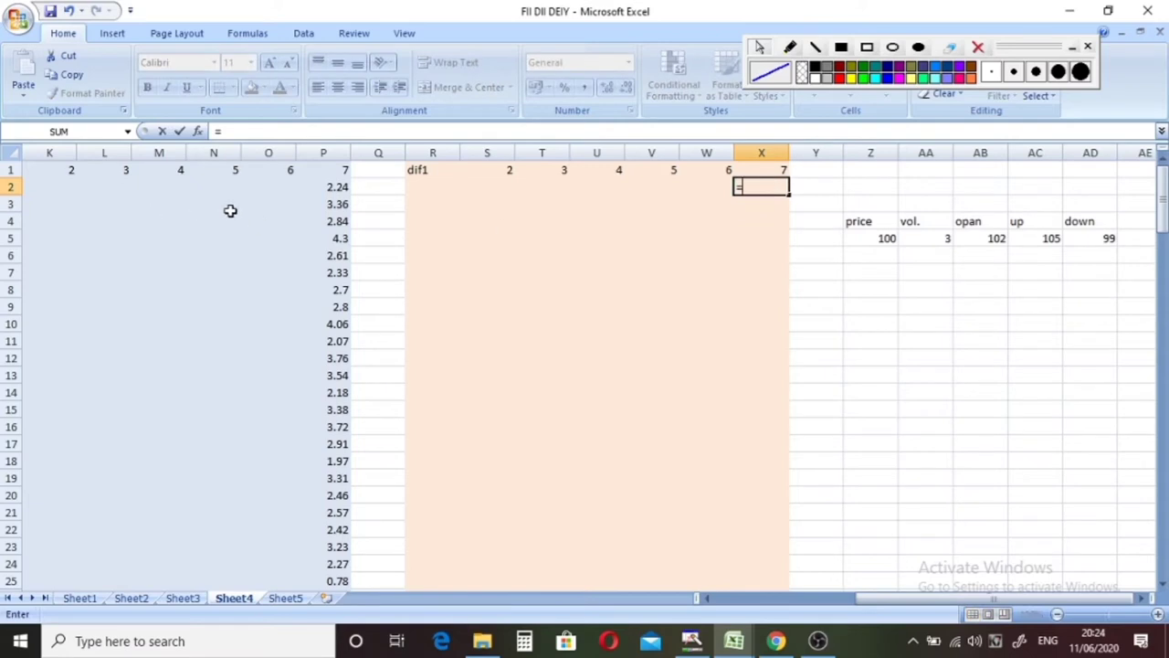
left_click(334, 186)
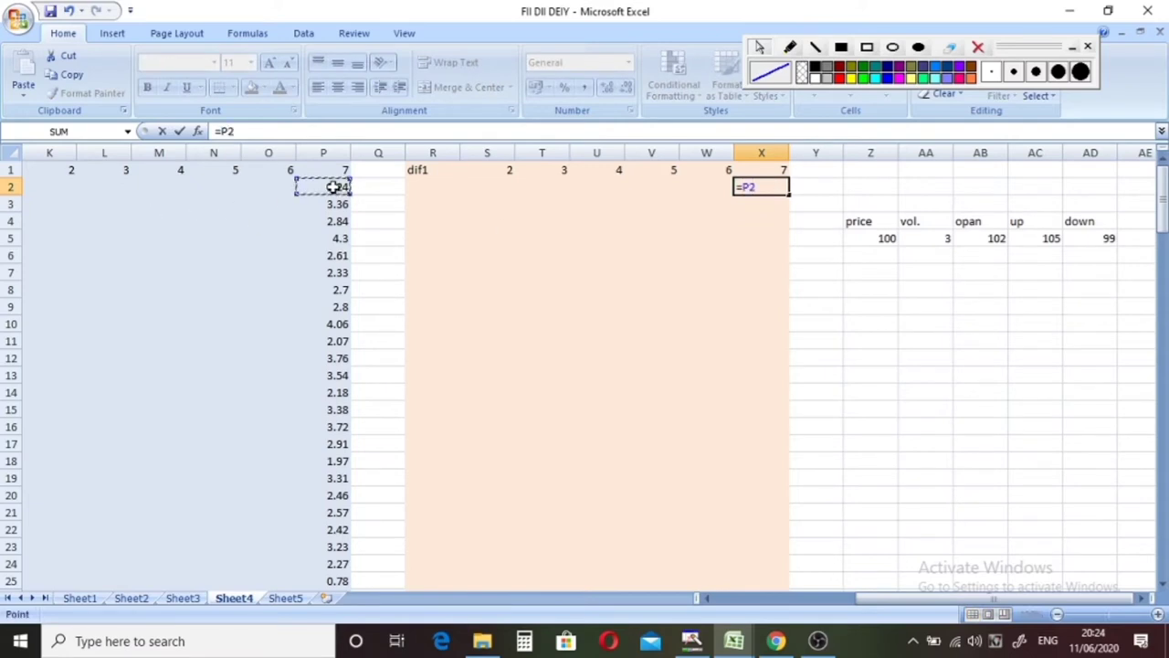
type("-")
left_click_drag(863, 603, 736, 606)
left_click(441, 185)
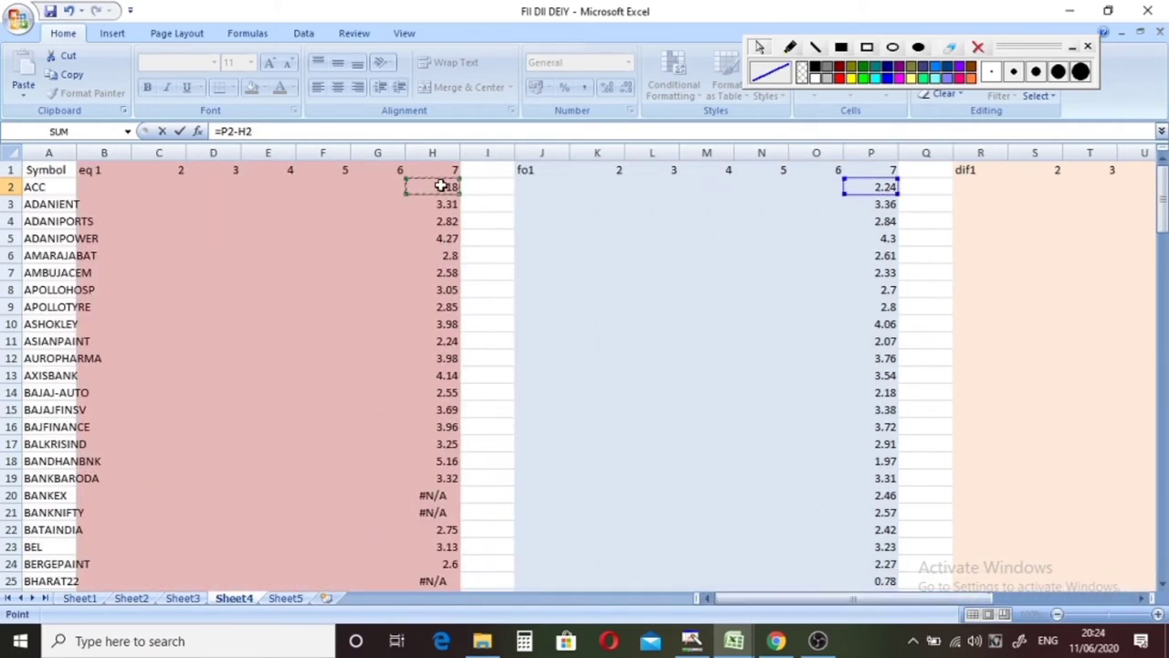
key("Return")
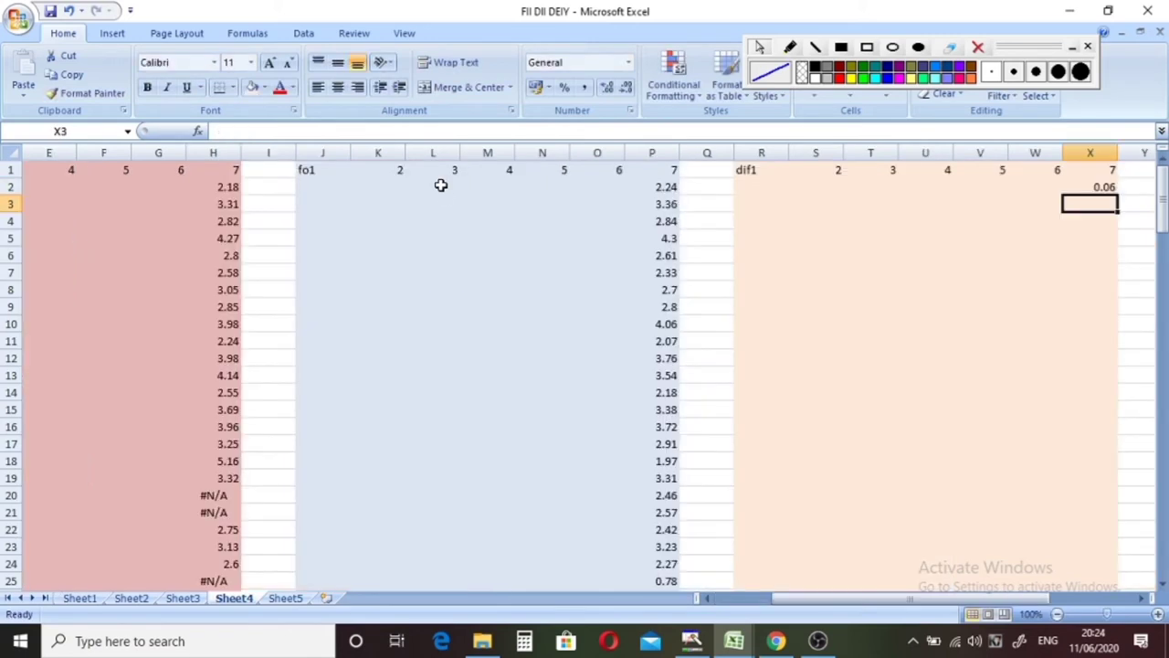
Fill the difference formula from X2 down the dif day 7 column for all listed symbols
left_click(1101, 186)
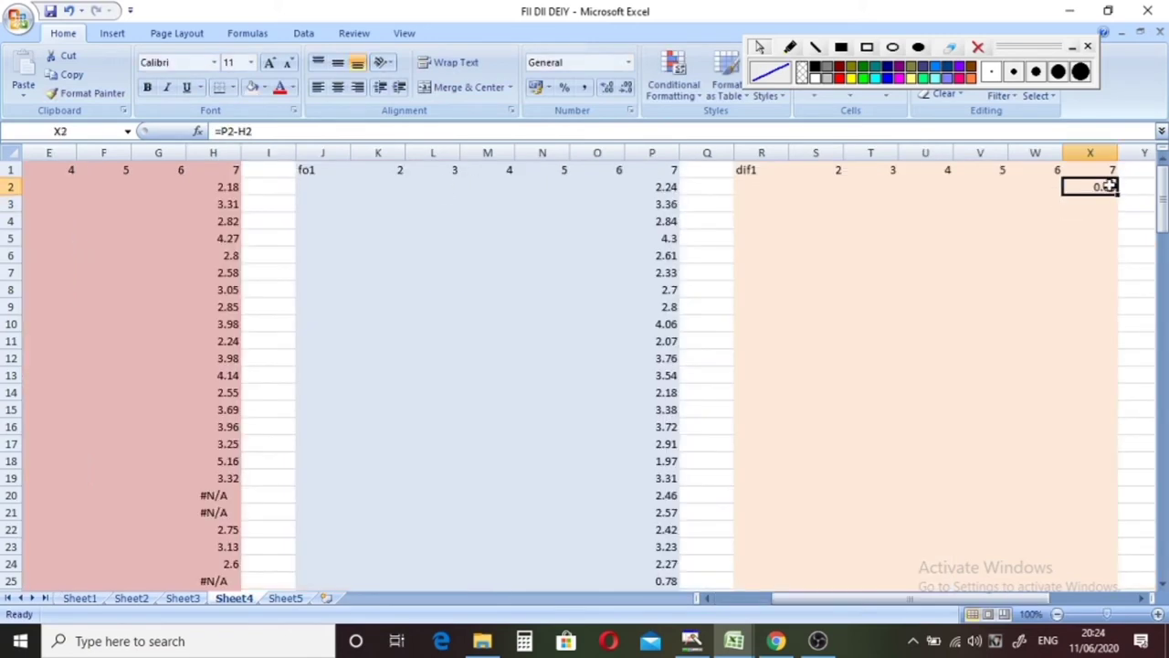
left_click_drag(1111, 188, 749, 189)
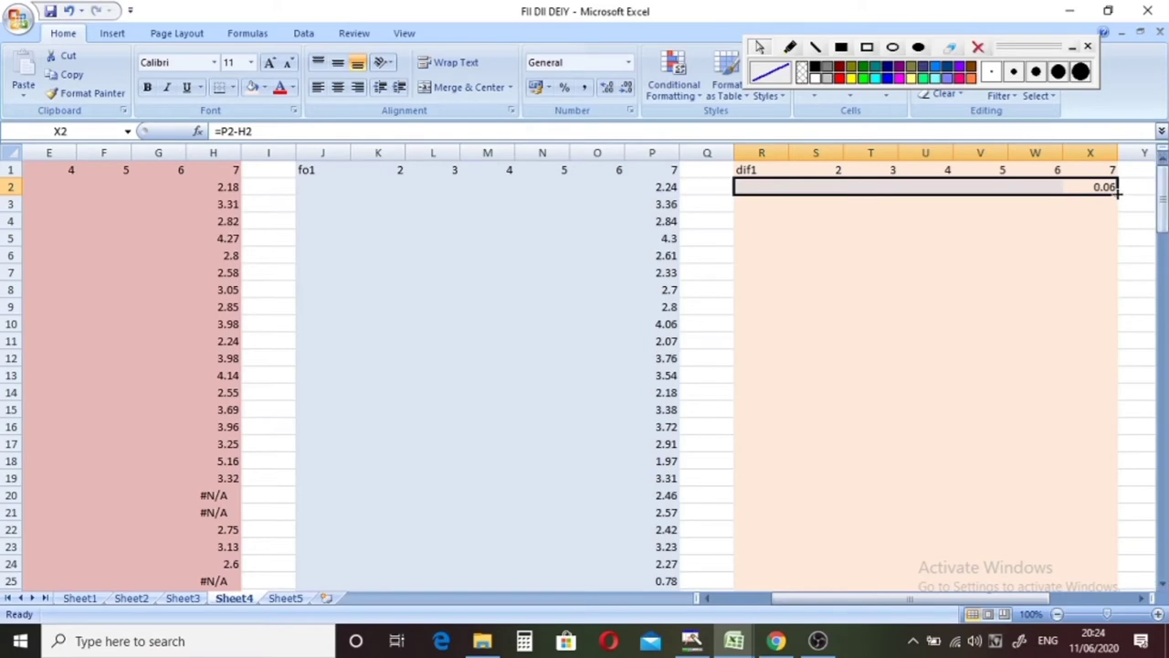
left_click_drag(1116, 193, 1113, 650)
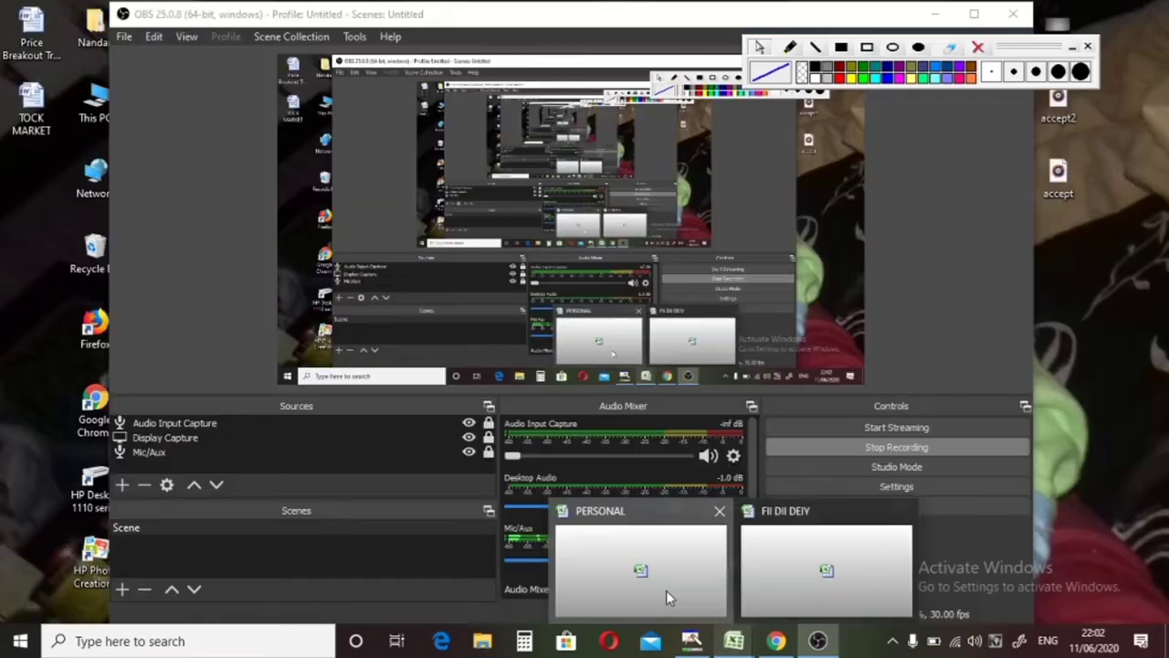
Switch to the FII DII DEIY workbook and review the day 7 eq, fo and dif values on Sheet4
left_click(666, 590)
mouse_move(731, 647)
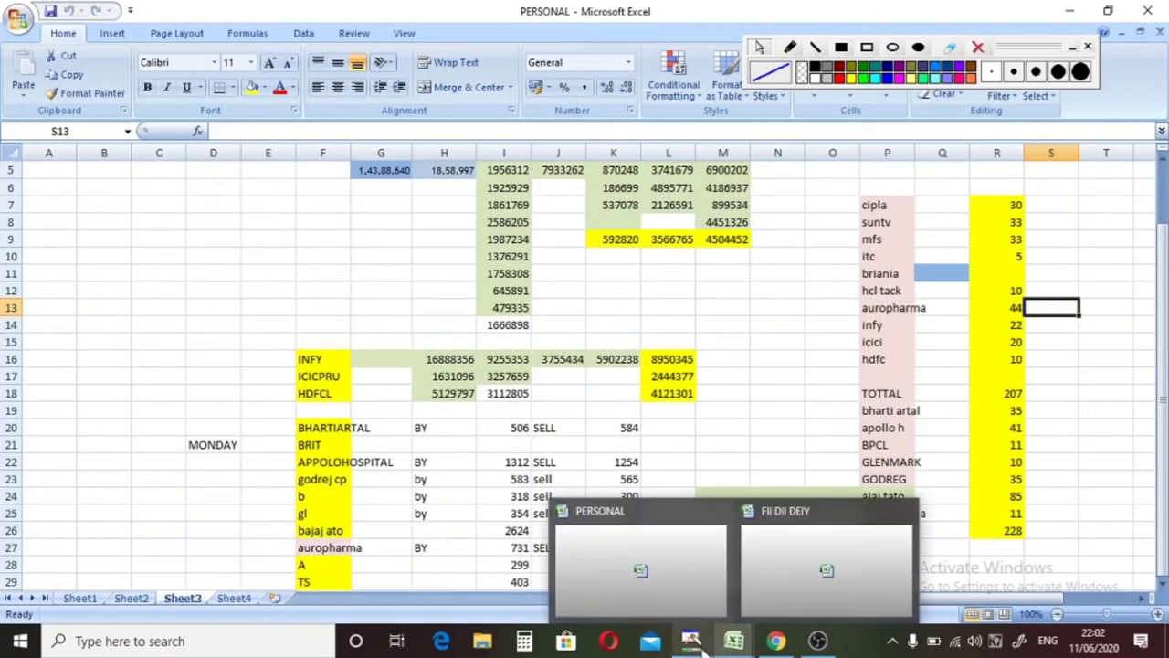
left_click(770, 582)
mouse_move(775, 640)
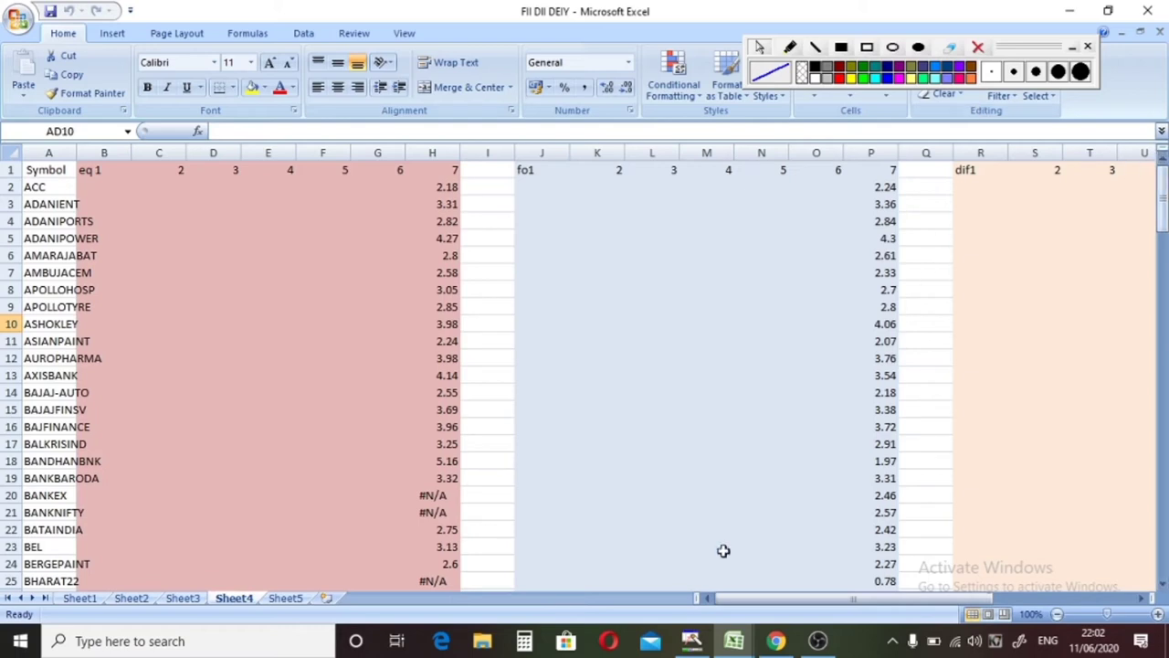
left_click_drag(721, 603, 783, 601)
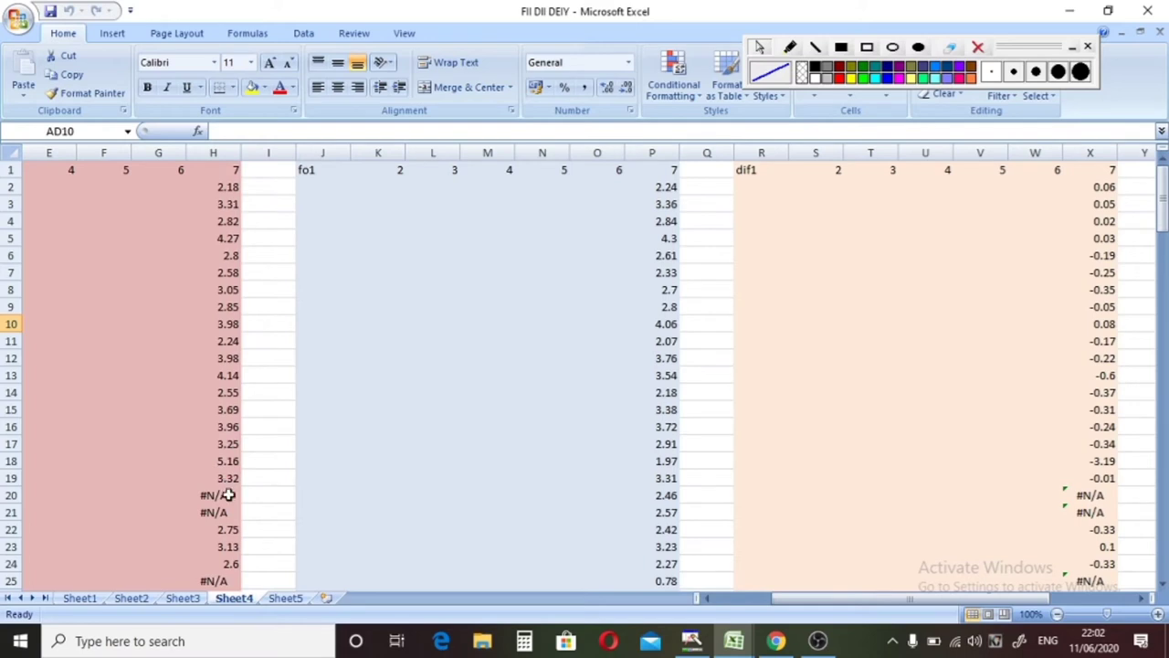
left_click(224, 550)
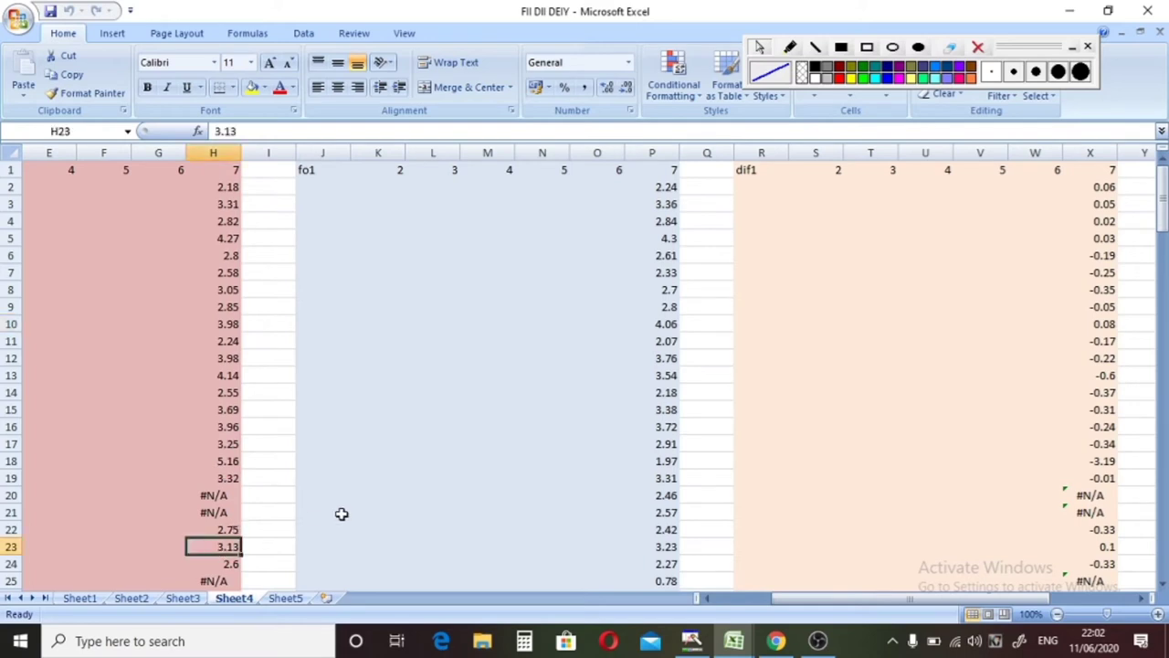
left_click_drag(843, 601, 913, 605)
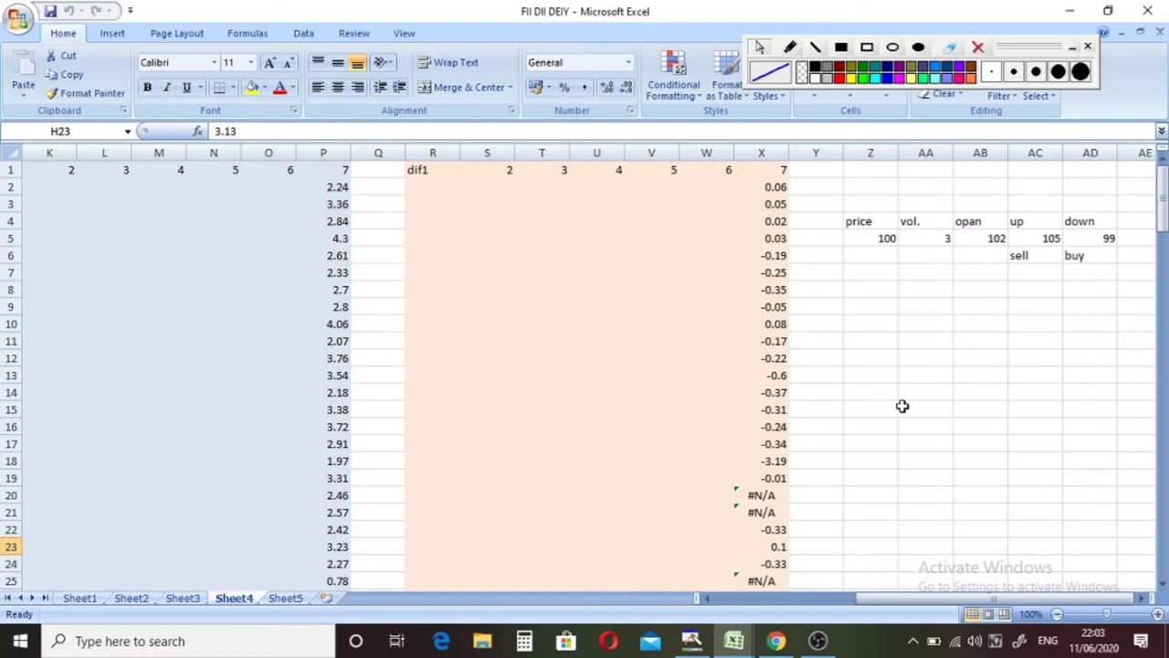
View the 15-minute AXIS Bank live chart on Investing.com in Chrome and return to the FII DII DEIY workbook
left_click(870, 289)
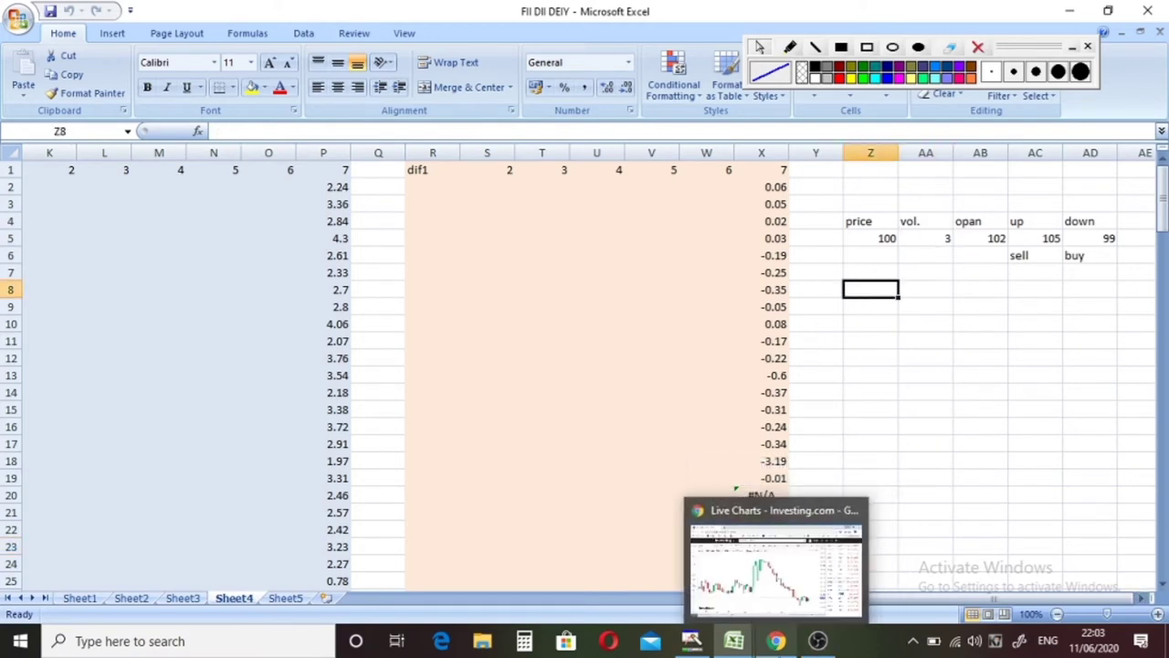
left_click(740, 525)
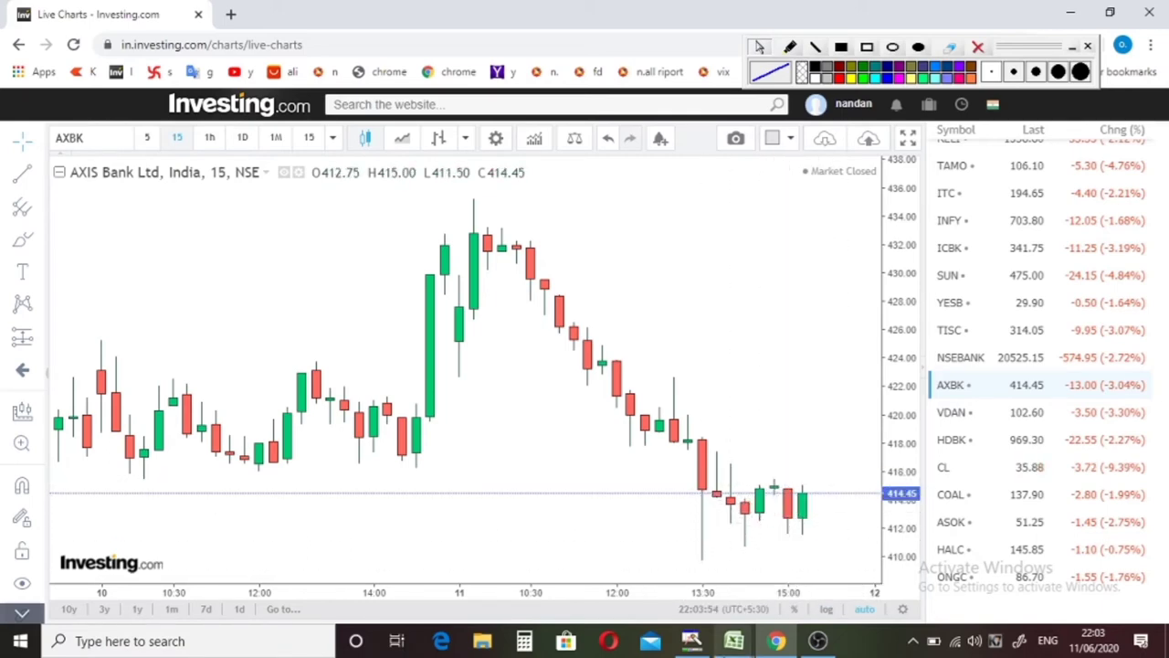
mouse_move(735, 640)
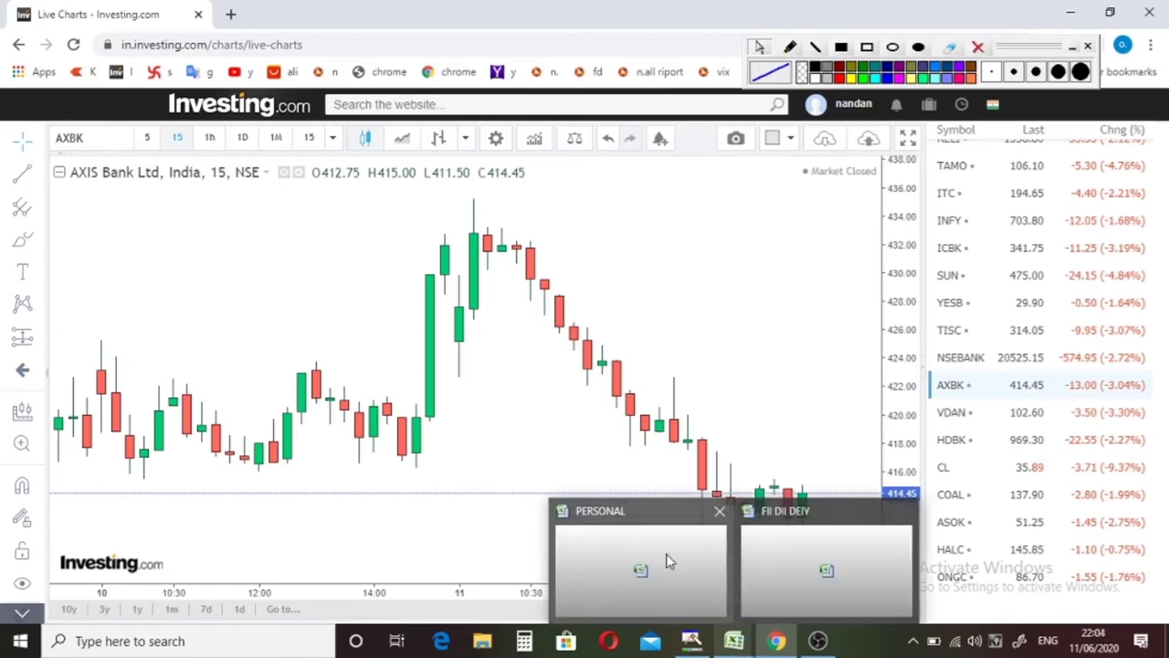
left_click(770, 548)
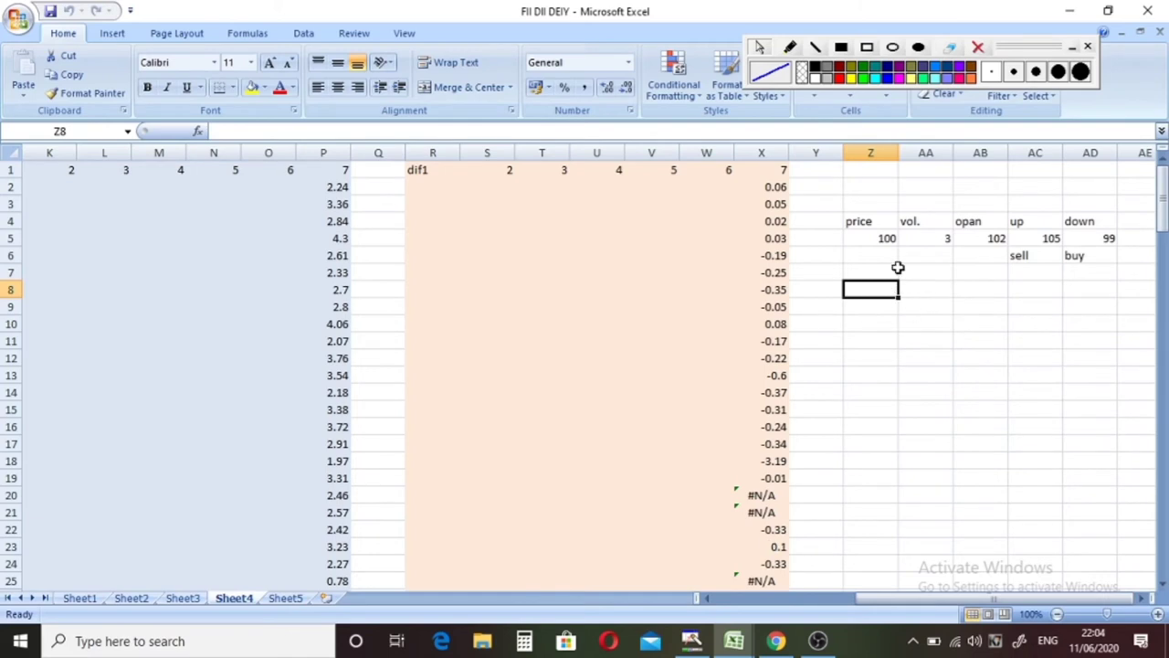
Examine the price, vol., opan, up and down example in Z4:AD6, including its sell and buy levels
left_click(973, 241)
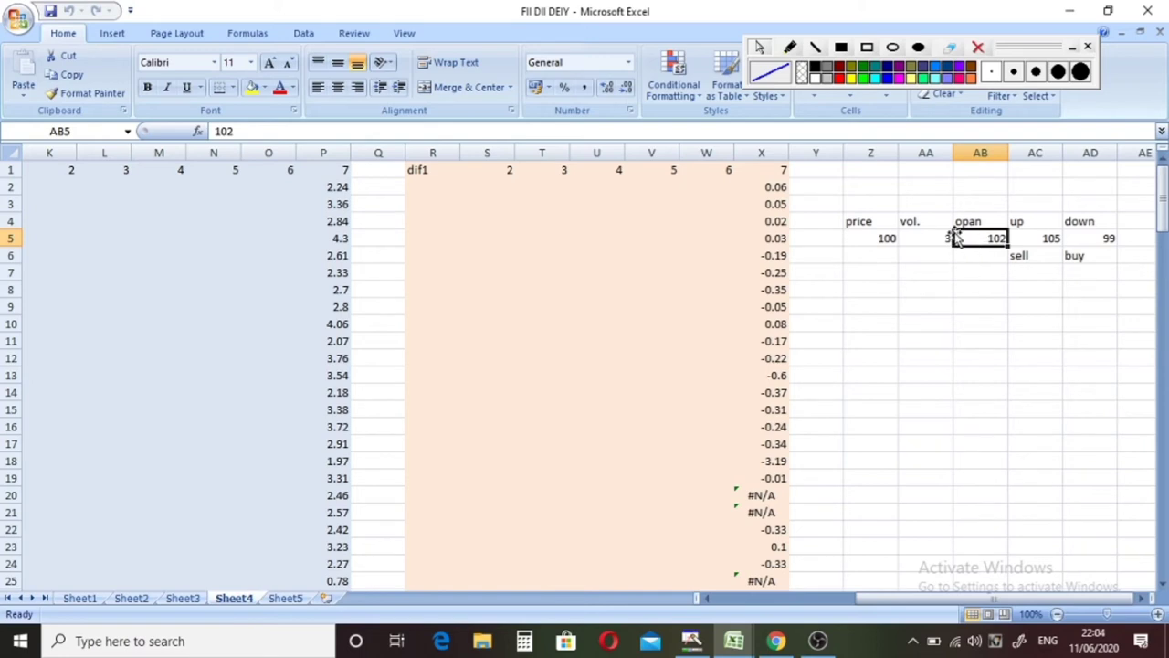
left_click(1025, 237)
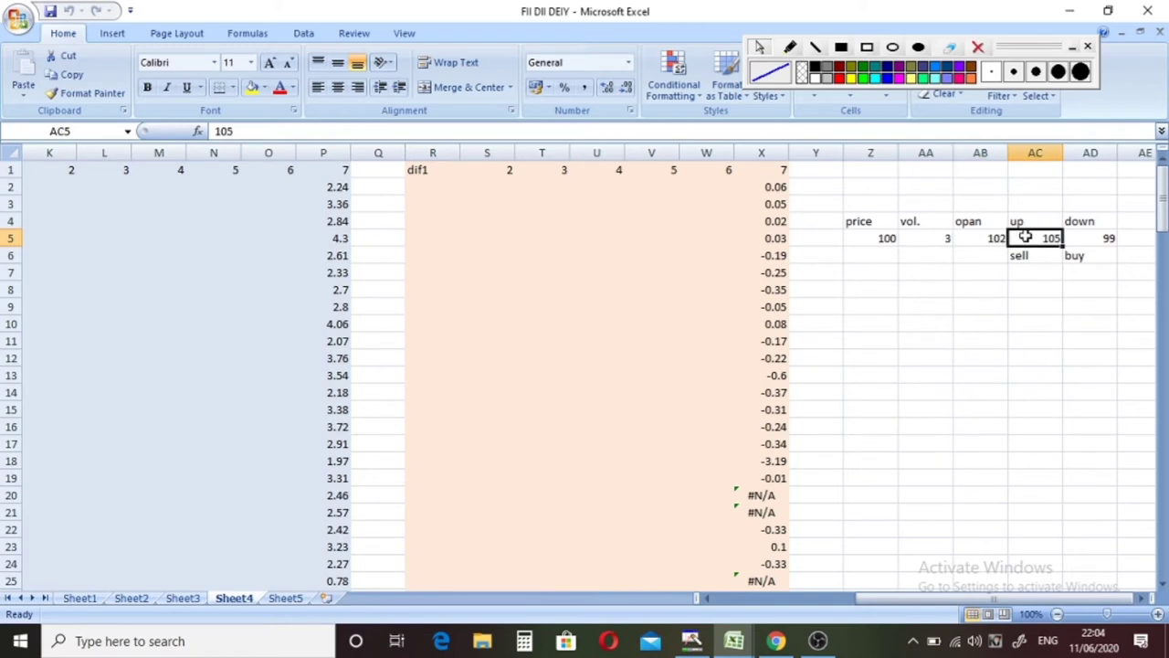
left_click(1093, 238)
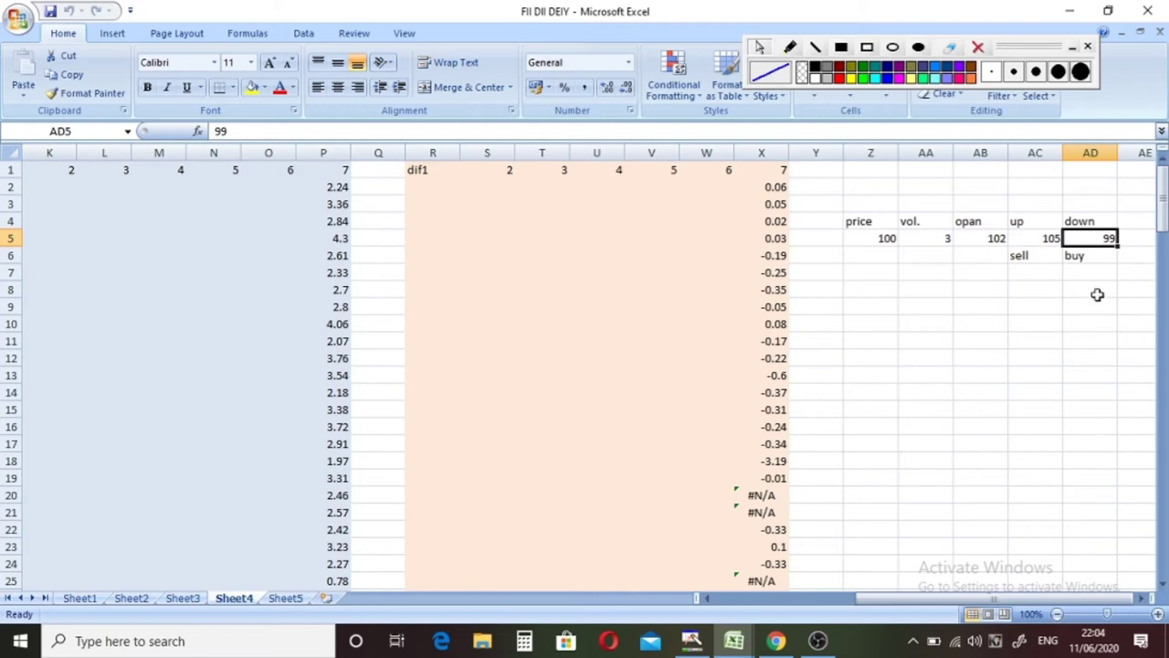
left_click(1040, 239)
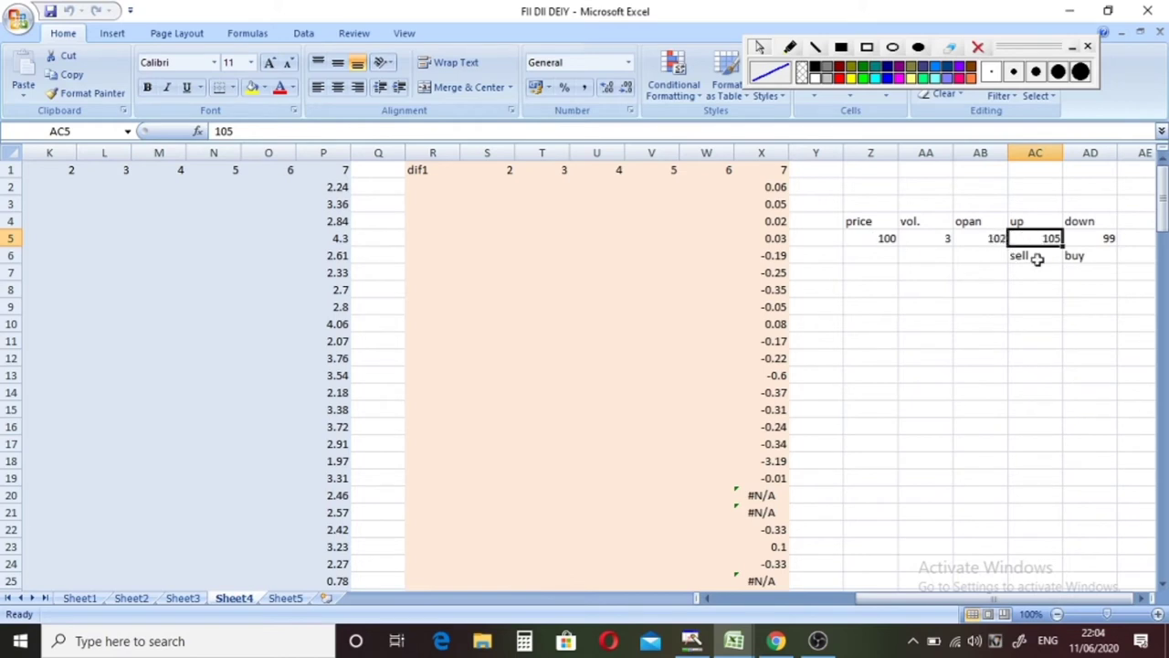
left_click(1036, 255)
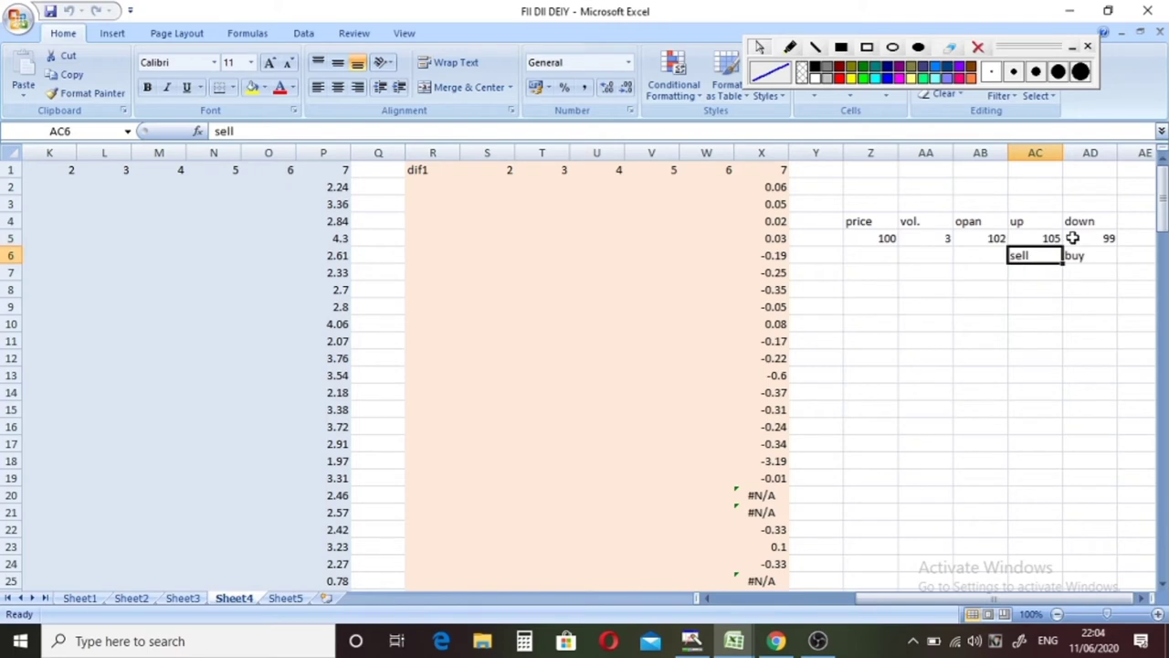
left_click(1029, 234)
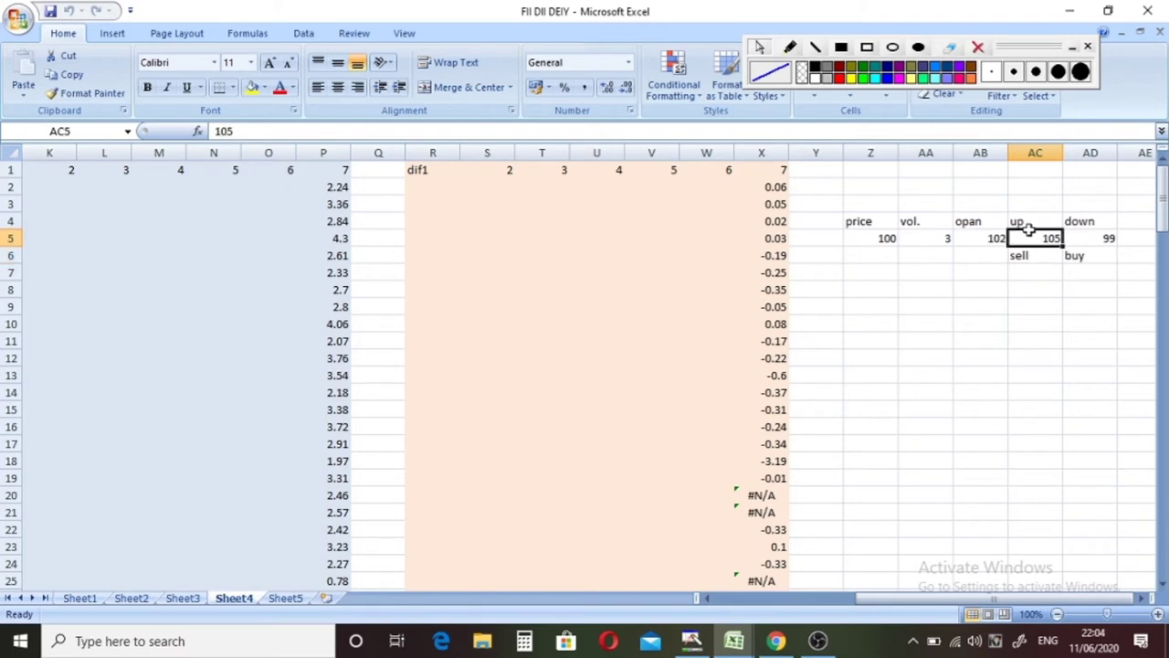
left_click(1084, 236)
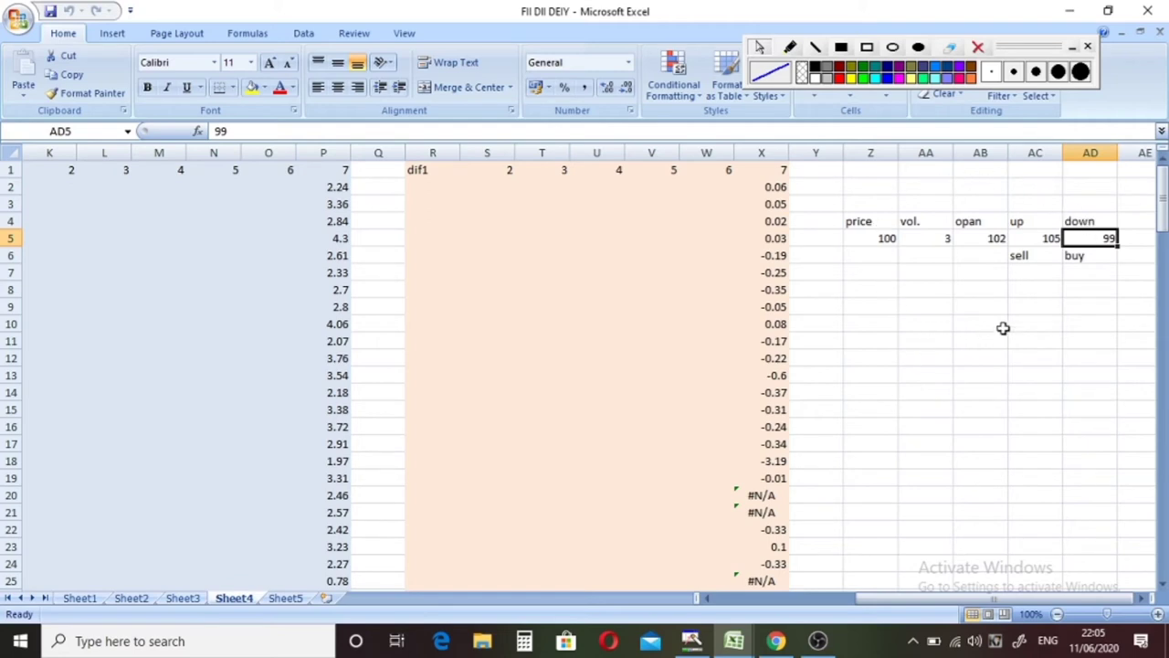
left_click_drag(882, 202, 1041, 256)
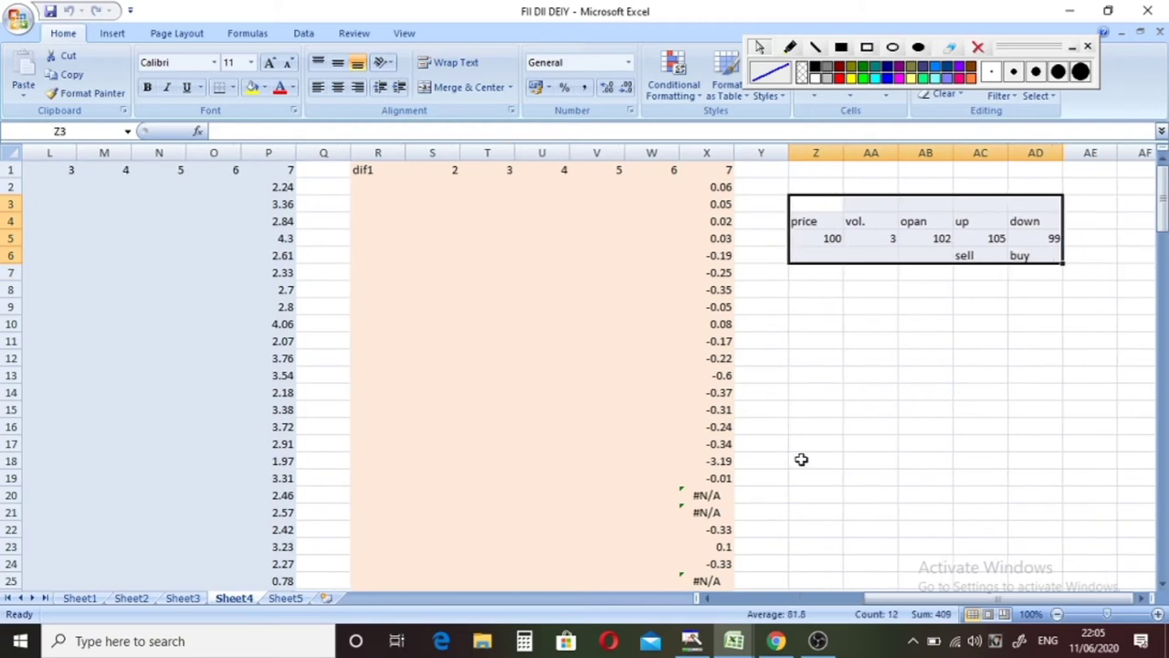
left_click_drag(879, 599, 929, 600)
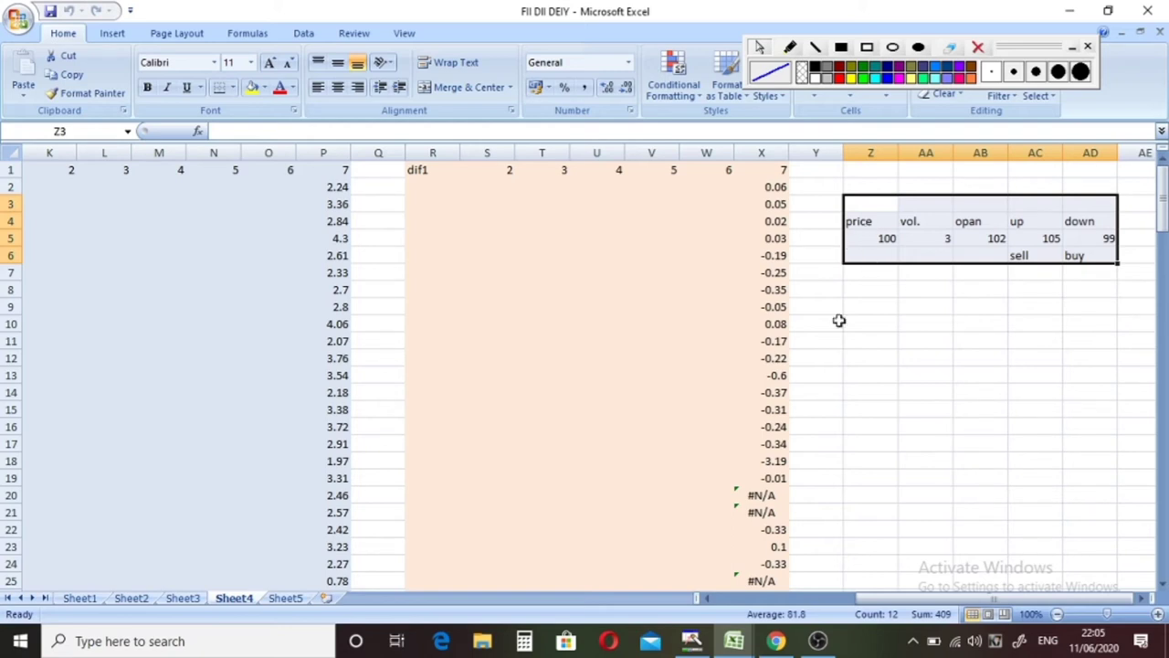
left_click(866, 280)
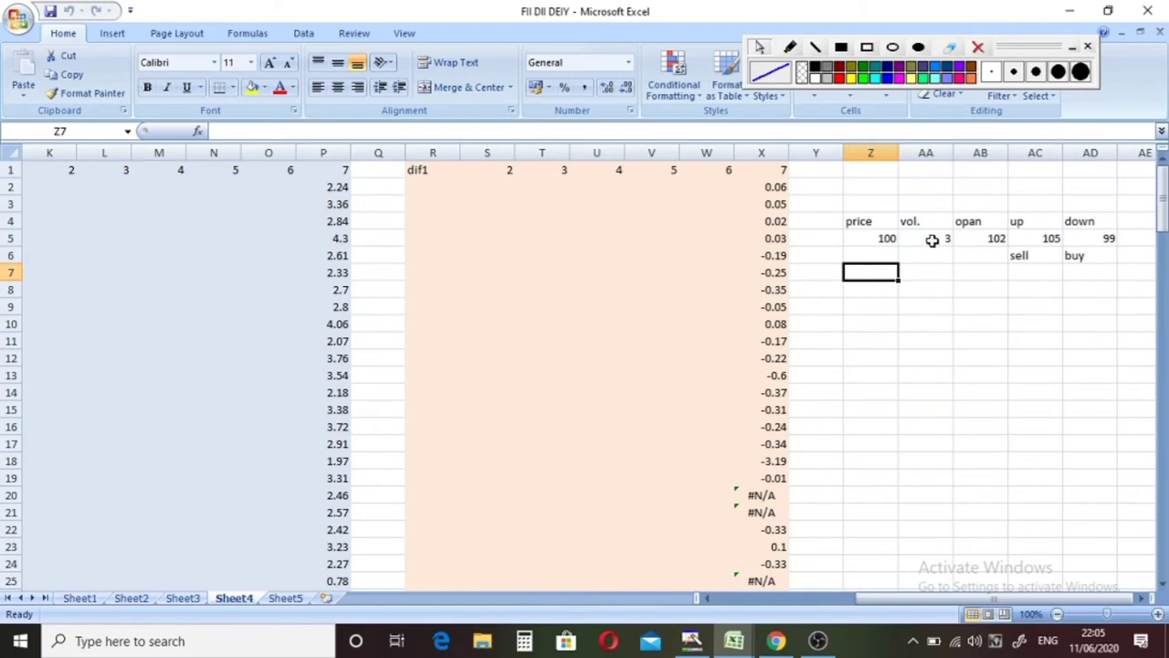
Trace how price, vol. and opan in Z5:AB5 lead to the up sell level in AC5 and the down buy level in AD5
left_click(882, 239)
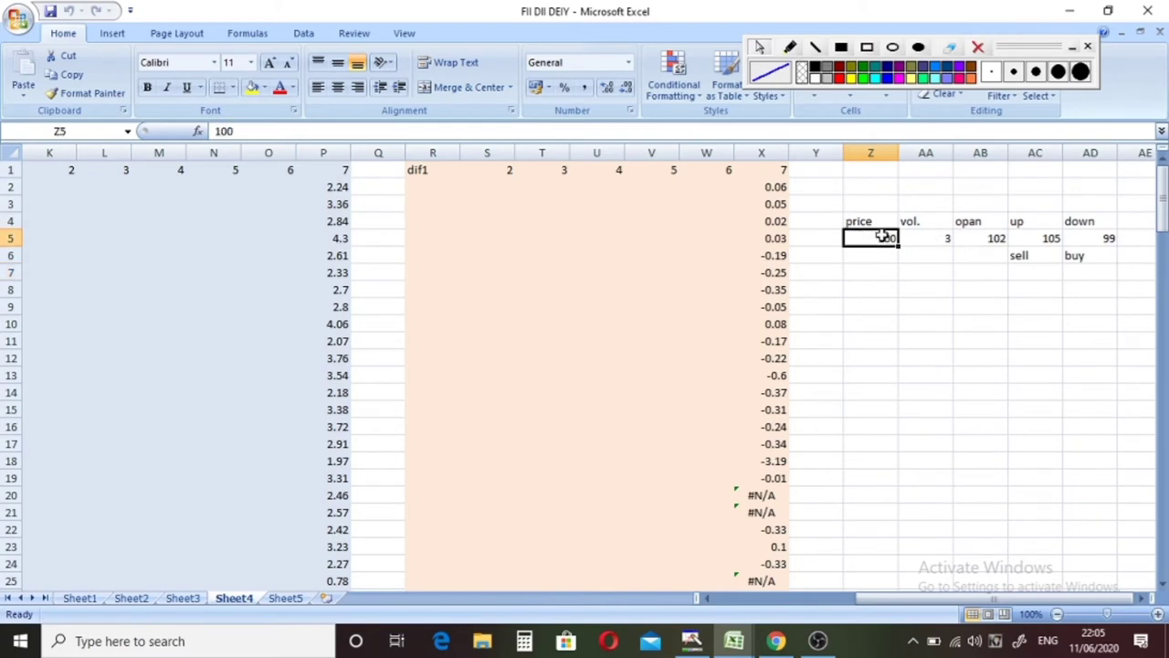
left_click(923, 239)
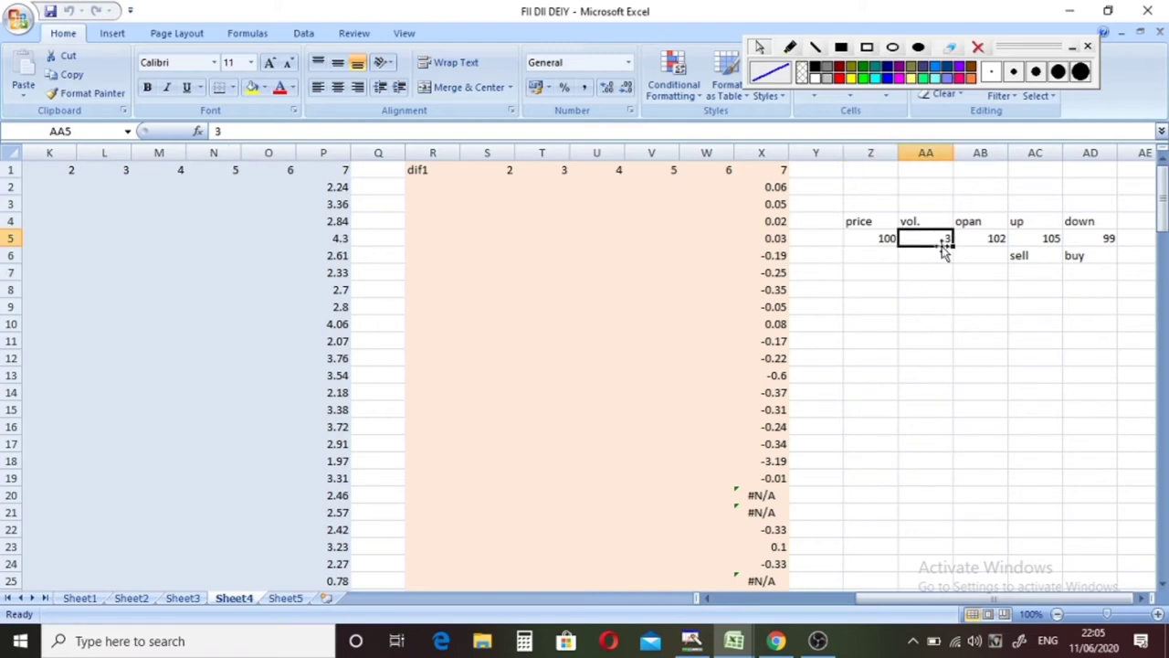
left_click(991, 237)
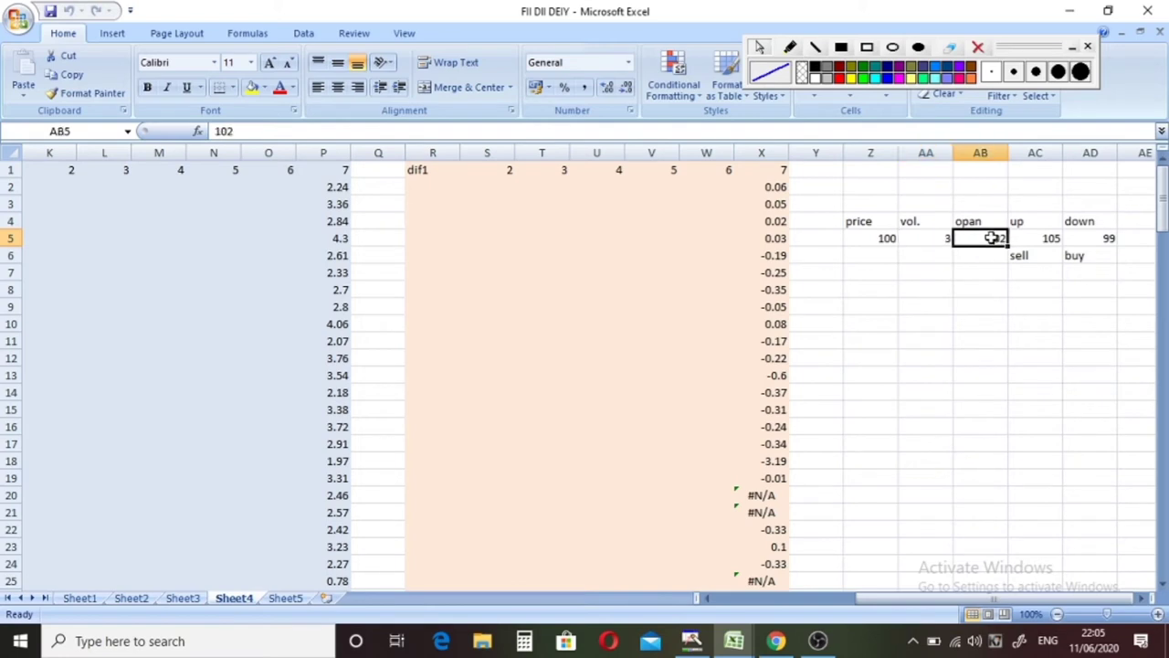
left_click(943, 240)
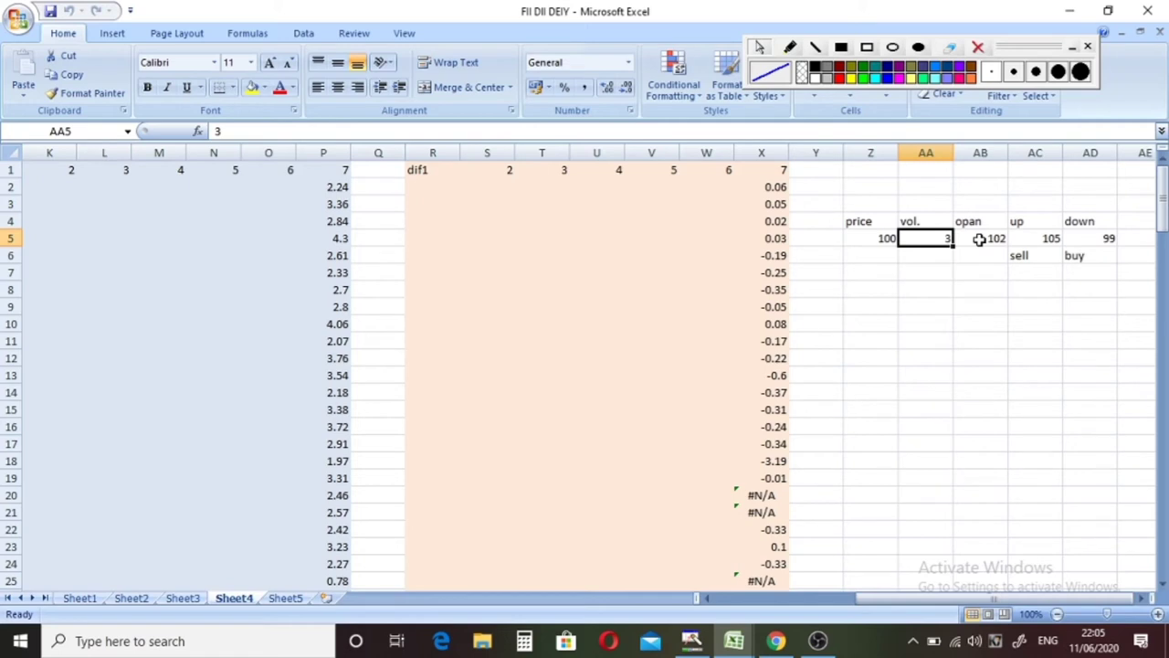
left_click(979, 238)
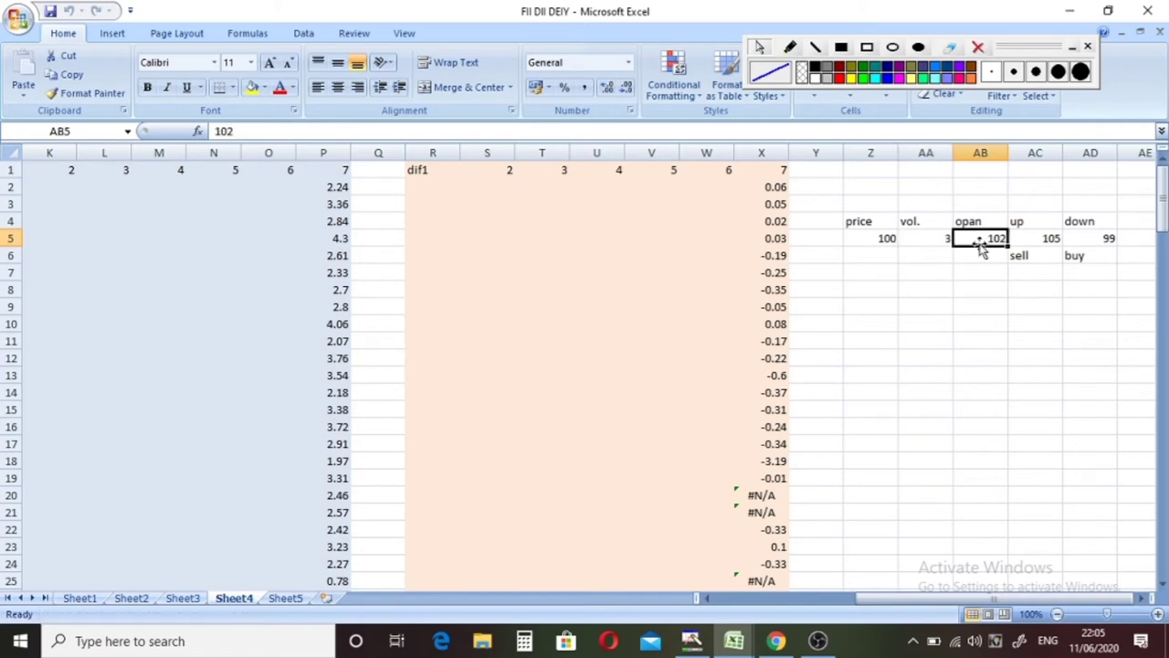
left_click(1029, 236)
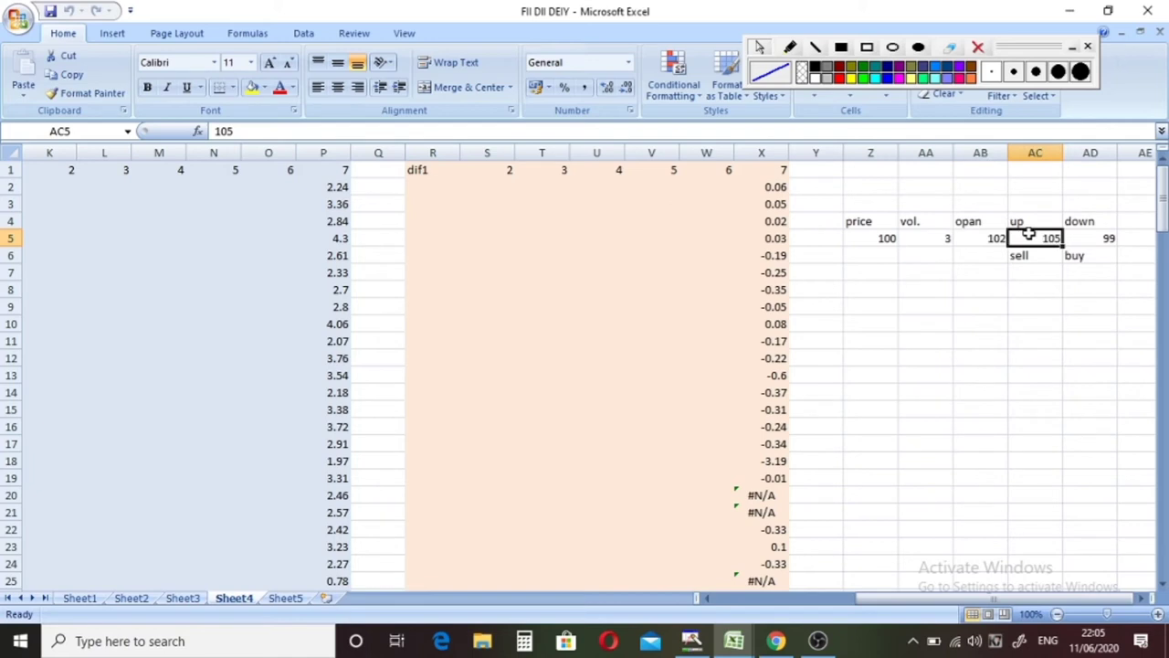
left_click(1087, 241)
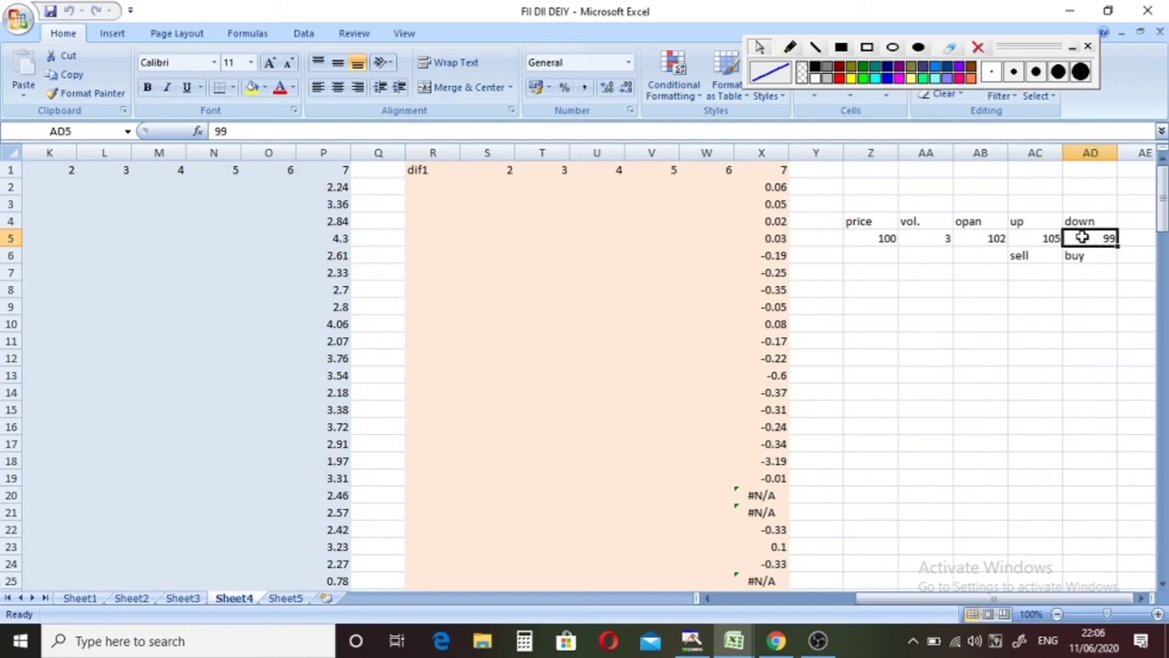
left_click(902, 371)
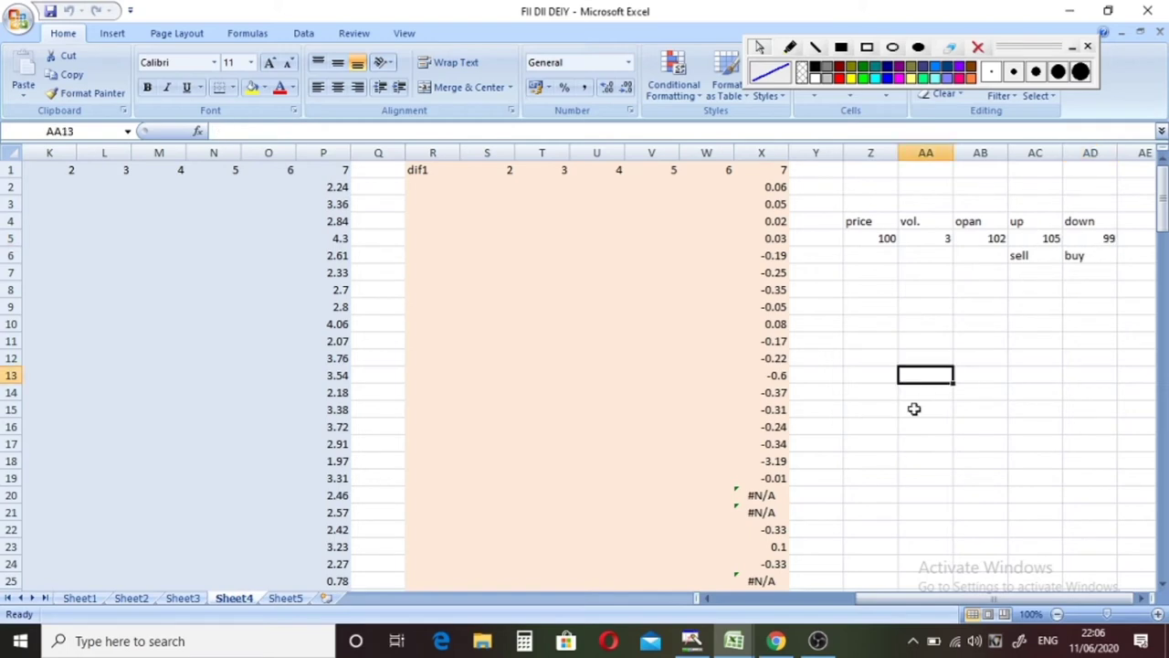
left_click(917, 420)
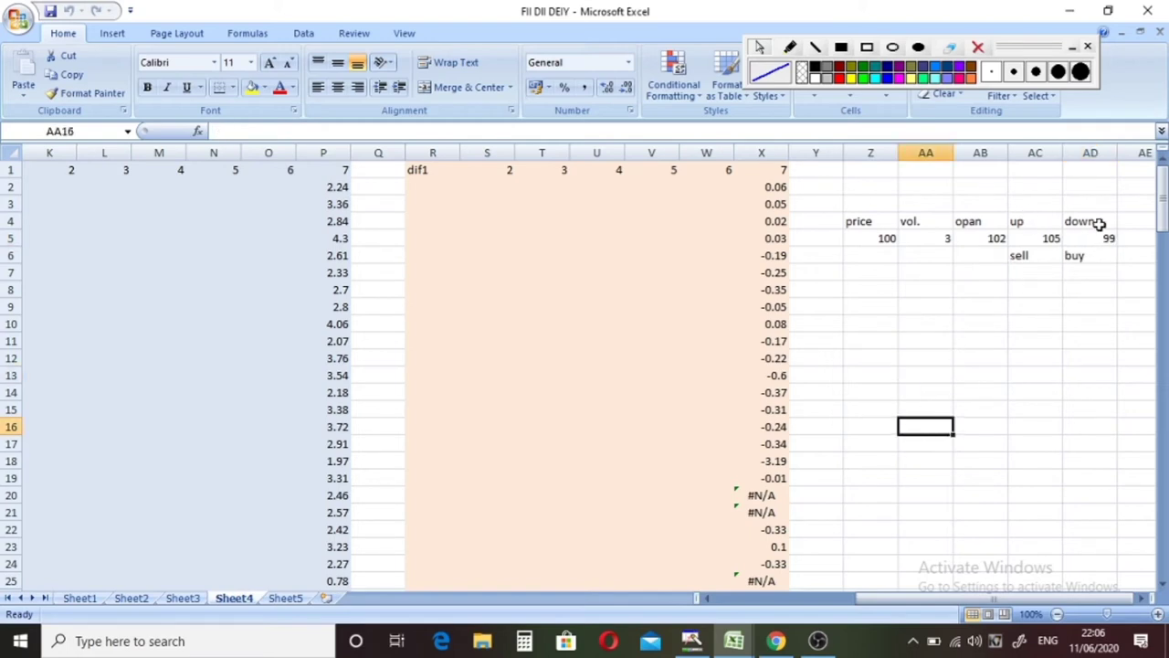
left_click(1039, 238)
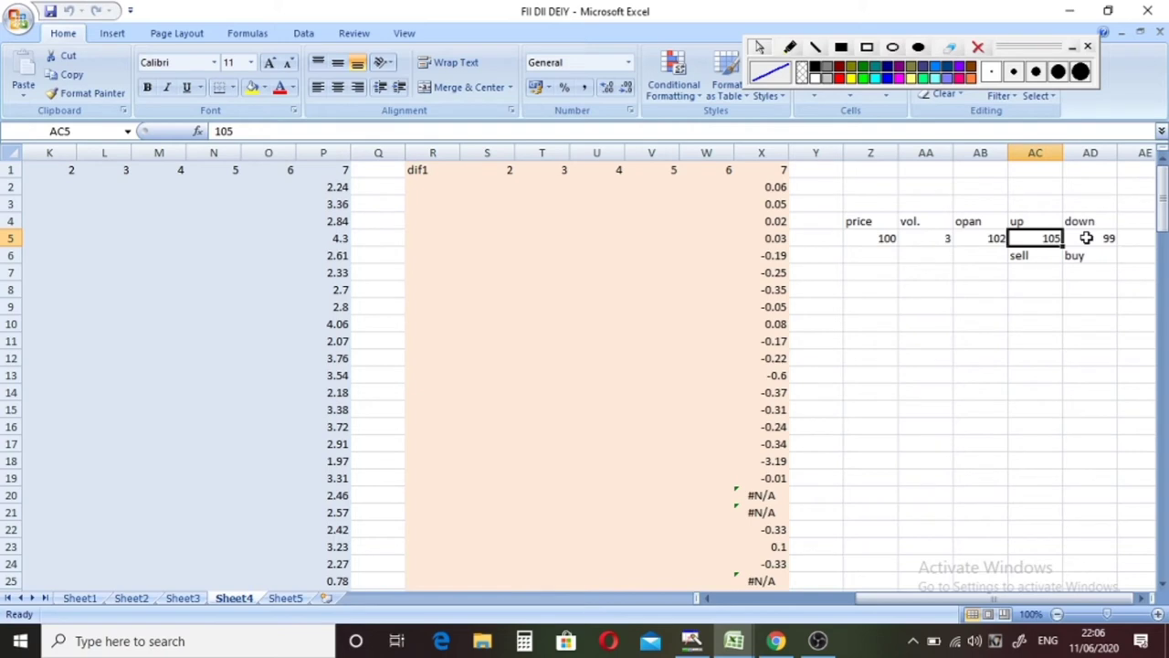
left_click(1086, 238)
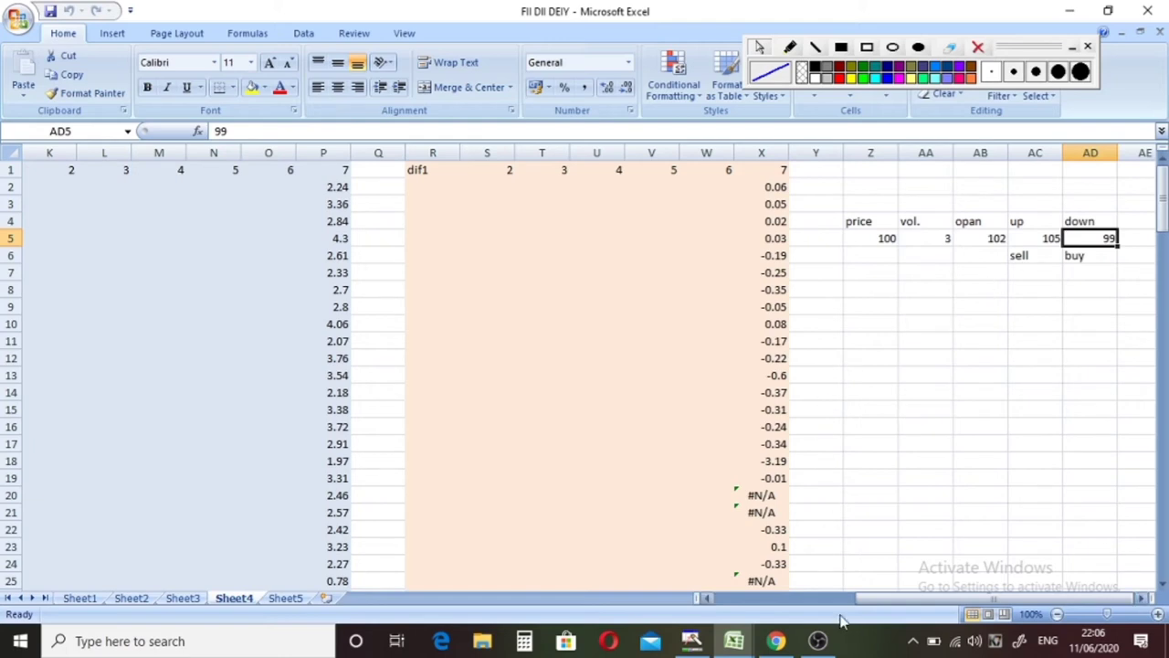
Switch to the Investing.com live charts page in Chrome and view the latest candles of the 15-minute AXIS Bank chart
mouse_move(775, 640)
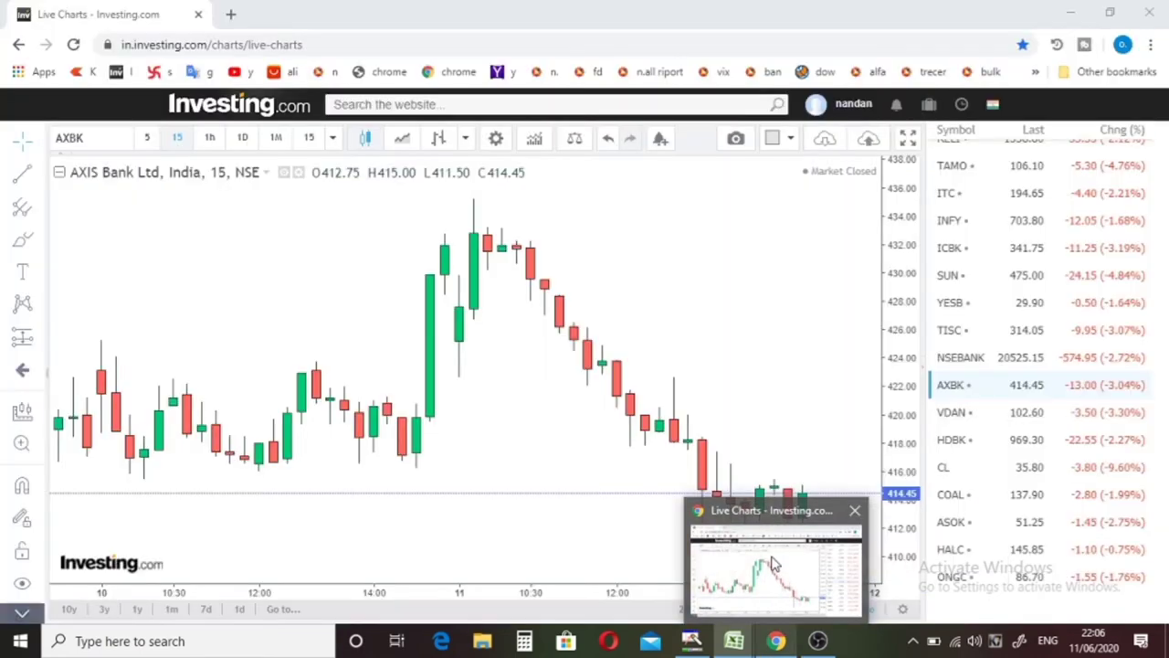
left_click(772, 554)
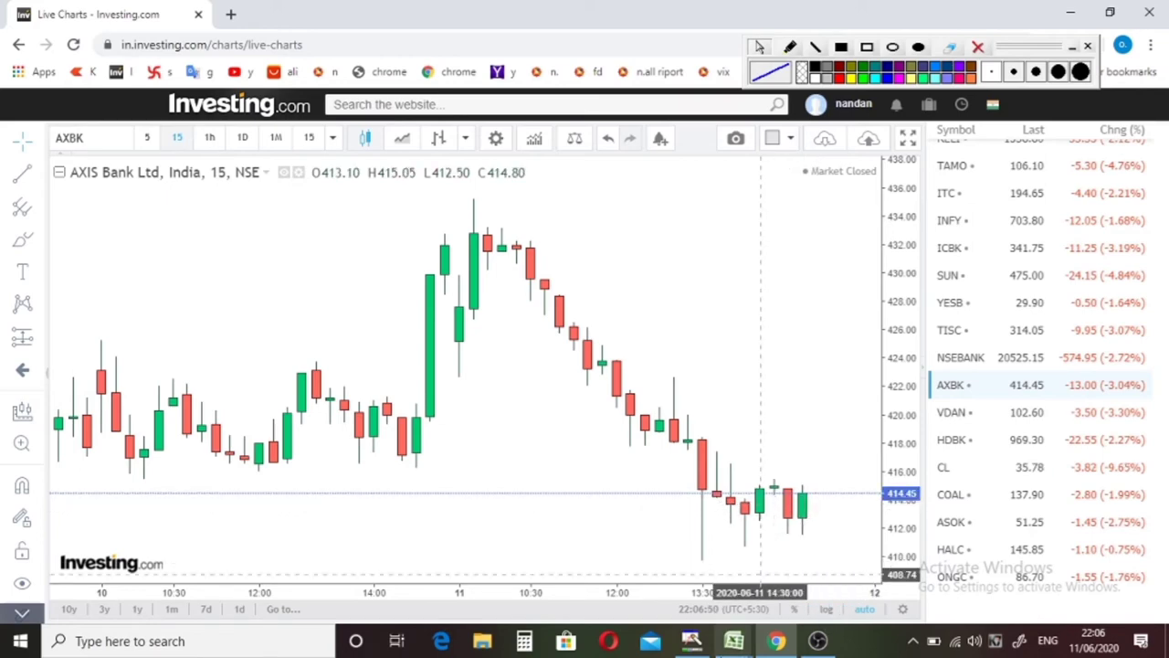
mouse_move(817, 640)
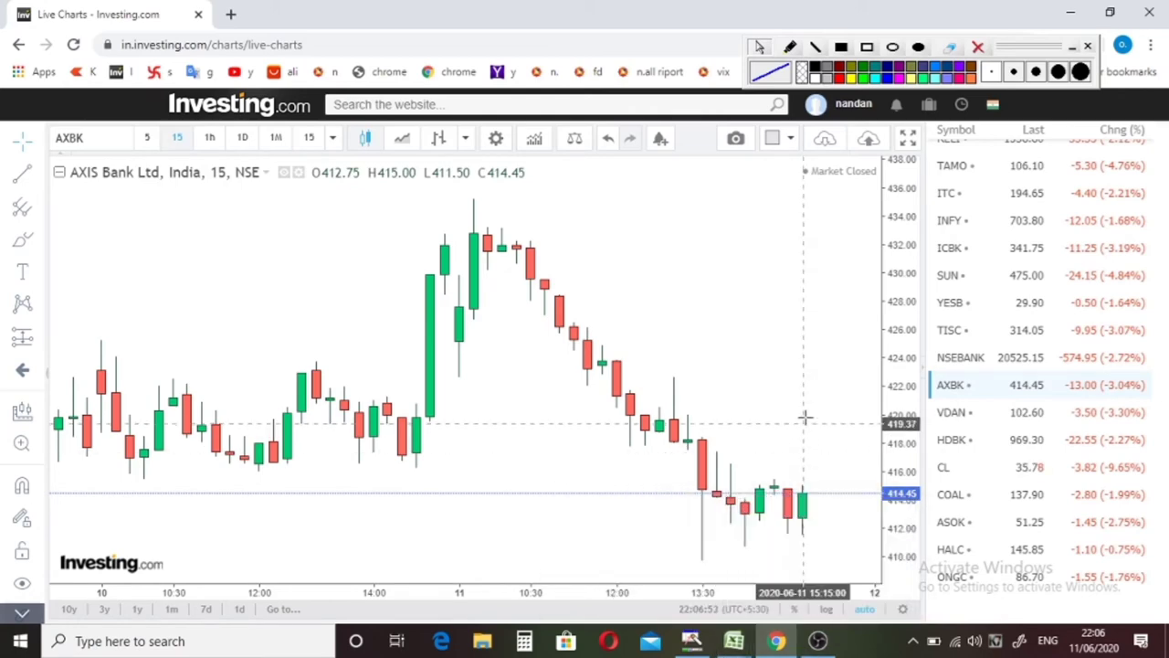
Draw blue horizontal level lines with short vertical movement marks above the latest candles, between about 418 and 422, using the annotation Line tool
left_click(821, 46)
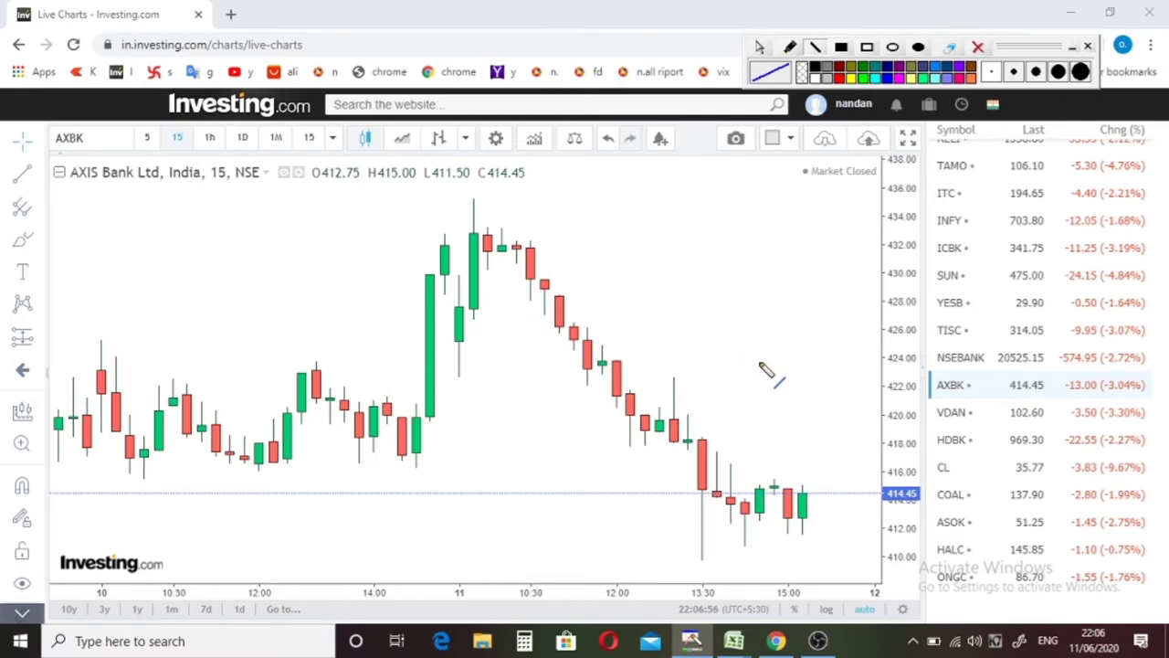
mouse_move(780, 431)
left_mouse_down()
mouse_move(863, 434)
mouse_move(839, 431)
left_mouse_up()
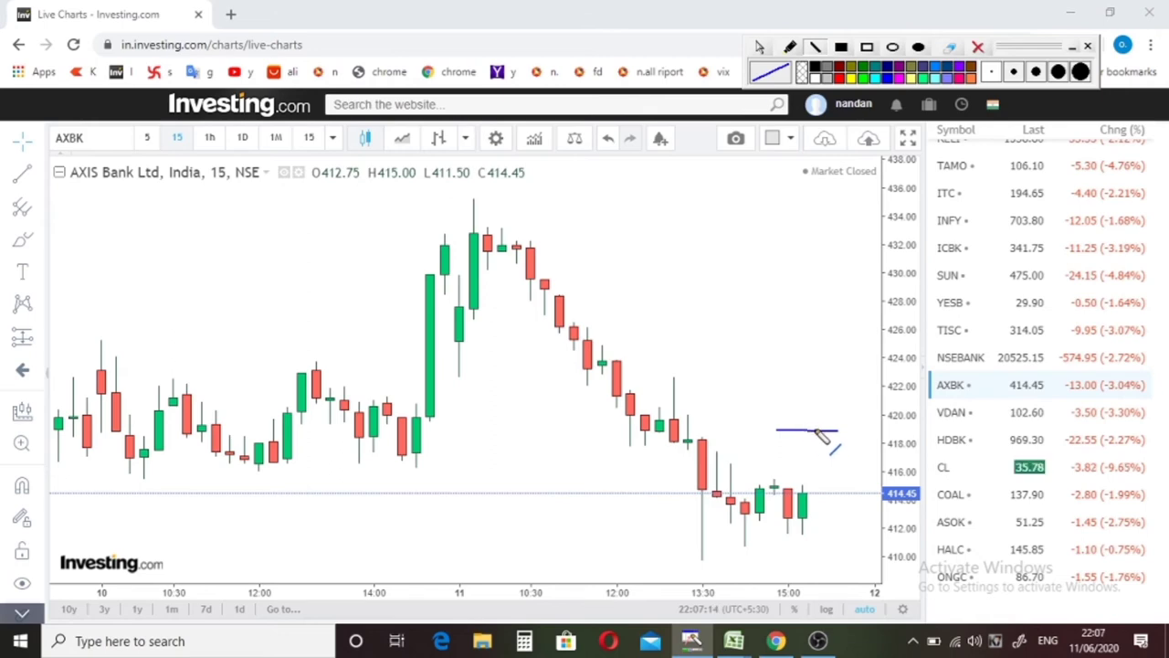
left_click_drag(809, 429, 809, 391)
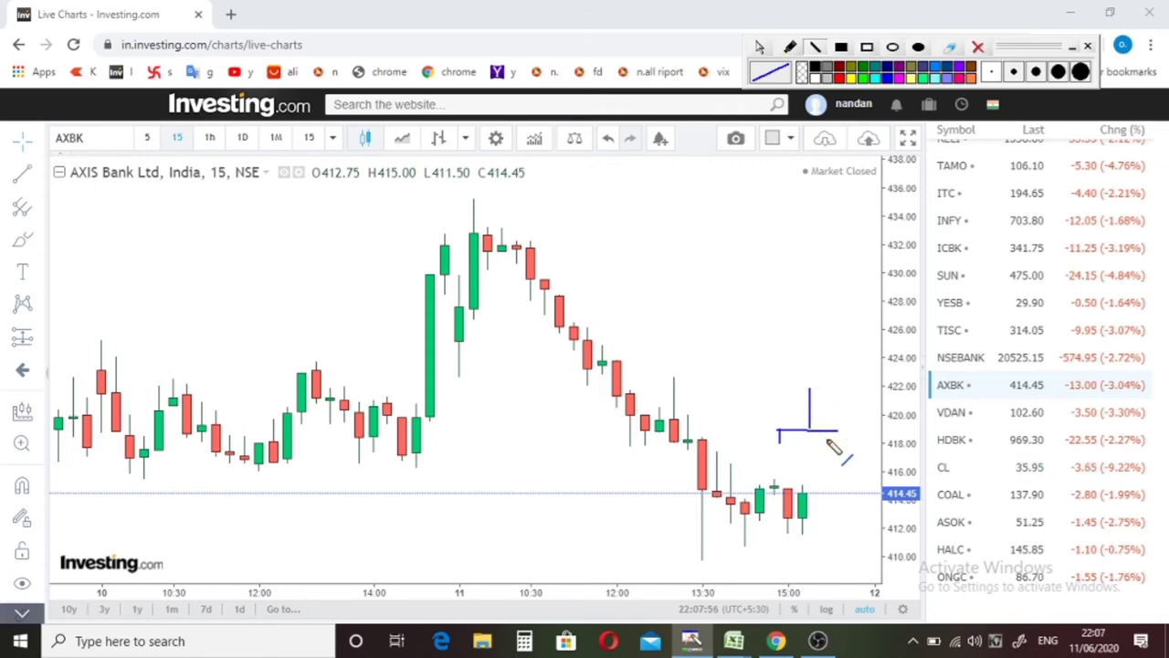
mouse_move(826, 441)
left_mouse_down()
mouse_move(856, 441)
mouse_move(842, 464)
left_mouse_up()
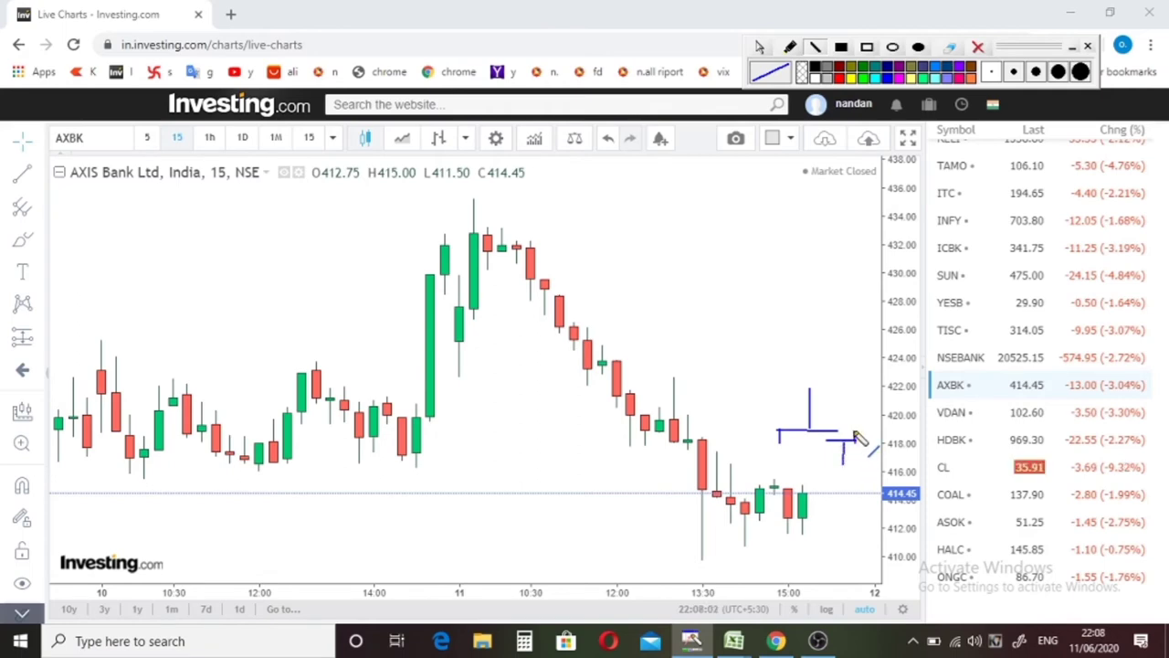
left_click_drag(854, 426, 853, 444)
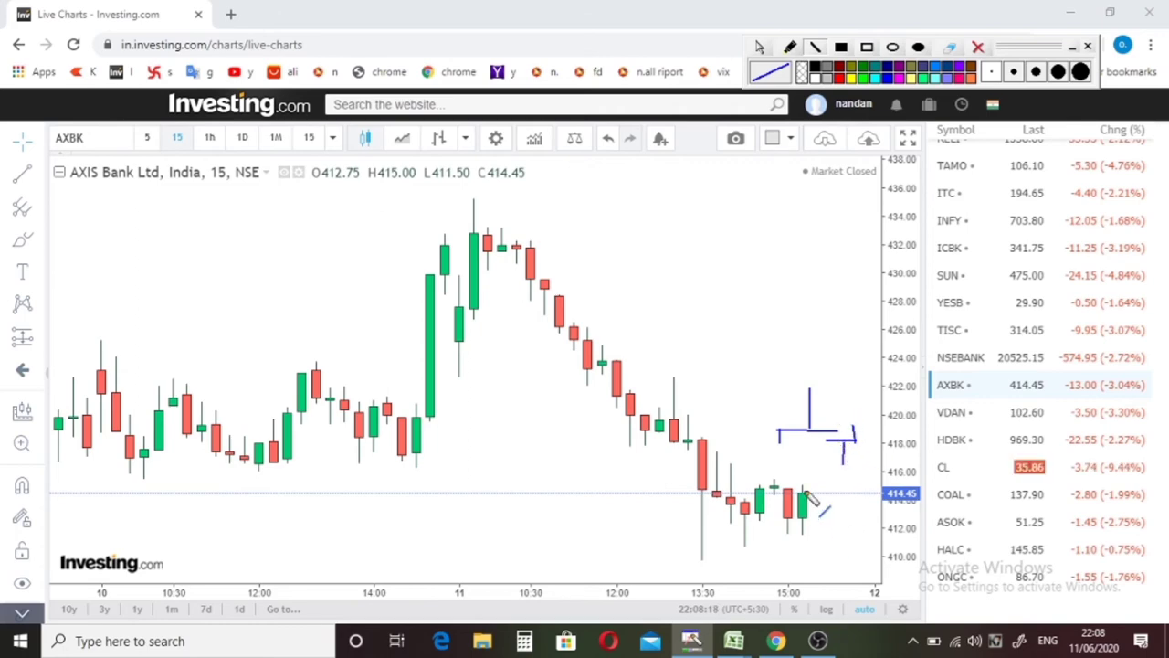
Draw two level lines with vertical marks near 413 around 12:00 on the chart, and clear all the annotations
left_click_drag(833, 520, 845, 509)
key("ctrl+z")
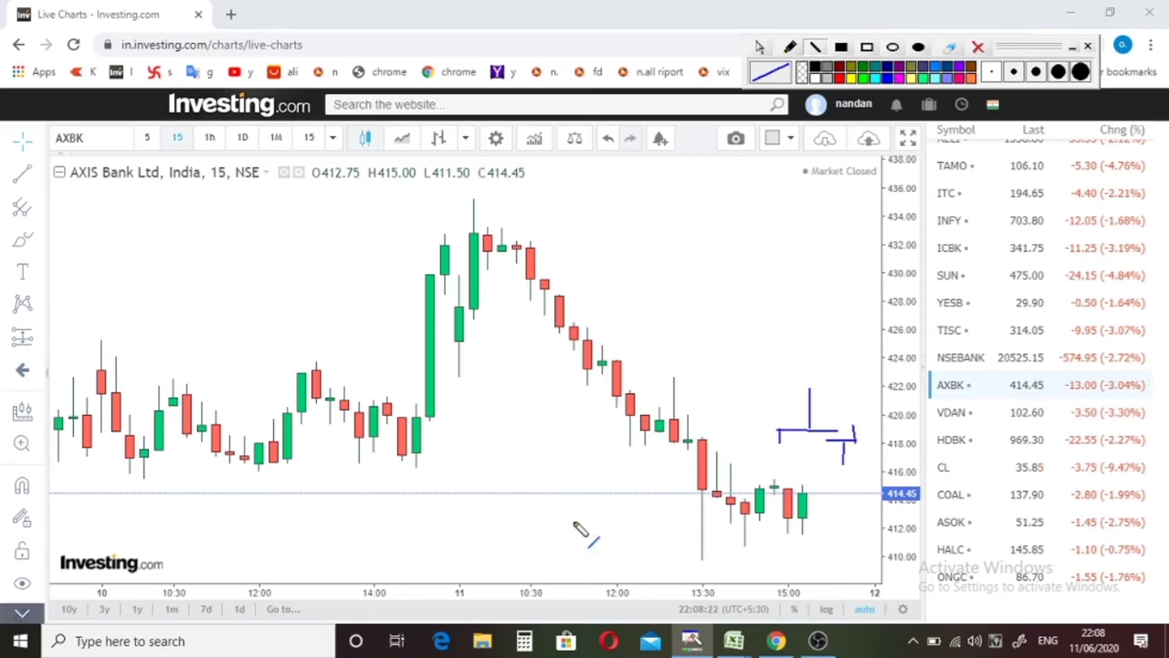
mouse_move(574, 523)
left_mouse_down()
mouse_move(652, 525)
mouse_move(603, 560)
left_mouse_up()
key("ctrl+z")
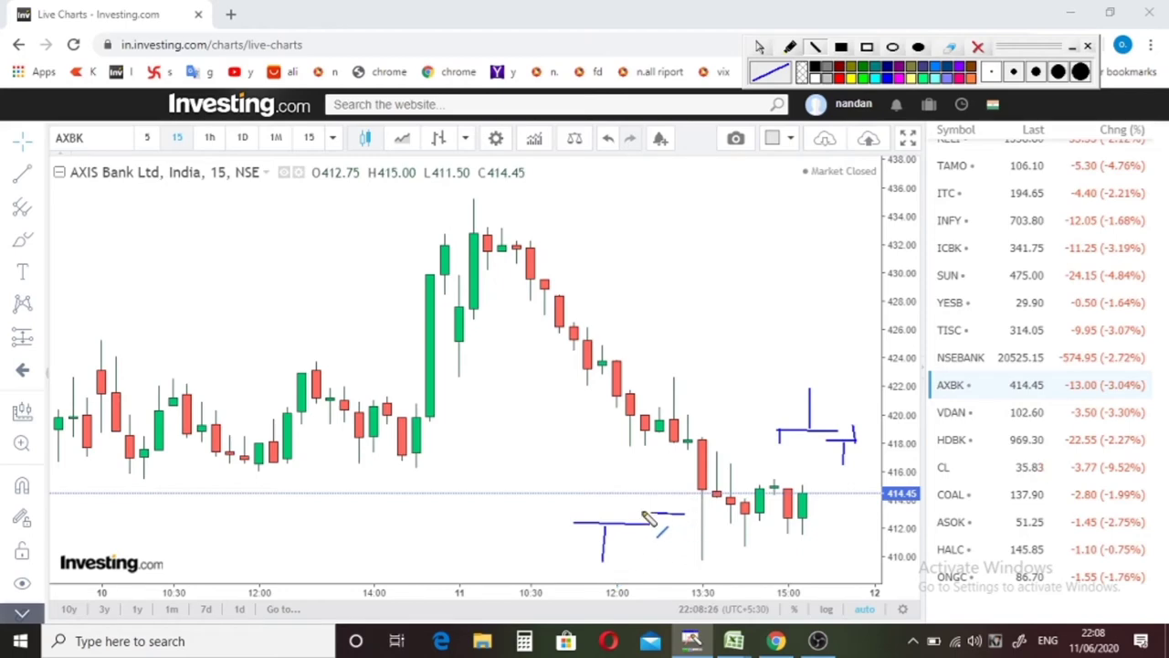
left_click_drag(642, 511, 682, 513)
left_click_drag(645, 500, 656, 478)
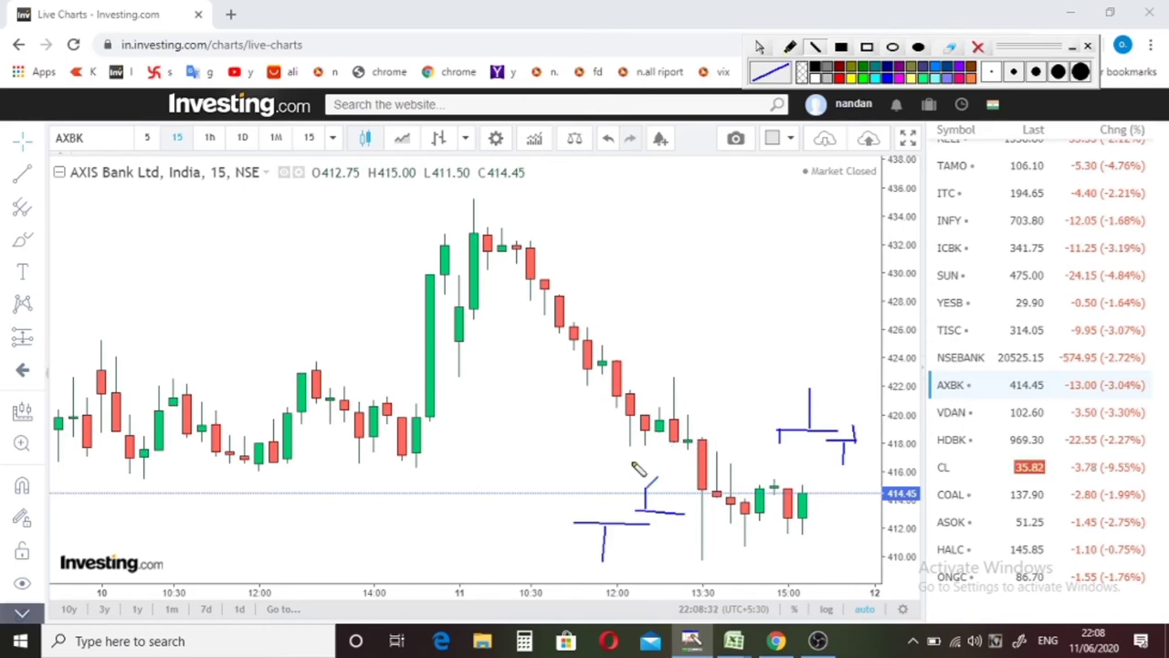
key("ctrl+z")
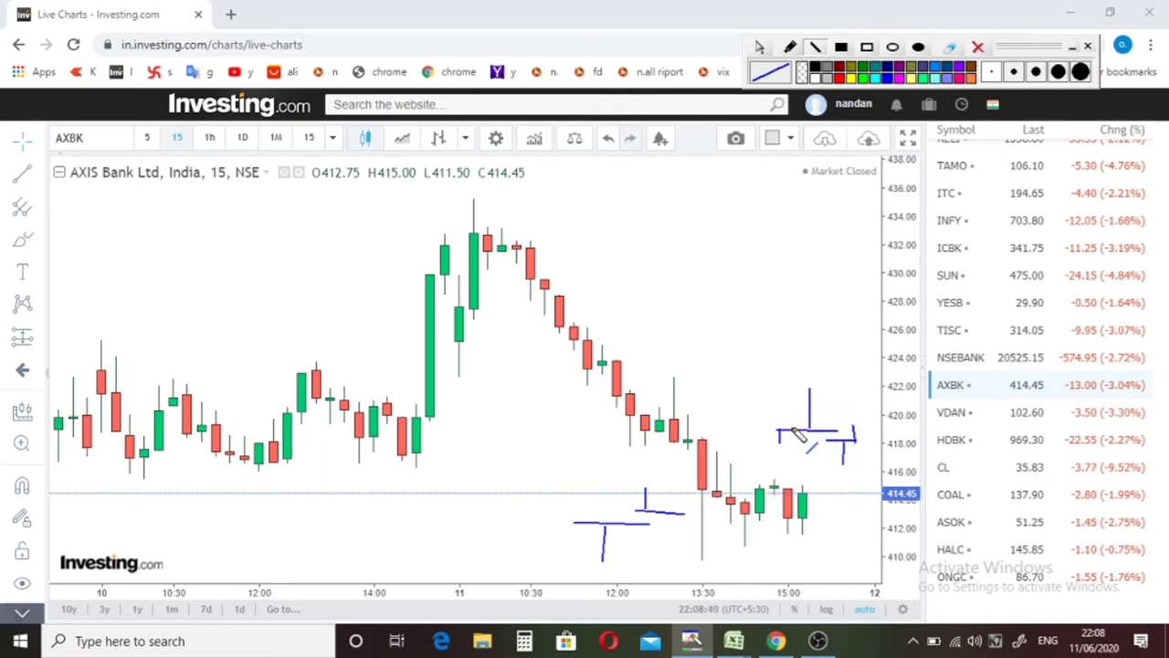
left_click(978, 47)
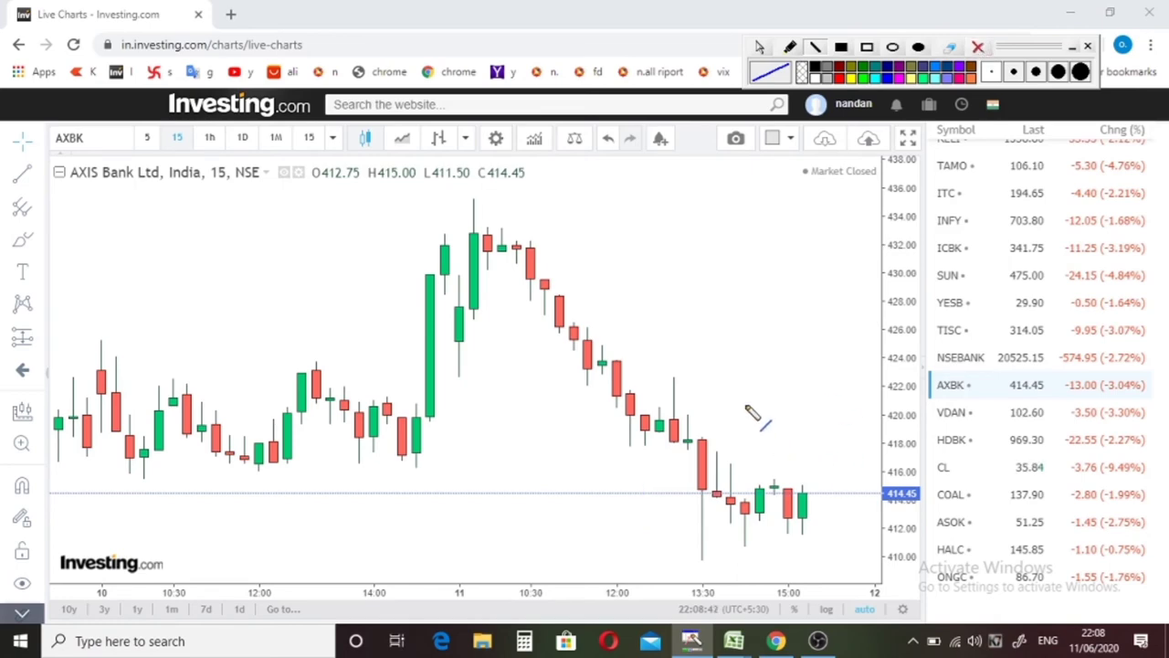
Draw stepped blue level lines between about 419 and 424 above the latest candles and a marked level line near 410 around 12:00
mouse_move(746, 406)
left_mouse_down()
mouse_move(814, 405)
mouse_move(773, 381)
mouse_move(773, 365)
mouse_move(793, 426)
left_mouse_up()
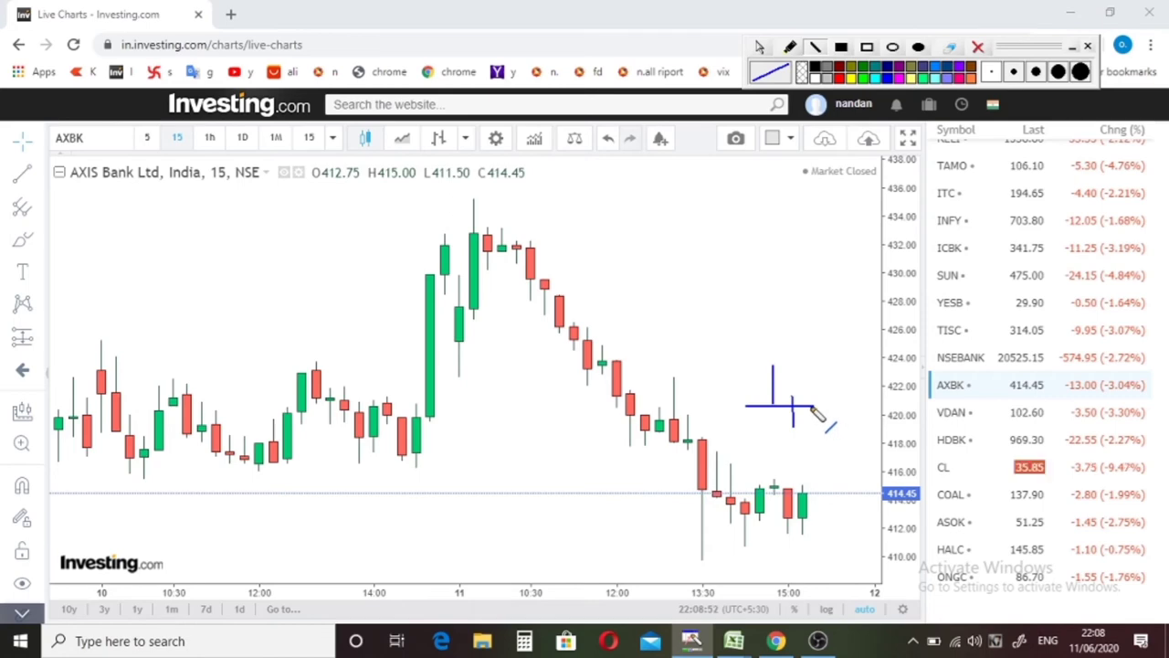
left_click_drag(813, 407, 823, 408)
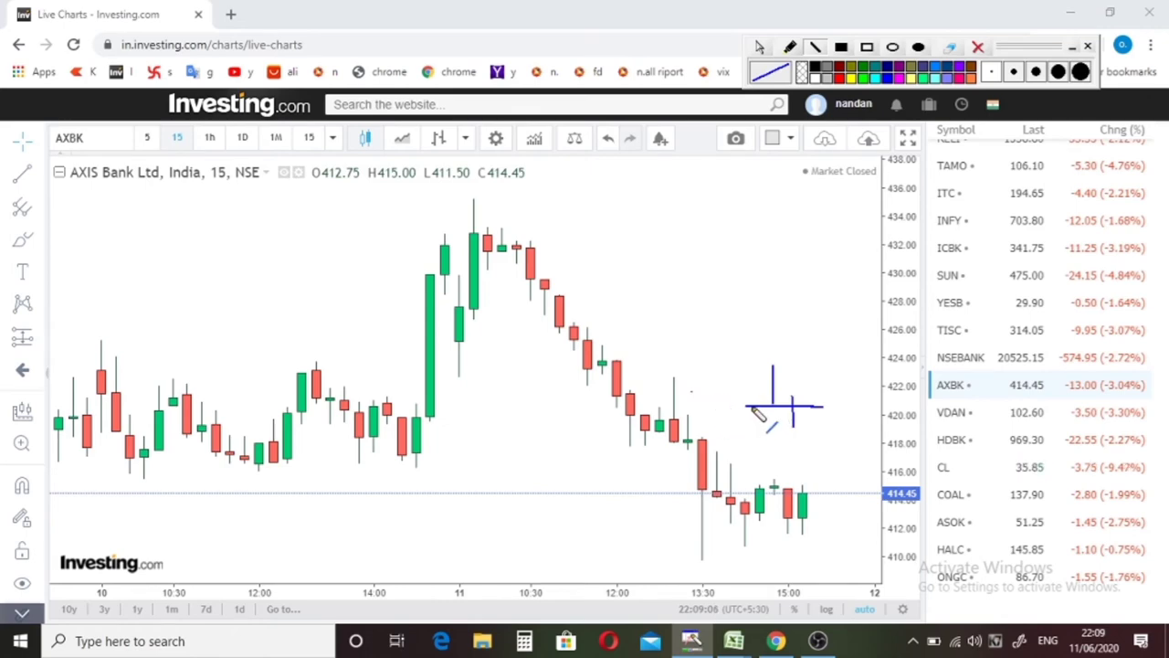
left_click_drag(751, 407, 752, 428)
left_click_drag(692, 399, 709, 398)
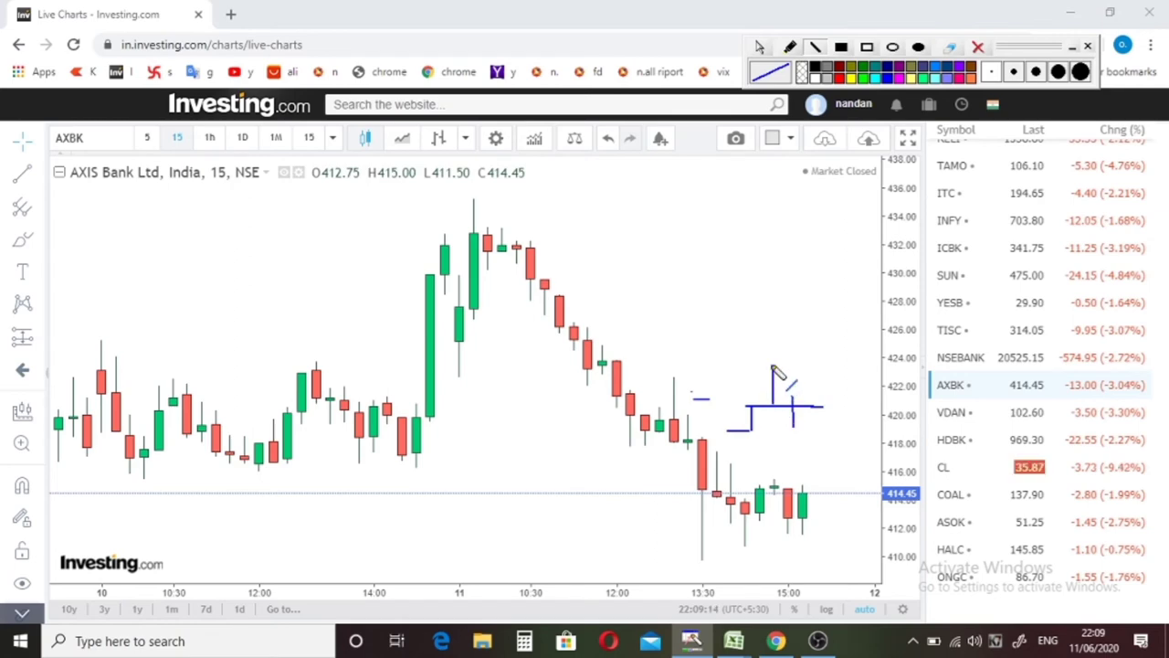
left_click_drag(772, 365, 804, 365)
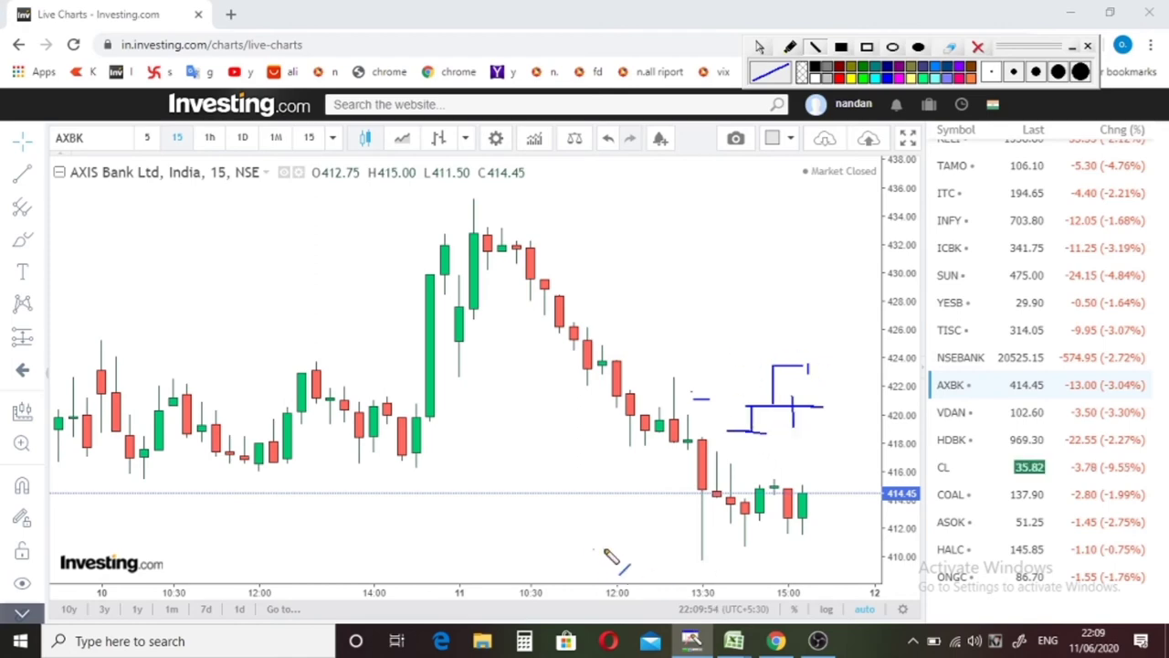
left_click_drag(594, 550, 636, 551)
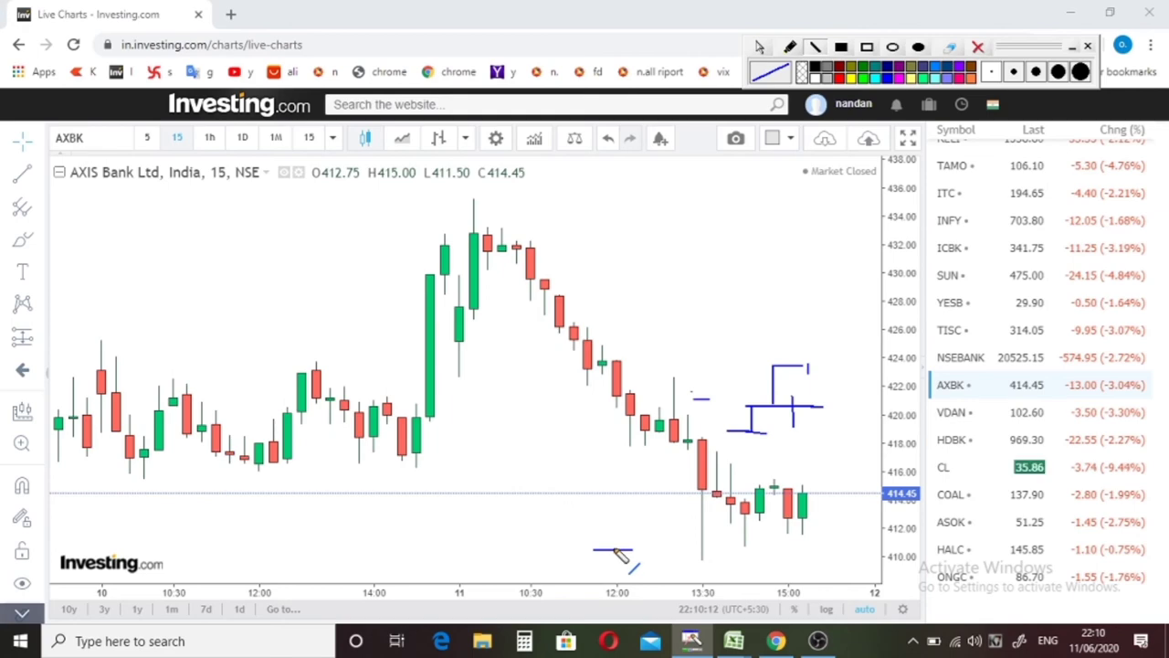
mouse_move(612, 551)
left_mouse_down()
mouse_move(613, 571)
mouse_move(626, 554)
left_mouse_up()
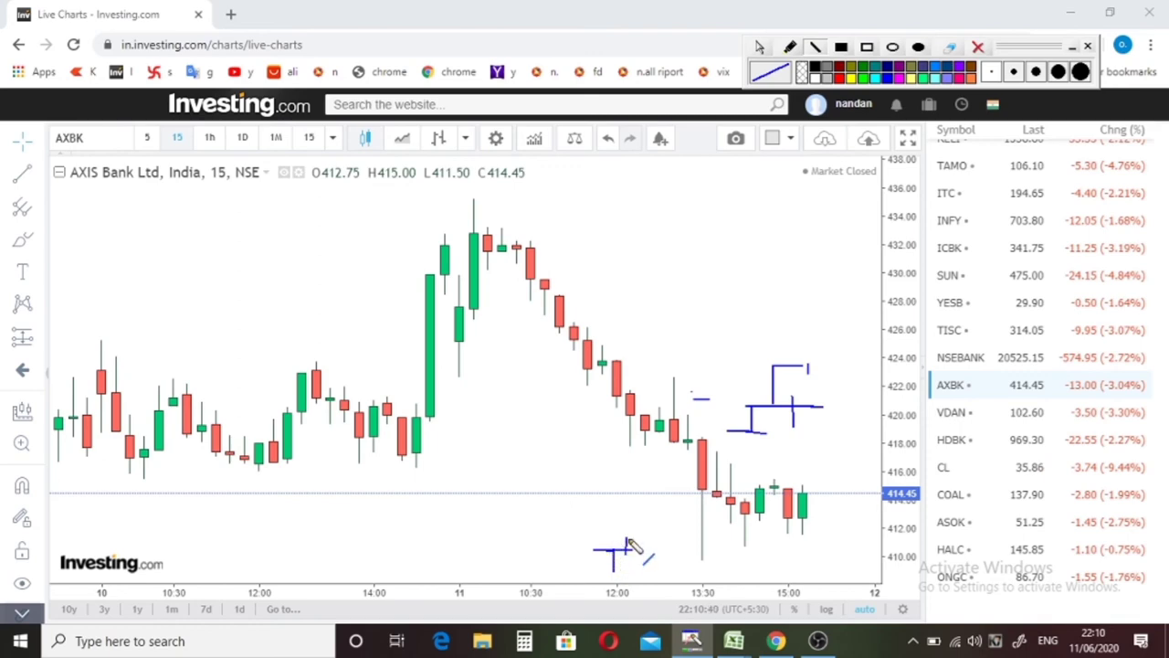
Return to the FII DII DEIY workbook, glance at the AXIS Bank chart in Chrome again, and review the day 7 columns on Sheet4 in Excel
key("alt+Tab")
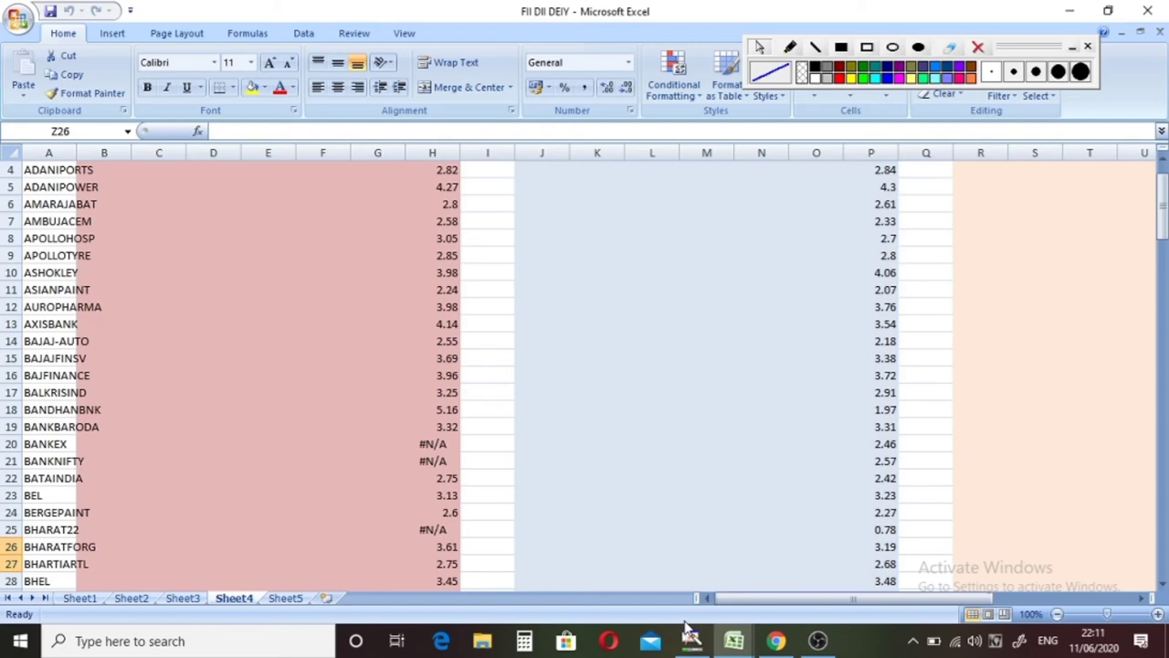
key("alt+Tab")
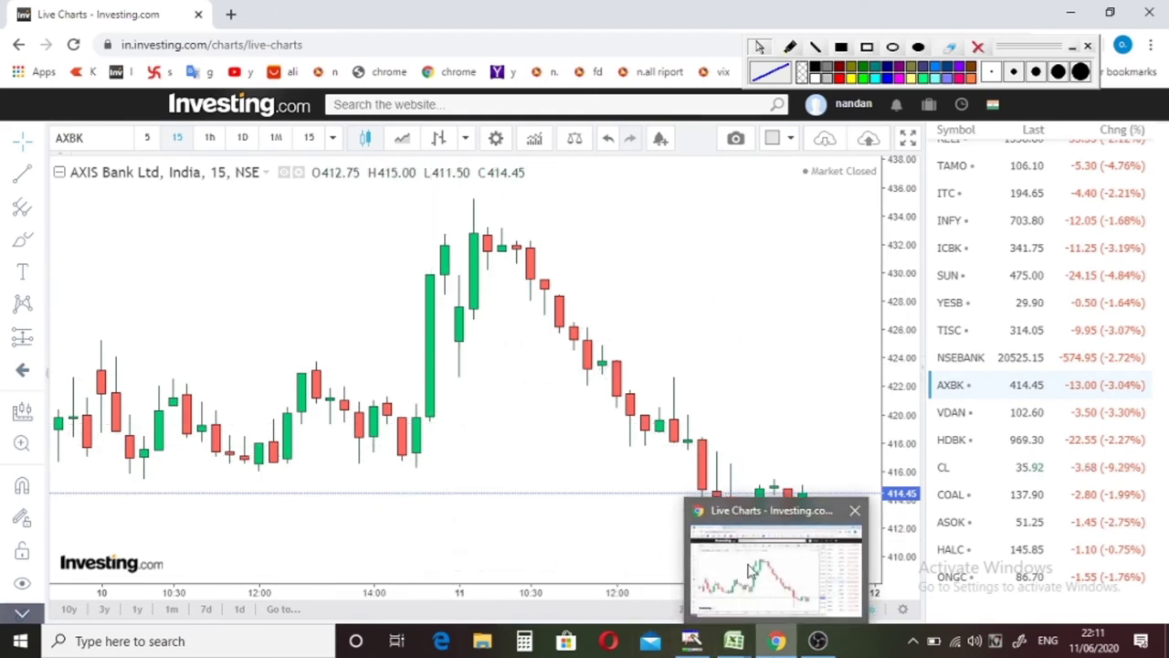
left_click(747, 563)
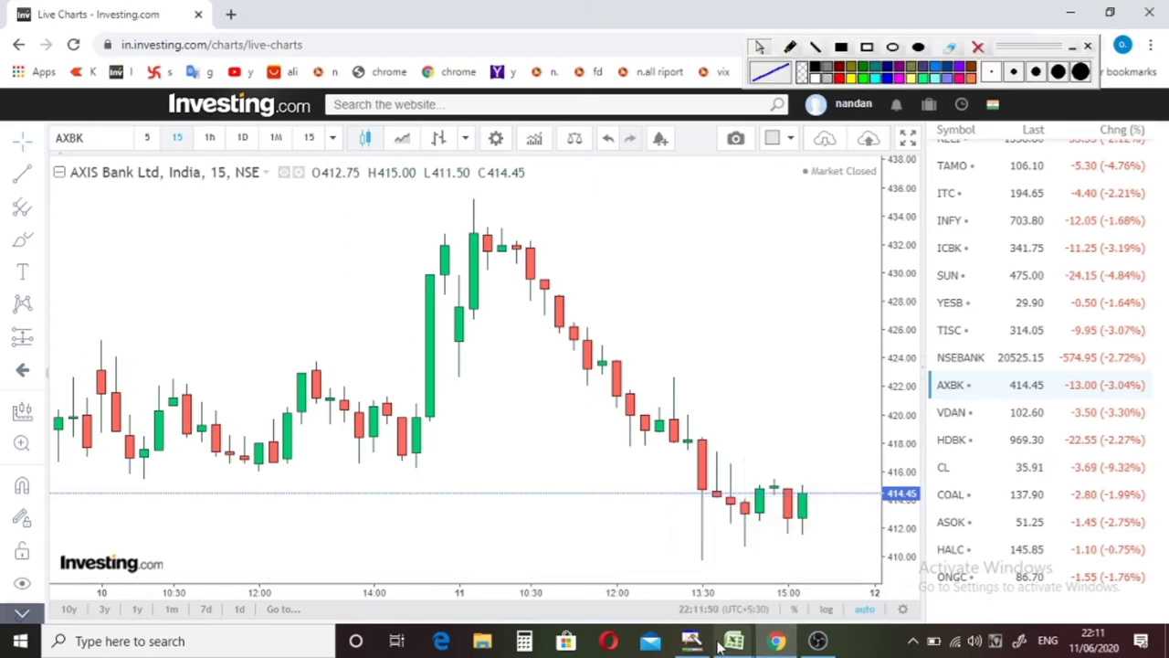
mouse_move(733, 640)
left_click(765, 564)
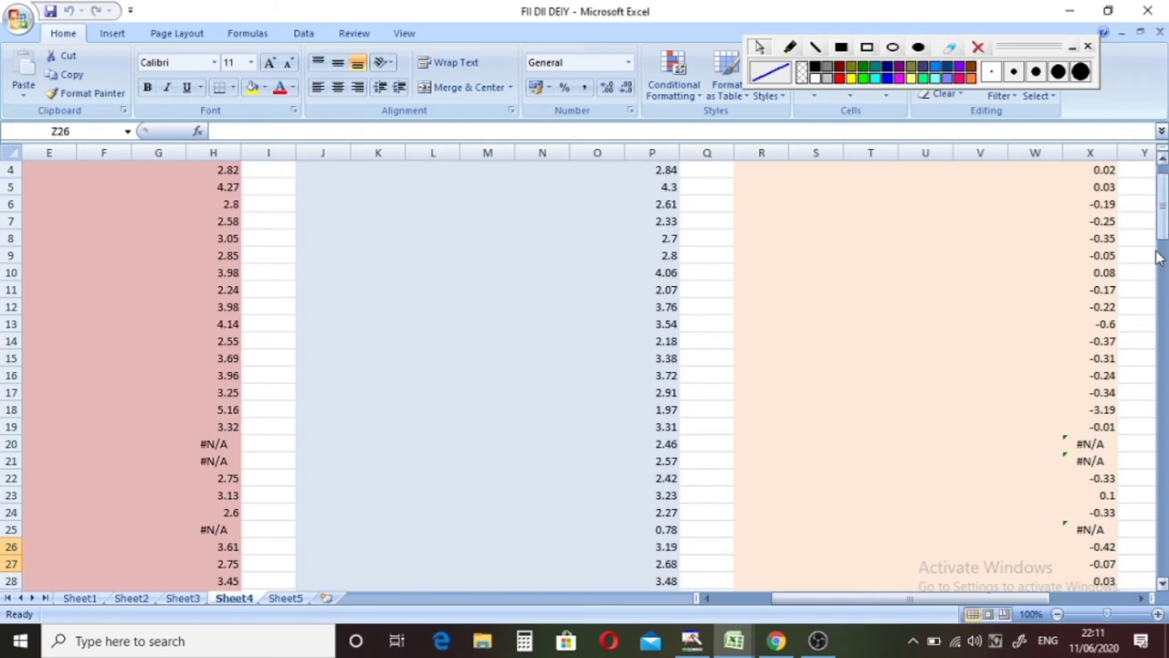
scroll(1157, 257, "up", 1)
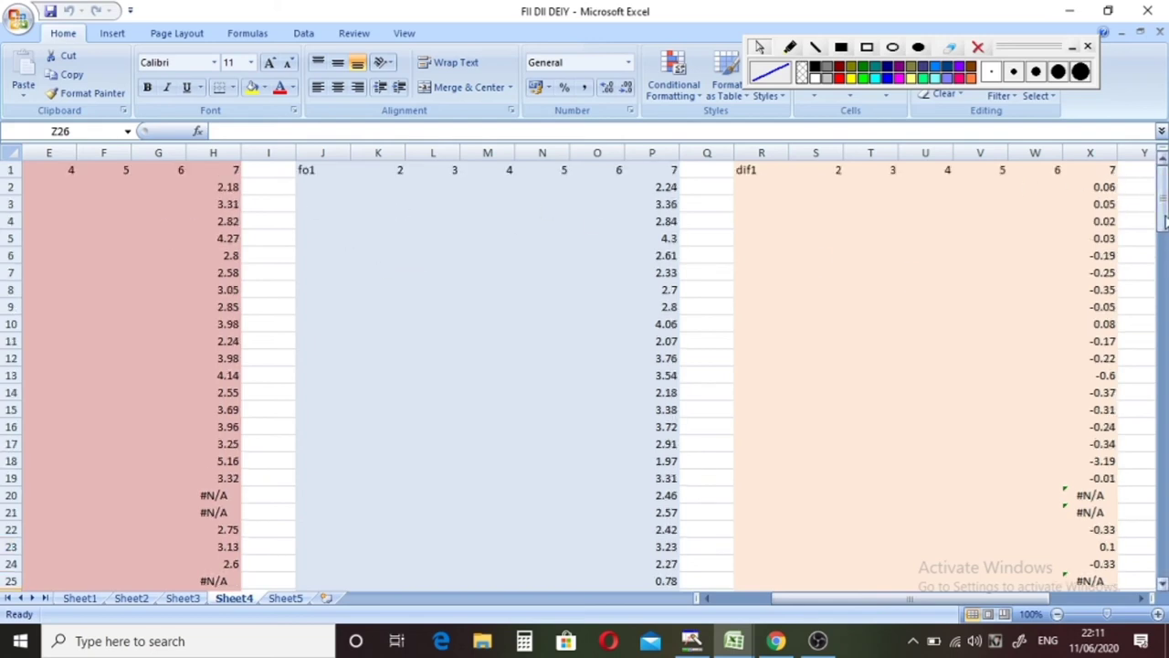
Glance at the AXIS Bank chart in Chrome and return to Sheet4 of the FII DII DEIY workbook in Excel
left_click_drag(1164, 222, 1164, 218)
mouse_move(817, 639)
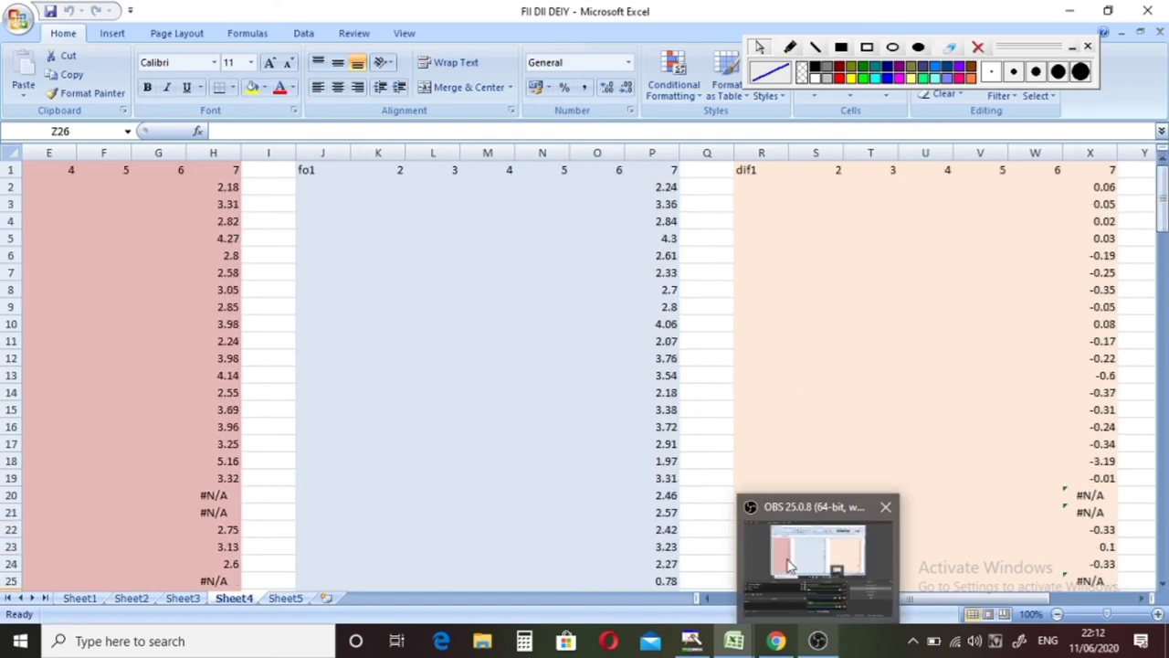
mouse_move(775, 639)
left_click(776, 567)
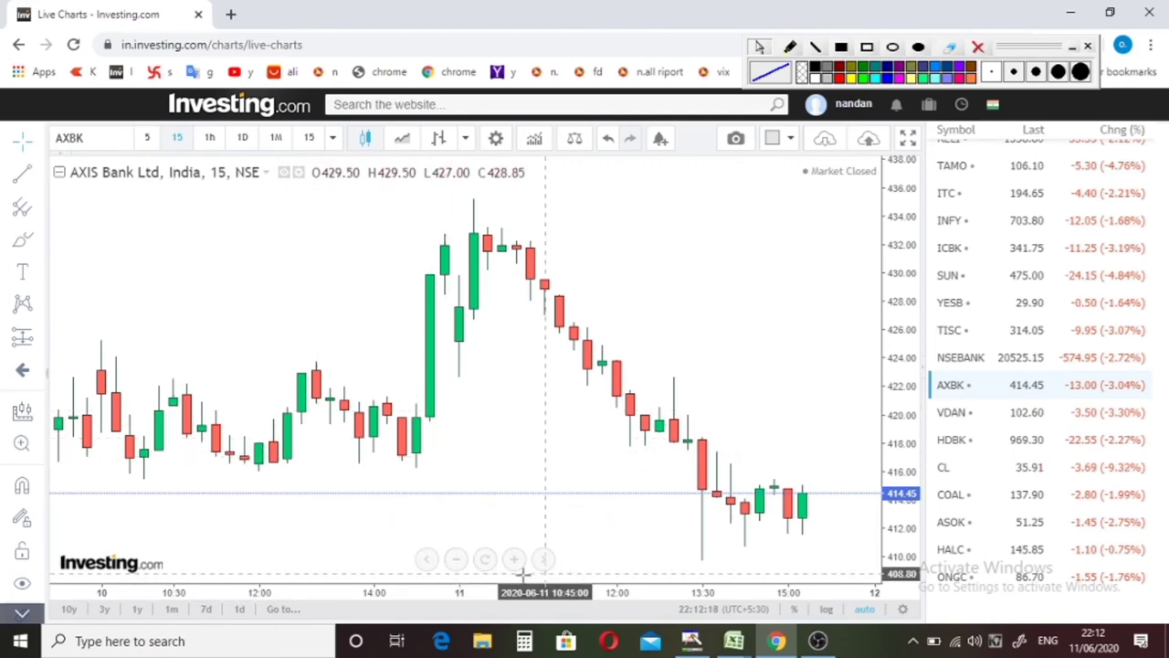
mouse_move(733, 640)
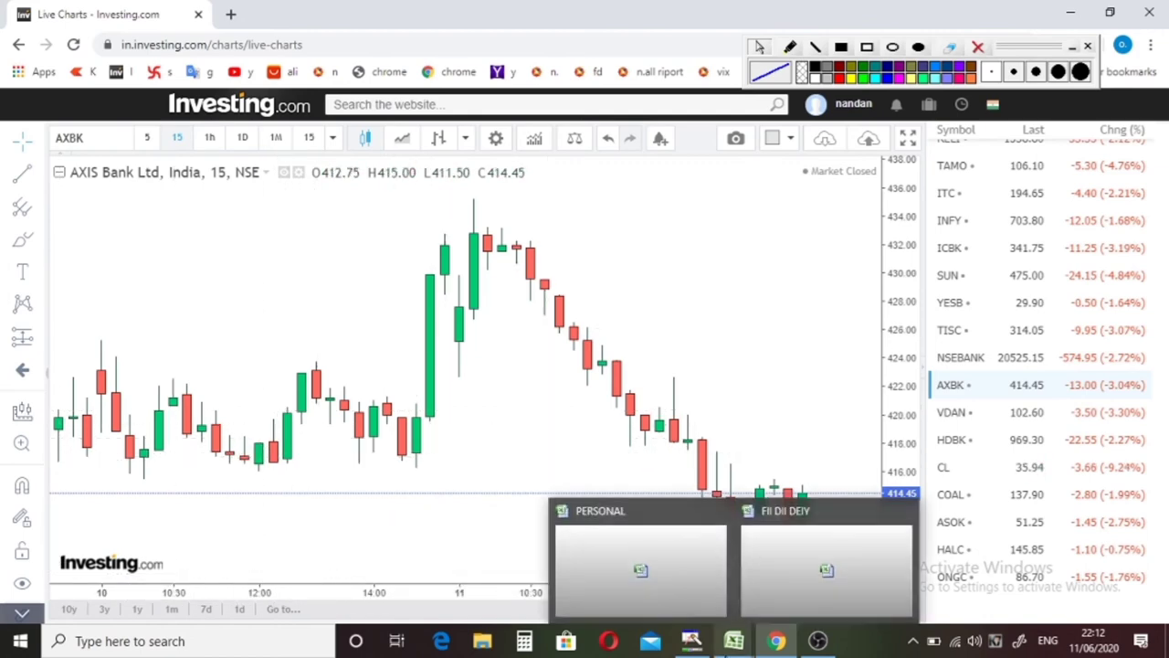
left_click(803, 557)
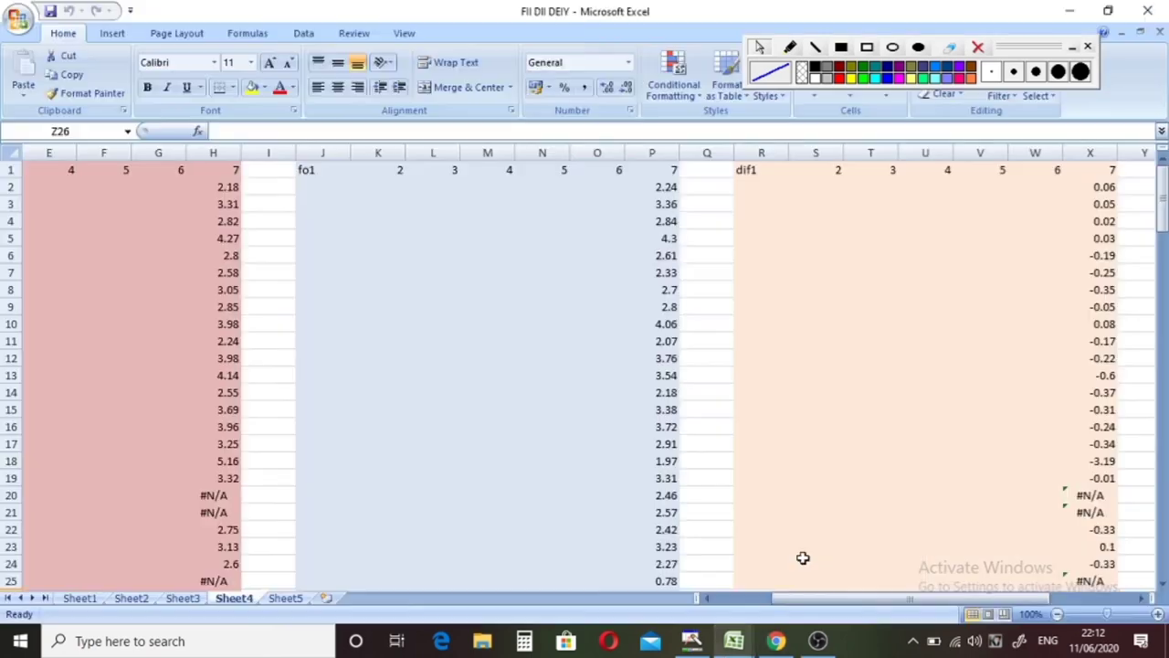
Examine the day 7 differences in column X, comparing the eq and fo values in H6 and P6 and highlighting X6:X14
left_click_drag(1107, 188, 1106, 548)
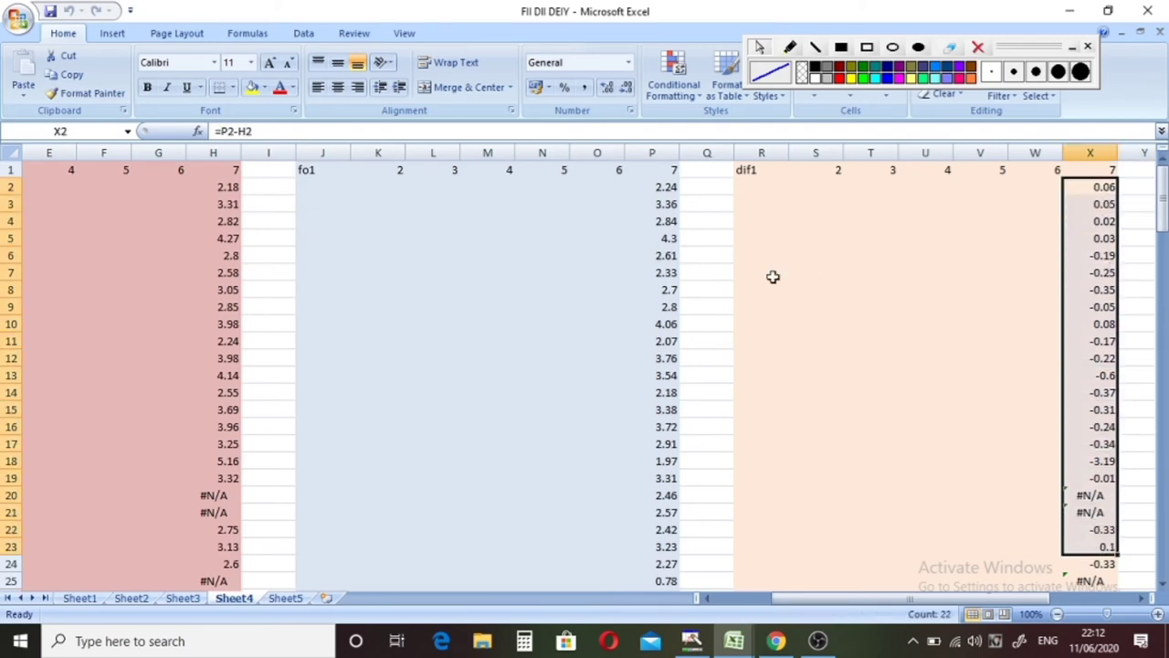
left_click(228, 254)
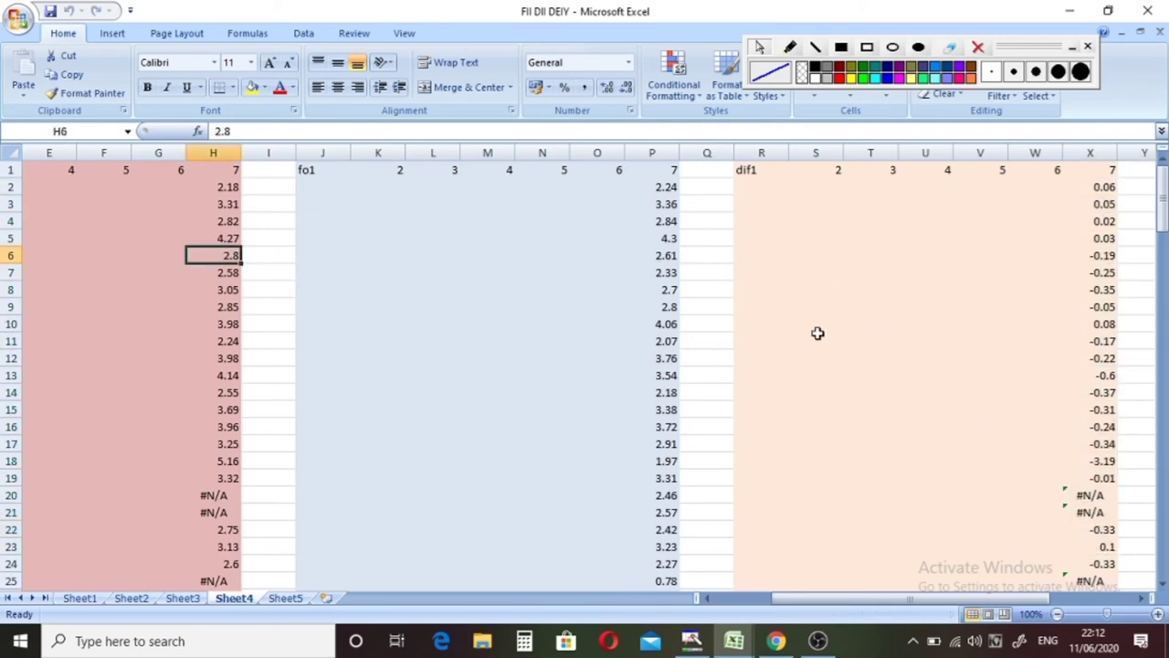
left_click(656, 259)
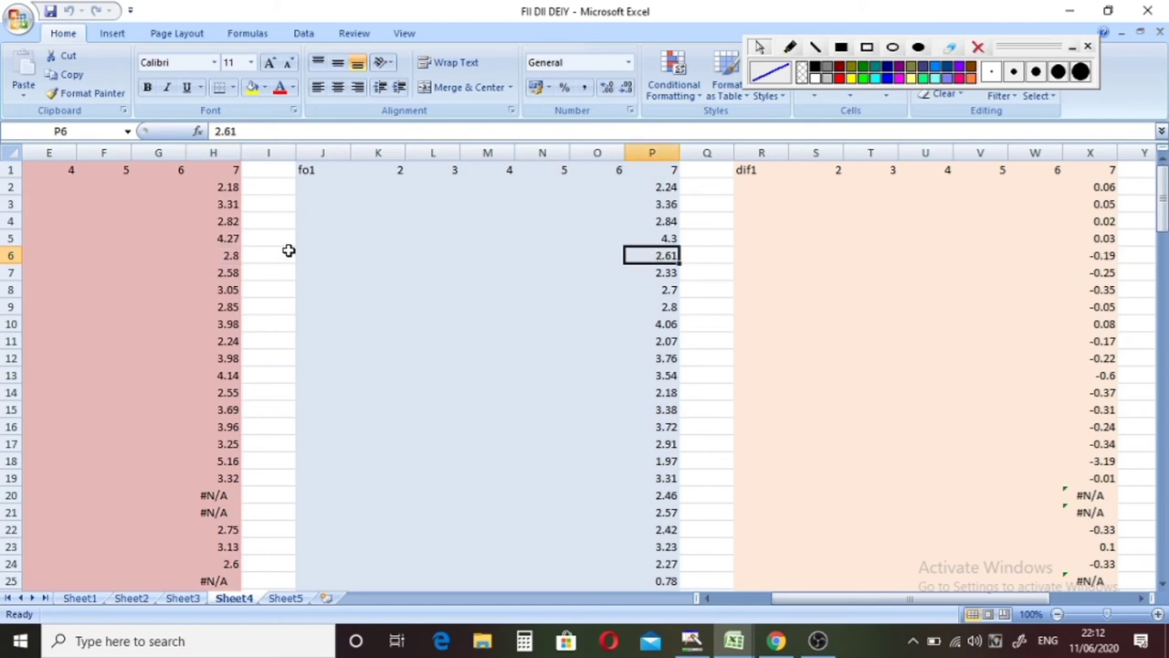
left_click(236, 254)
left_click(657, 259)
left_click(207, 256)
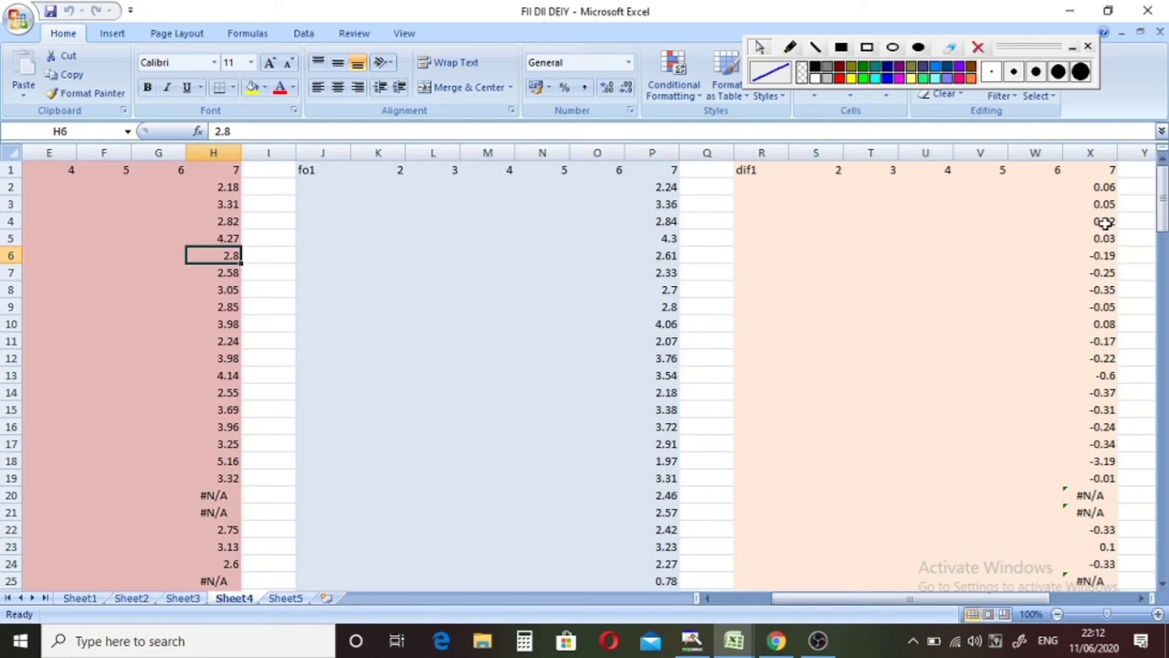
left_click_drag(1103, 222, 1096, 395)
Locate the day 7 difference in X122 and check which stock in column A it belongs to
left_click_drag(1162, 226, 1162, 294)
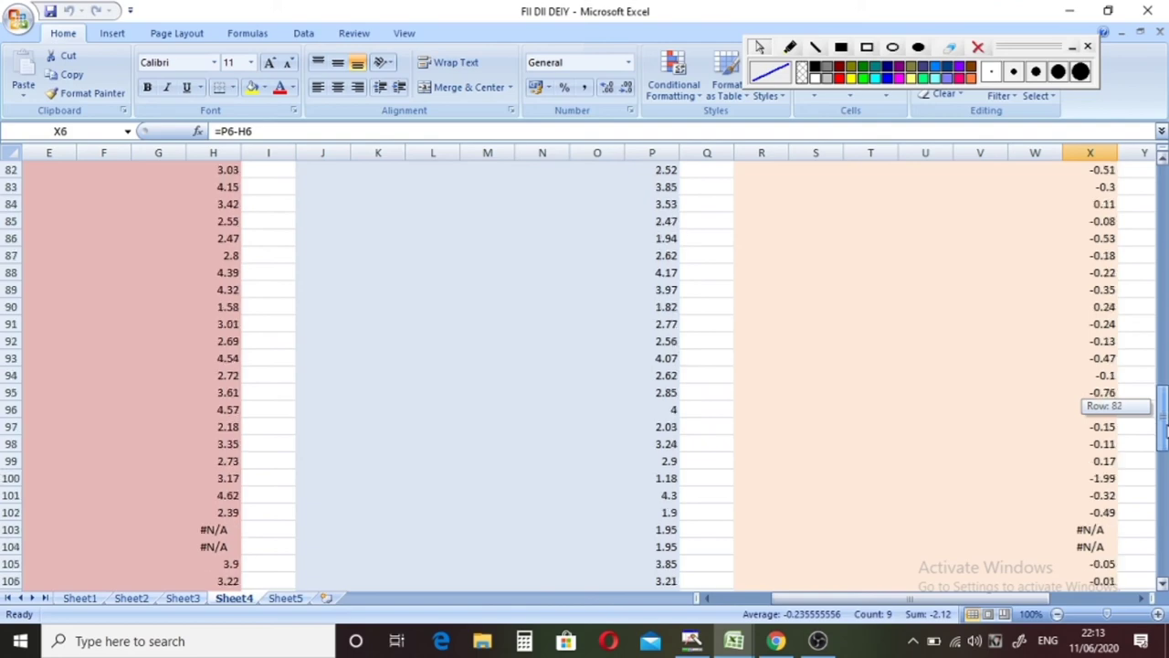
left_click_drag(1163, 527, 1164, 533)
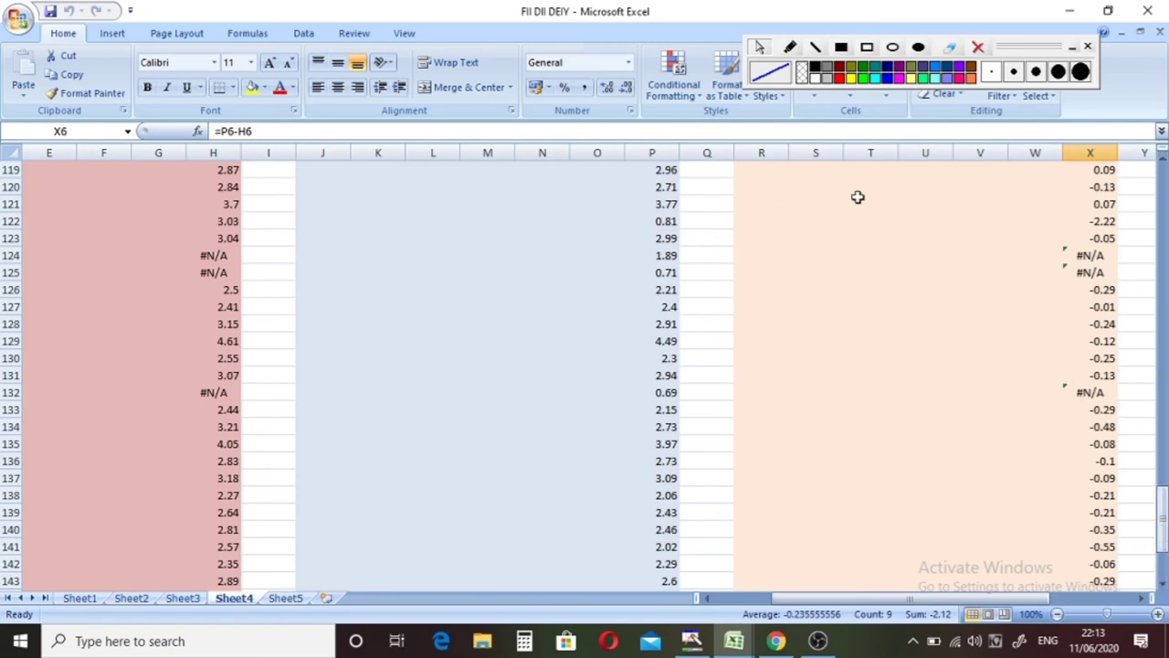
left_click(1096, 221)
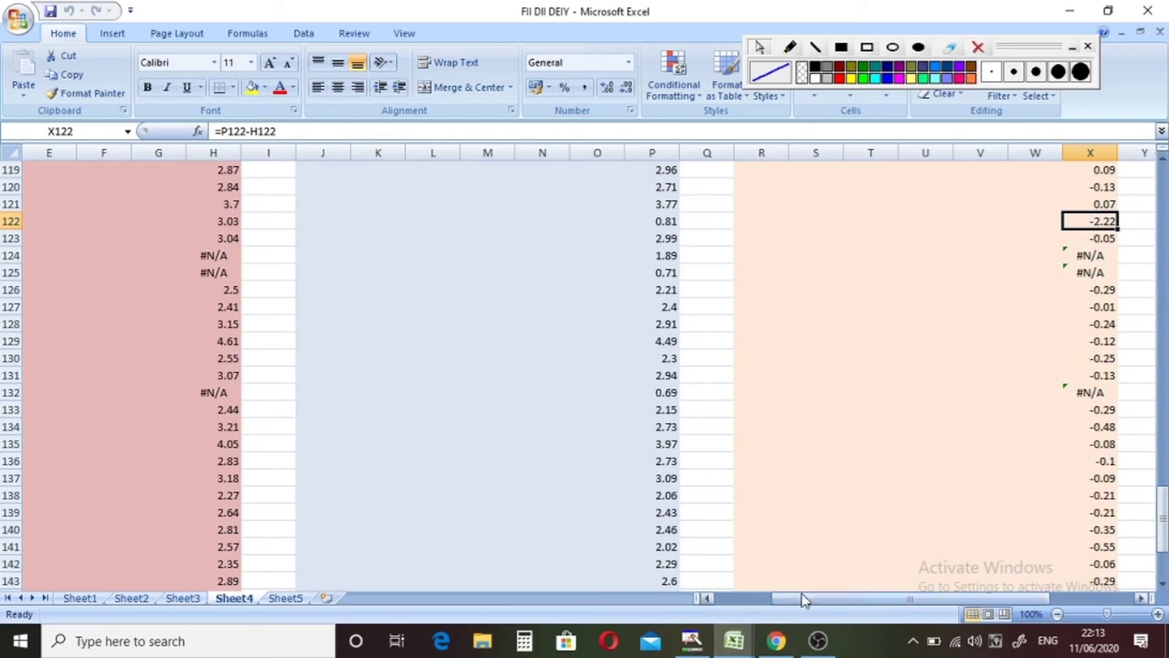
left_click_drag(799, 601, 699, 606)
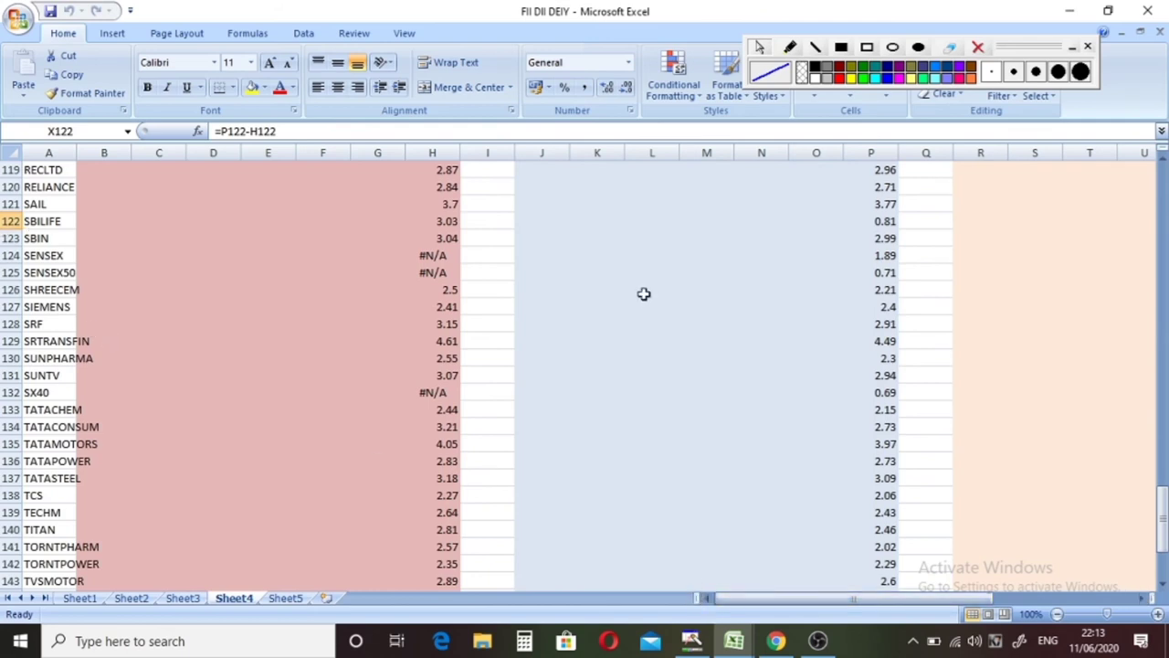
left_click_drag(735, 601, 874, 618)
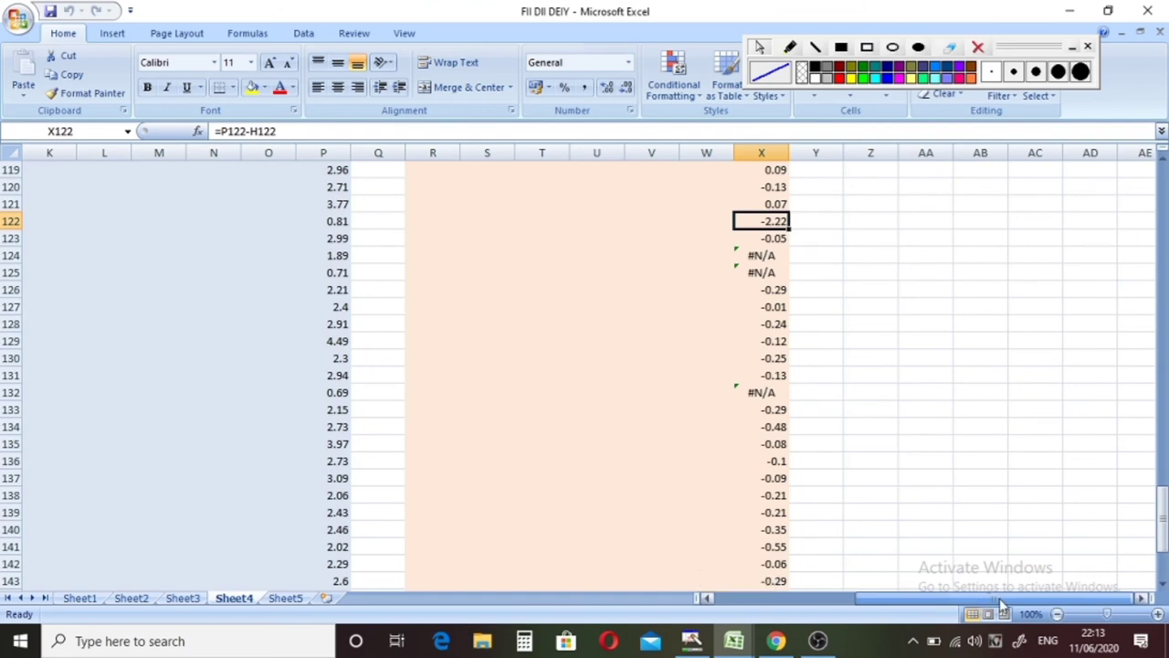
Highlight the day 6 and day 5 dif columns, W and V, and compare them with the day 7 differences in X122 and X123
left_click(706, 153)
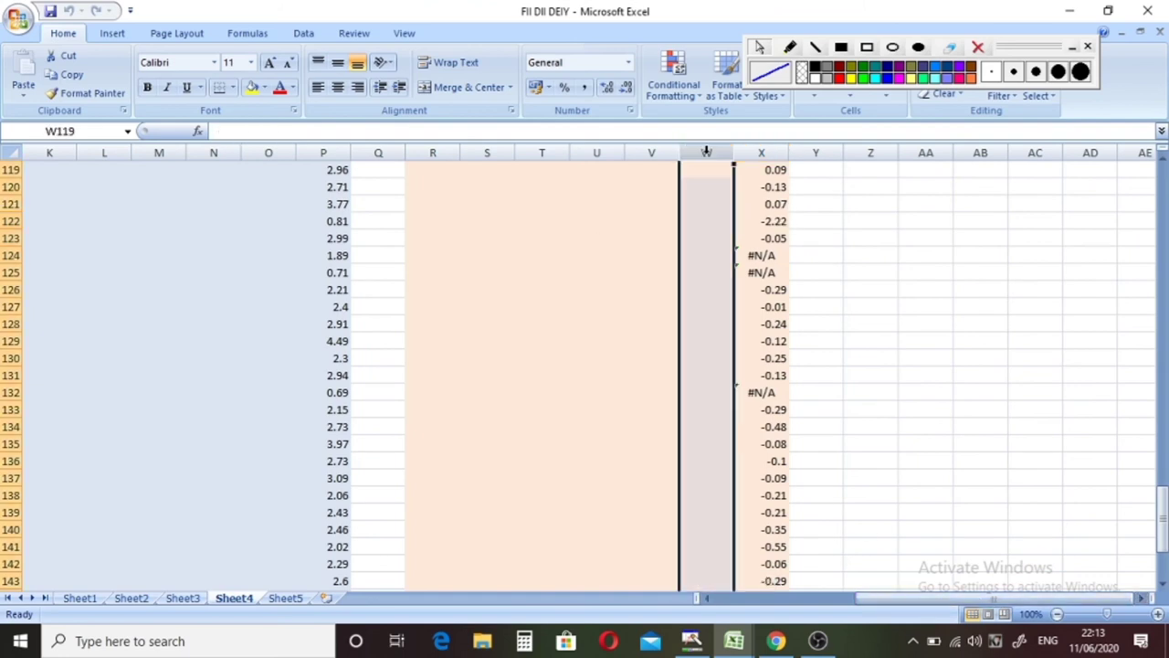
left_click(647, 152)
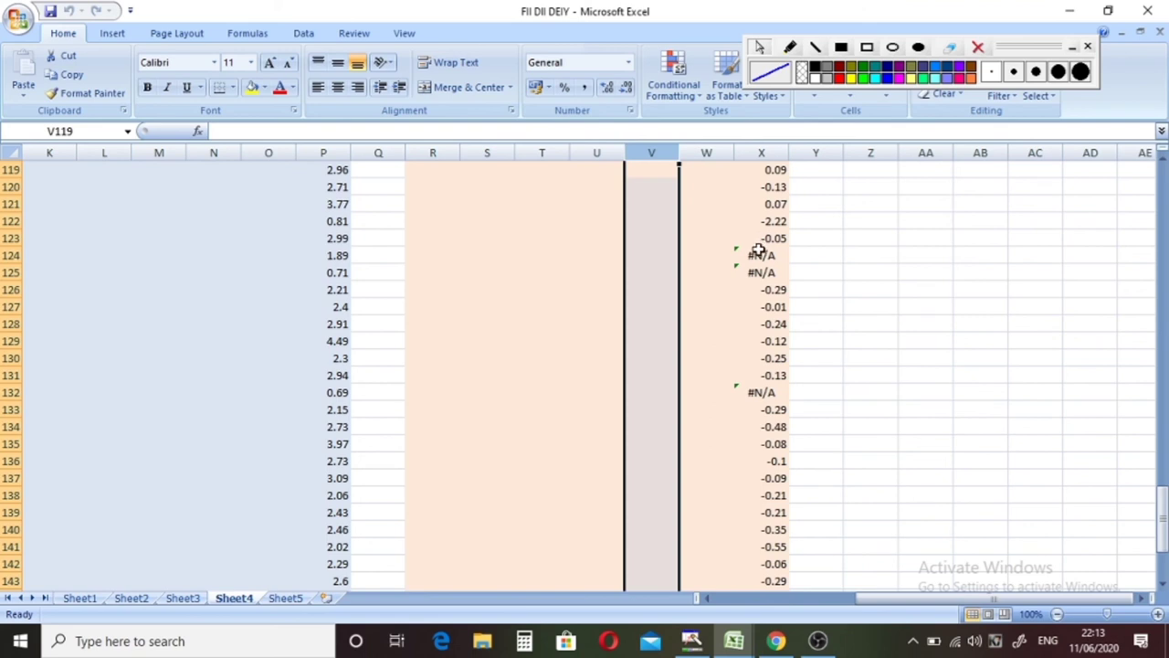
left_click(756, 222)
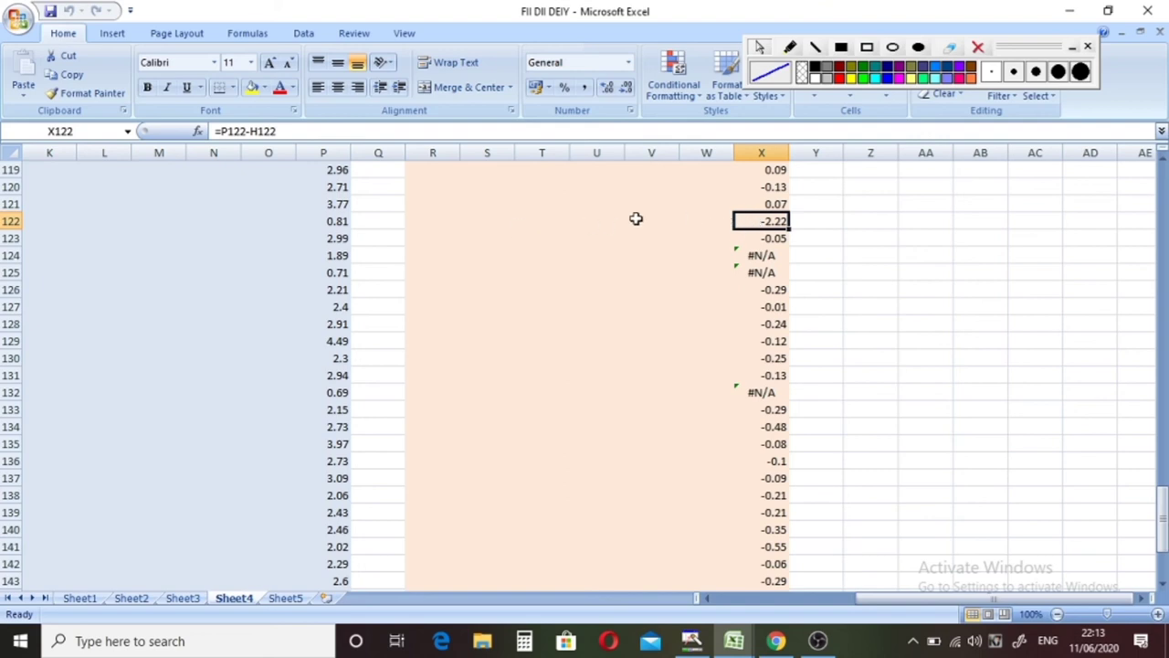
left_click(706, 153)
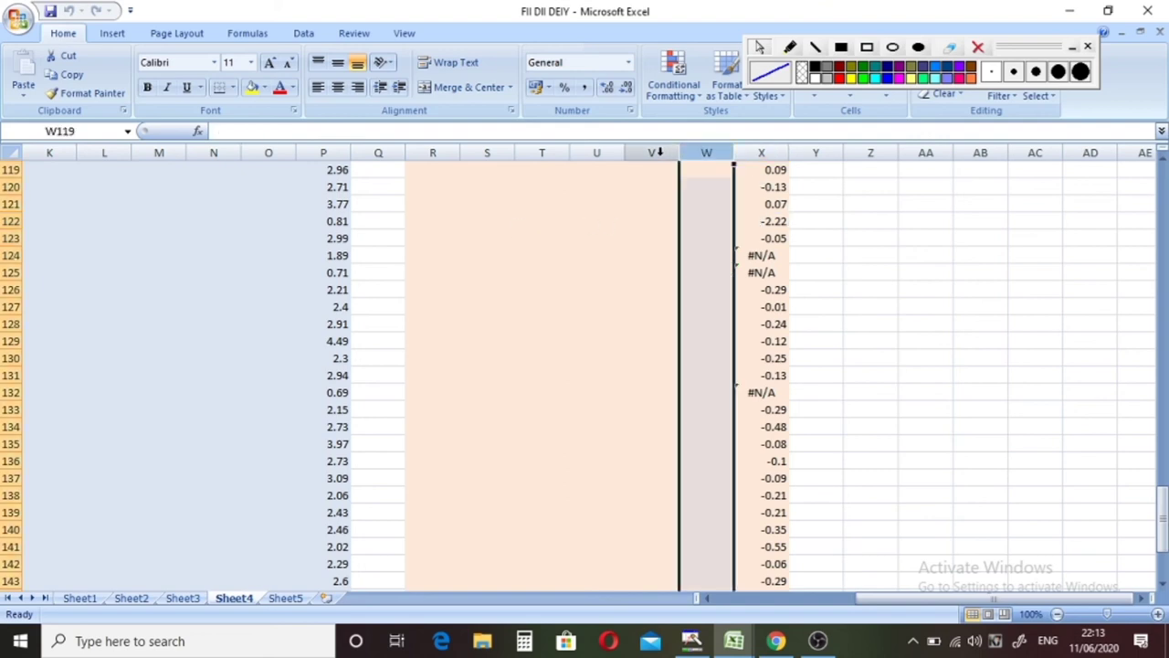
left_click(654, 152)
left_click(759, 240)
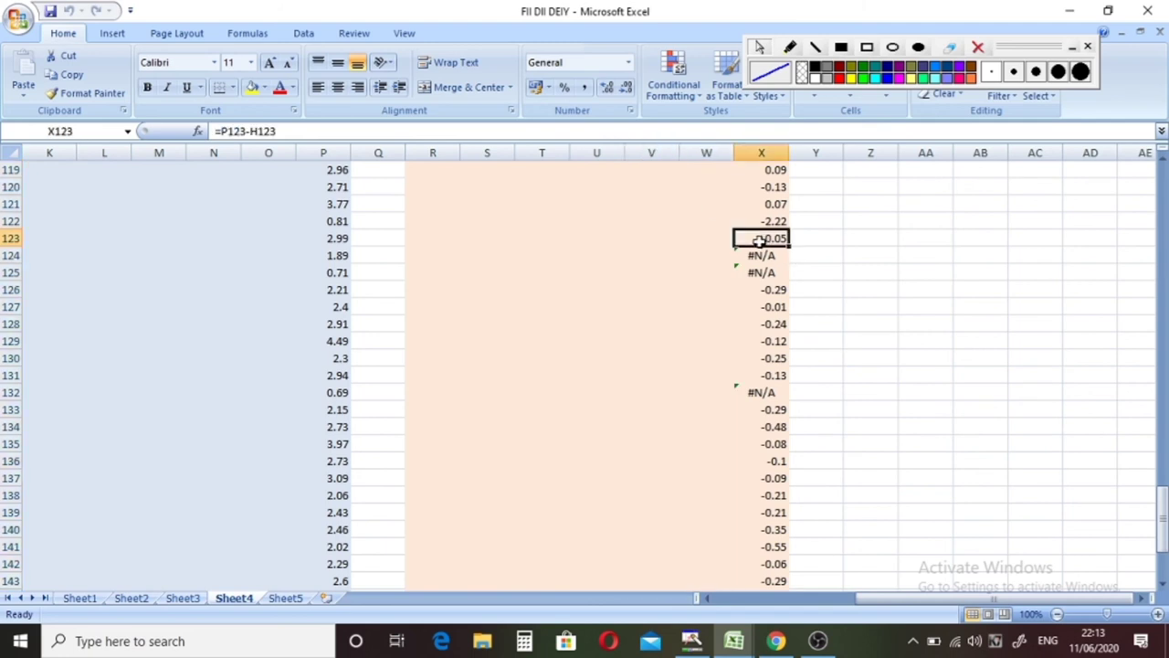
Go through the SBILIFE dif cells X122, W122 and V122 repeatedly to compare days 7, 6 and 5
left_click(760, 222)
left_click(720, 222)
left_click(674, 222)
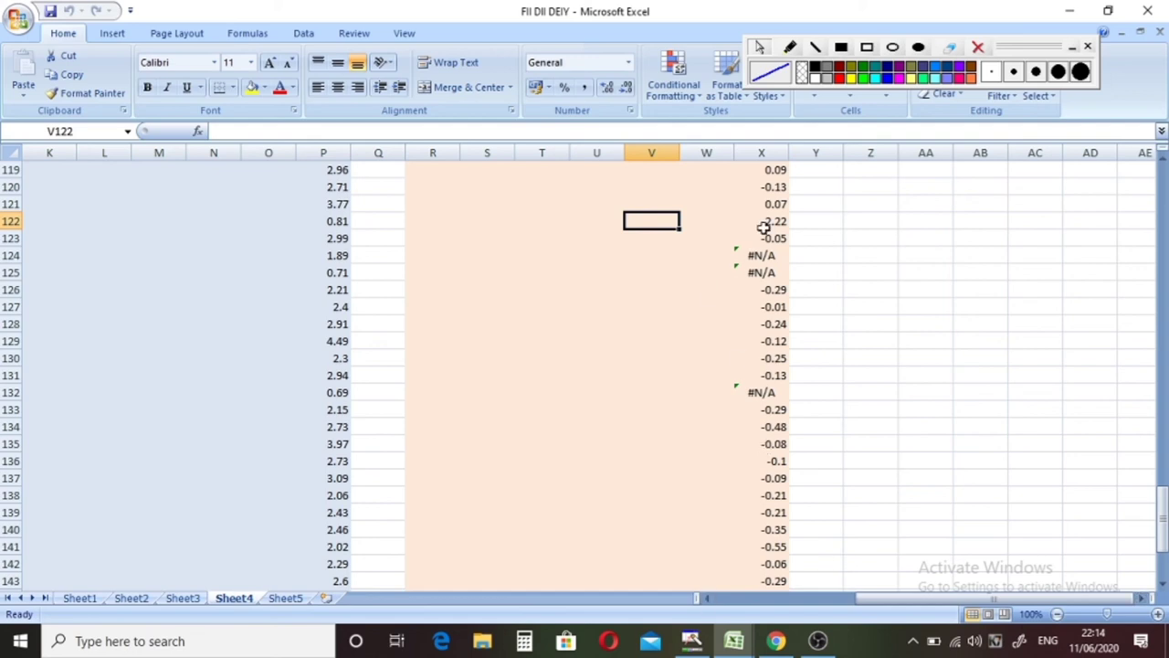
left_click(721, 219)
left_click(668, 220)
left_click(765, 222)
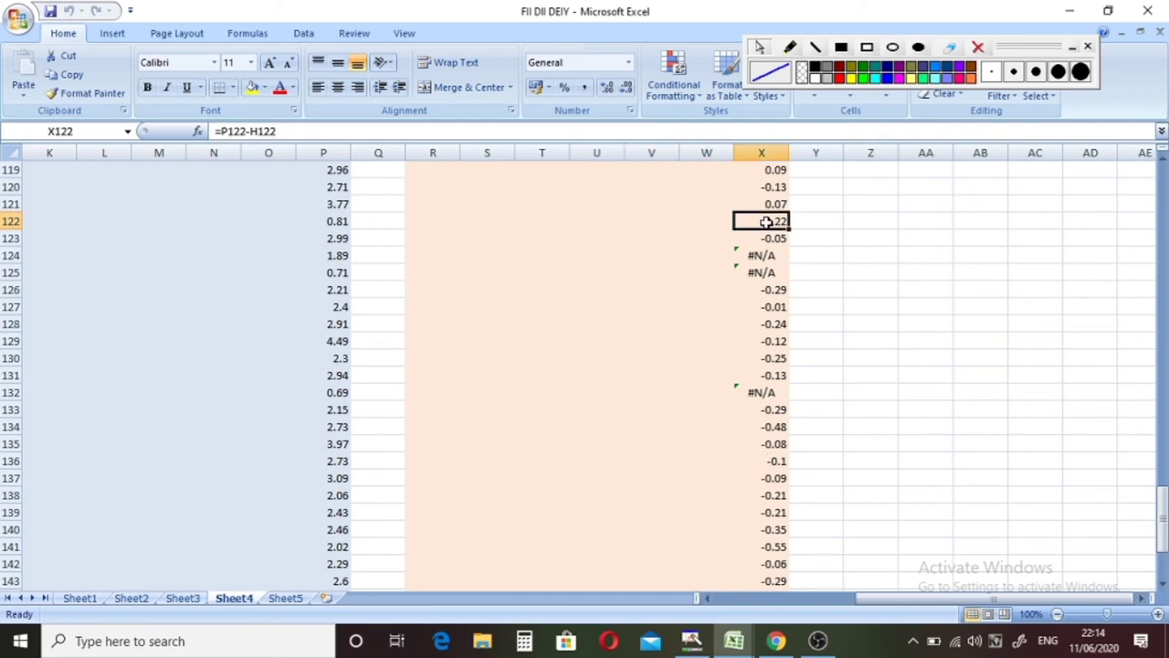
left_click(721, 220)
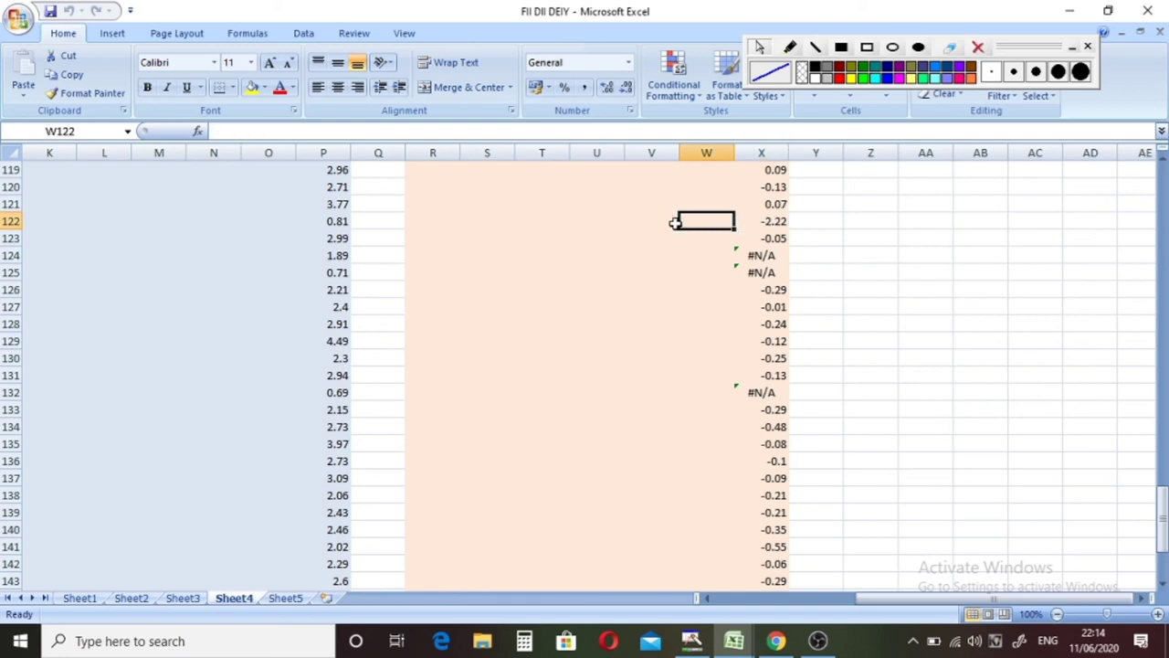
left_click(674, 222)
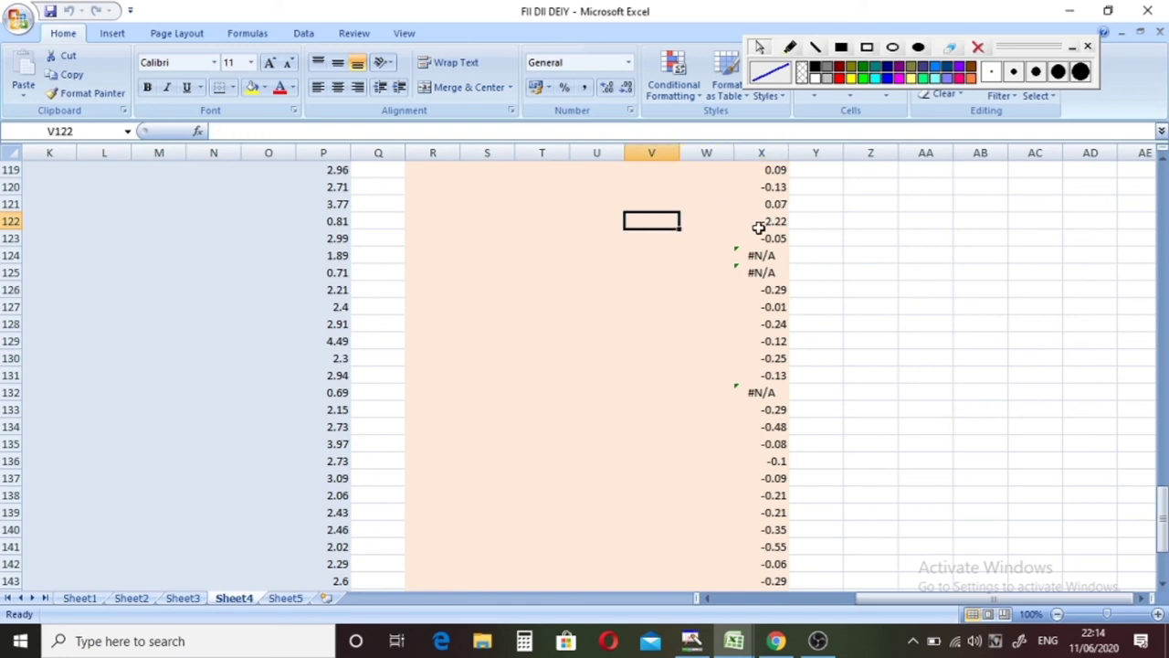
left_click(763, 225)
left_click(723, 219)
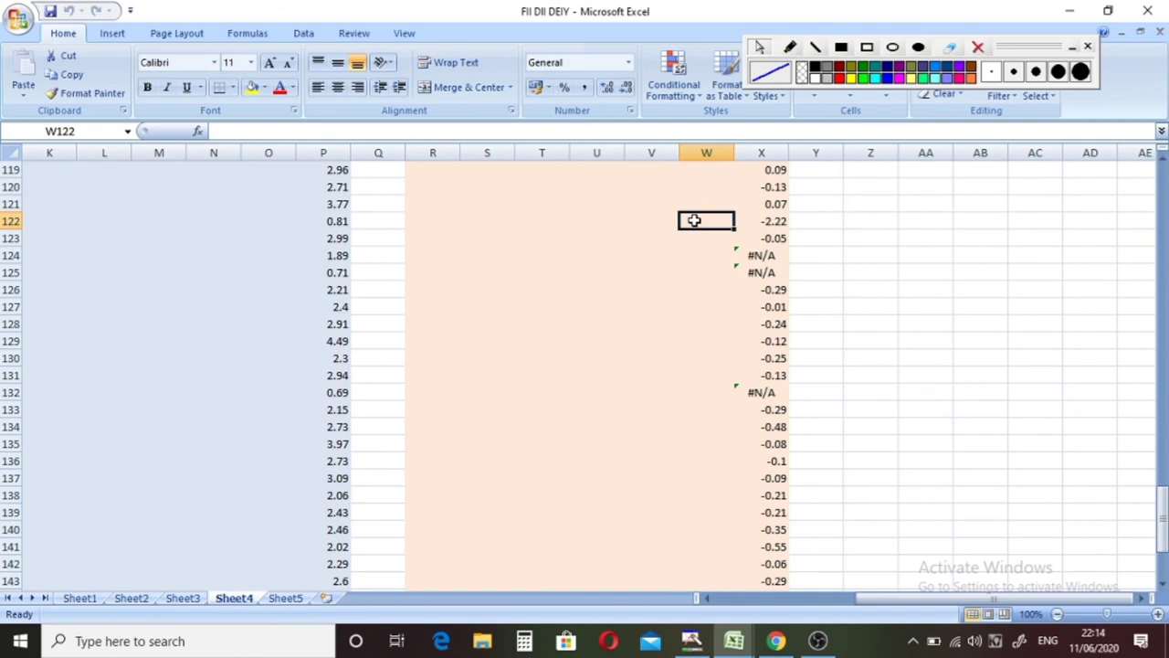
left_click(664, 215)
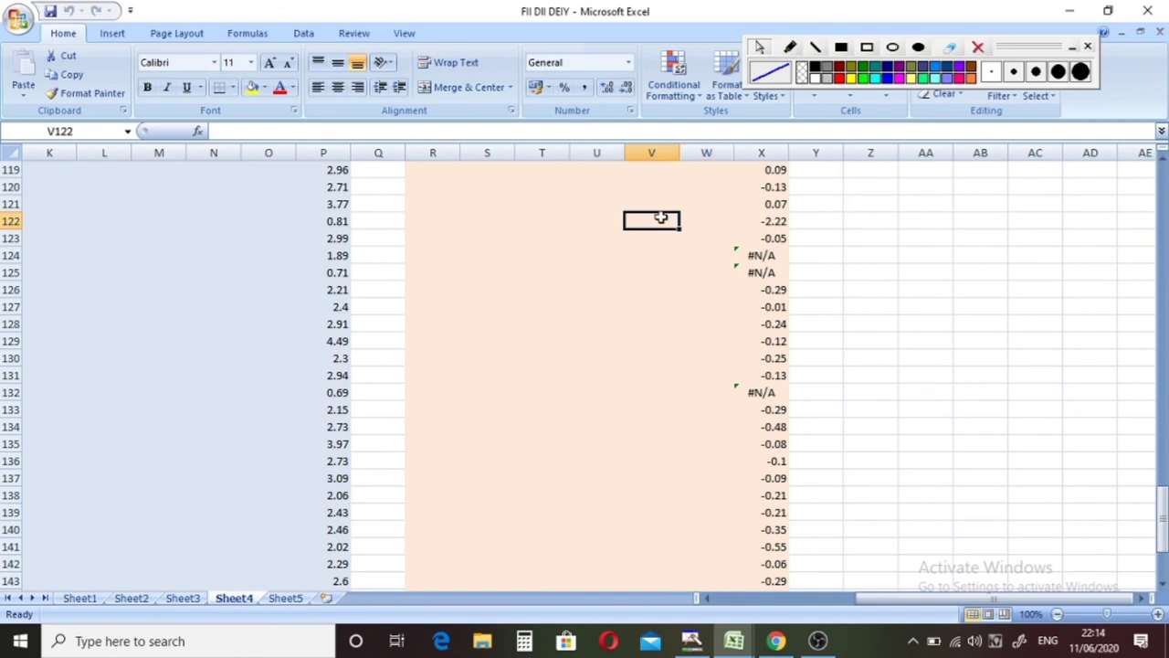
Check the day 7 fo and eq values of SBILIFE in P122 and H122 behind its difference
left_click(339, 225)
left_click_drag(897, 599, 765, 603)
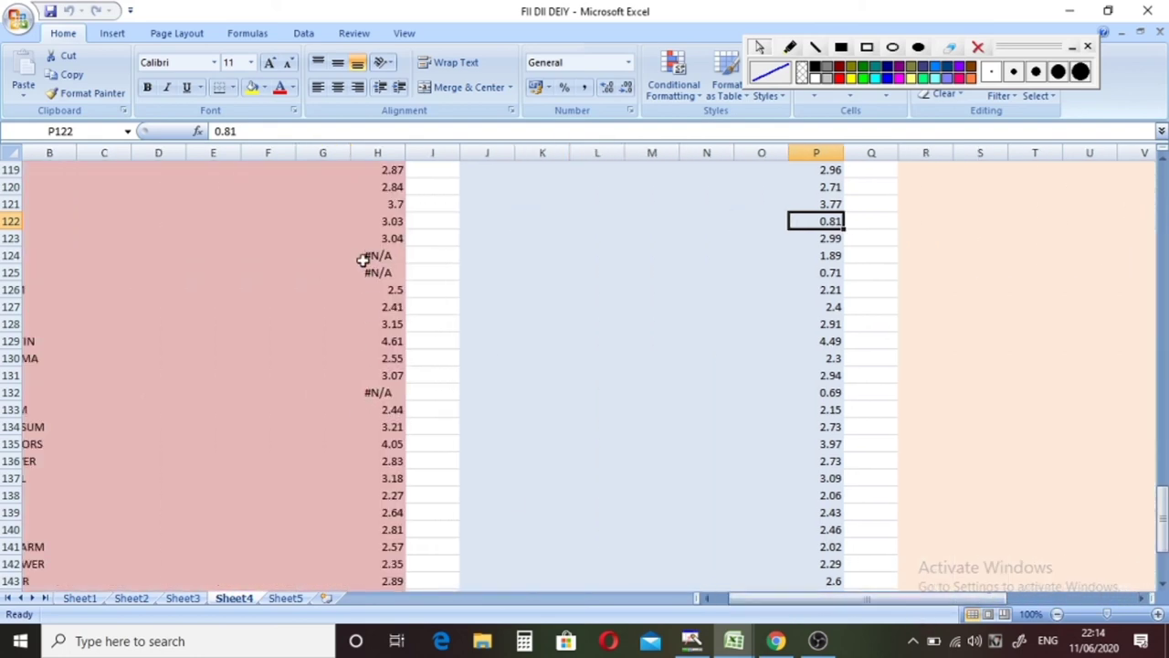
left_click(393, 224)
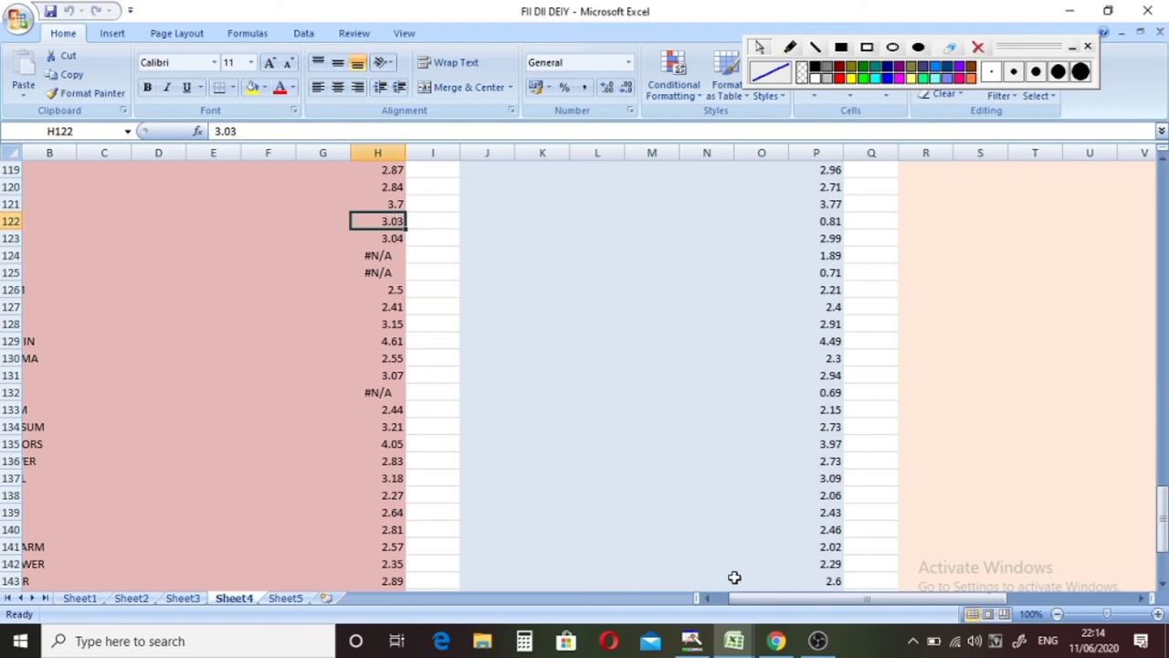
left_click_drag(749, 603, 832, 607)
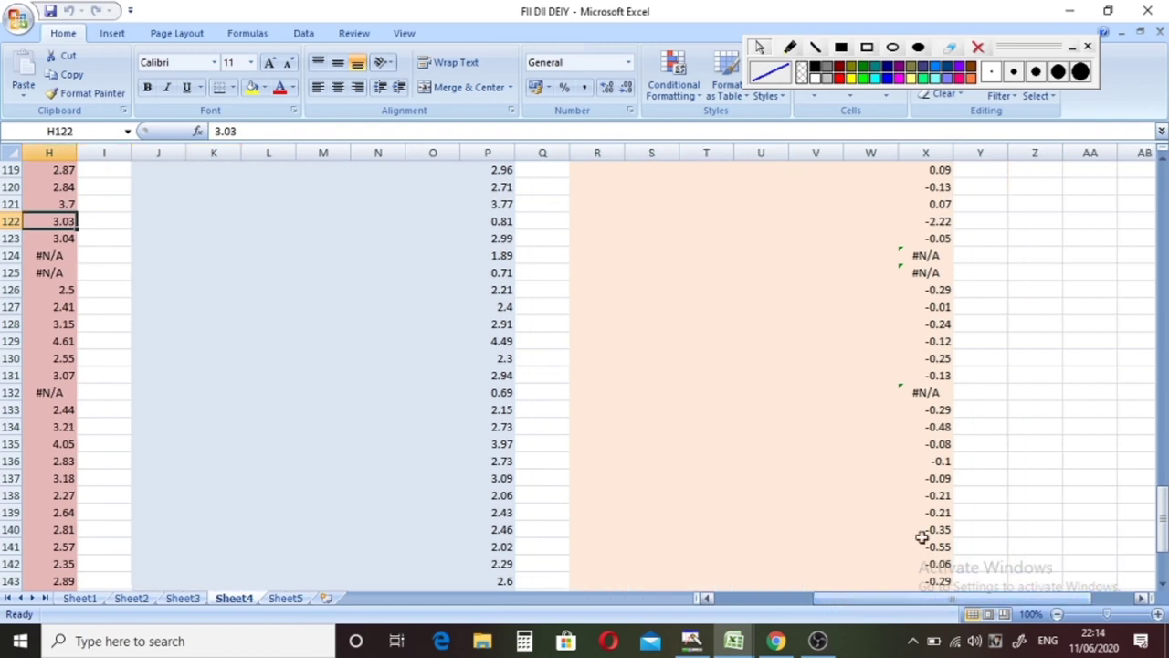
left_click_drag(1164, 526, 1163, 527)
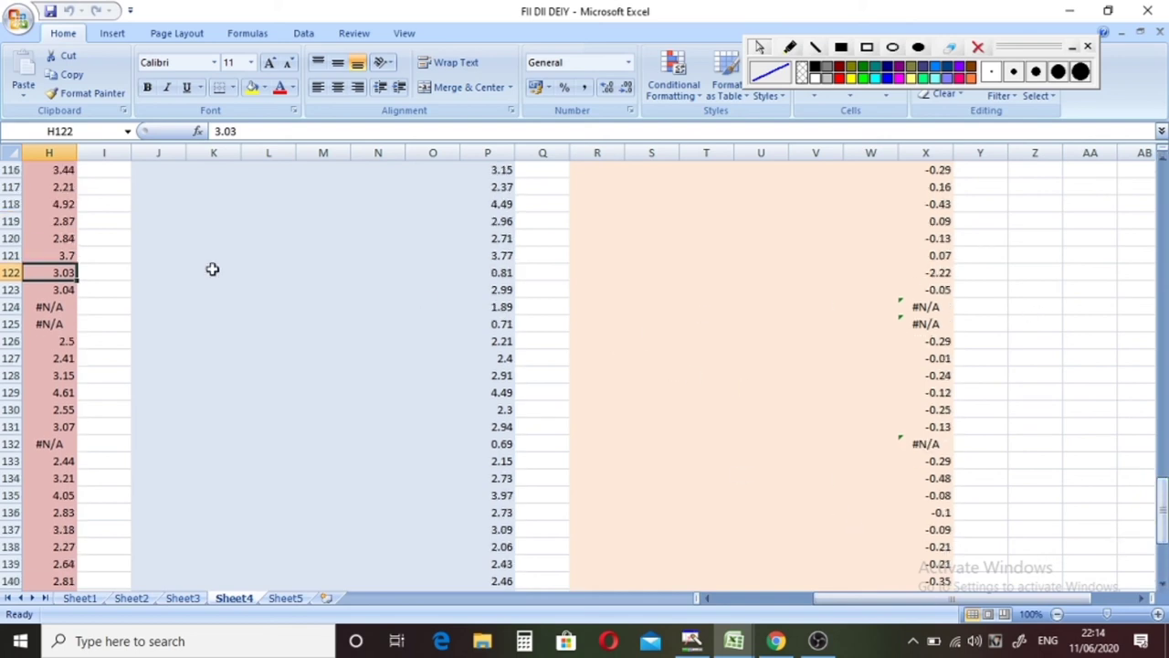
Highlight the whole of row 122 and point out its dif cells for days 7, 6 and 5
left_click(11, 272)
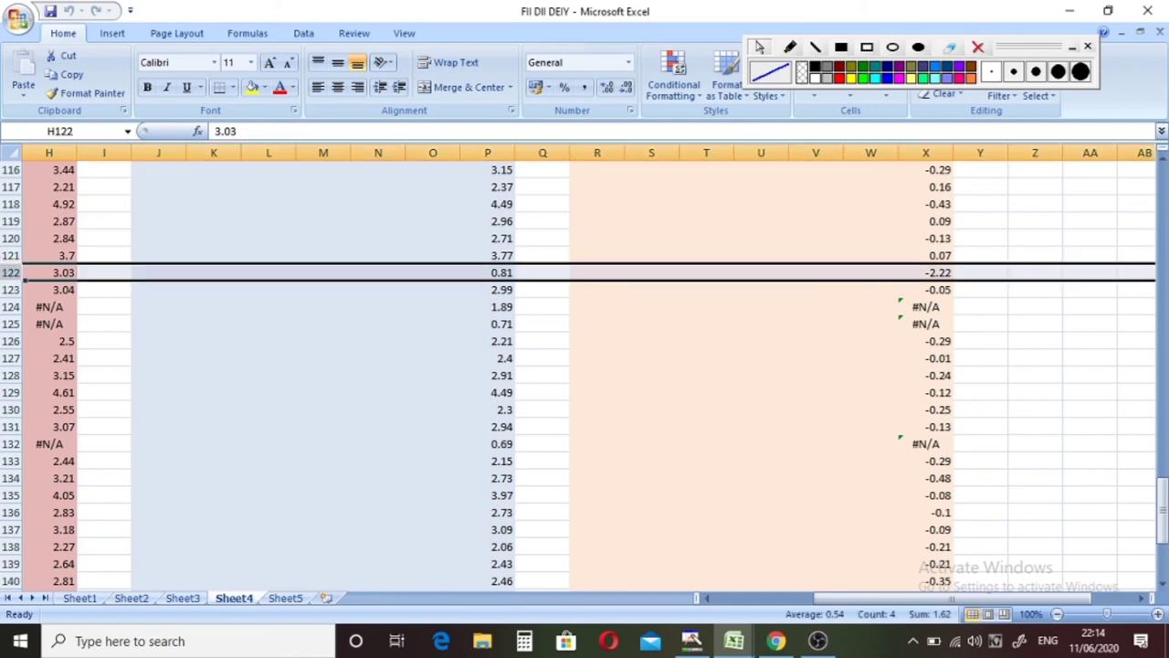
left_click(937, 274)
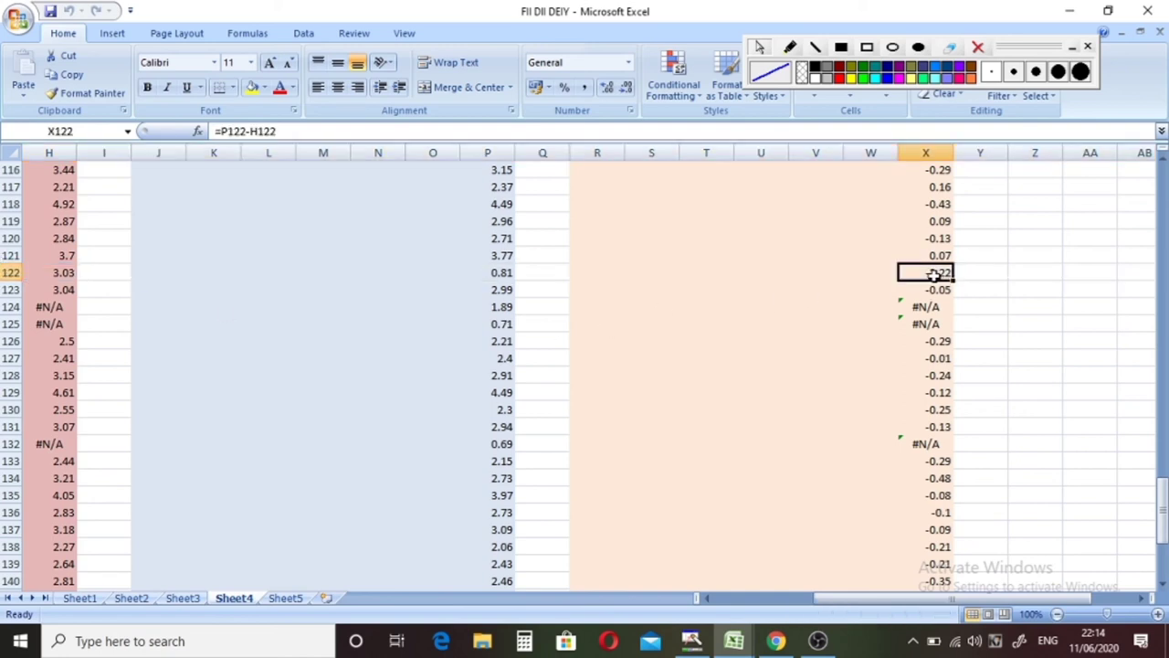
left_click(887, 272)
left_click(831, 271)
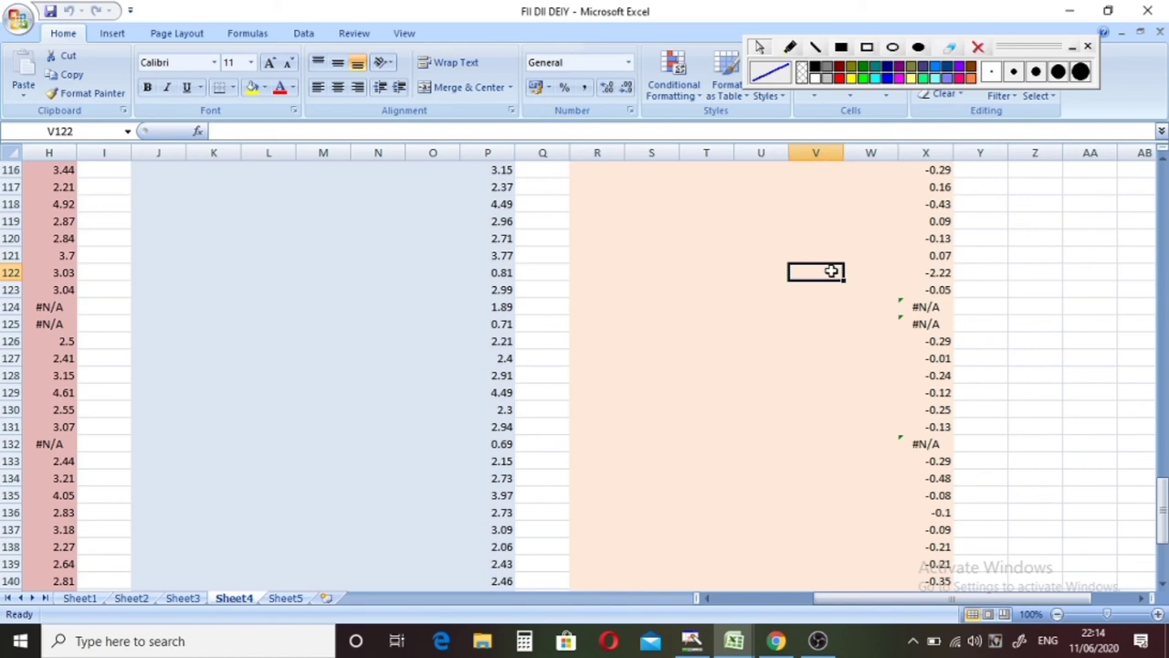
Switch to the AXIS Bank chart in Chrome and look over the latest 15-minute candles
mouse_move(775, 641)
left_click(787, 581)
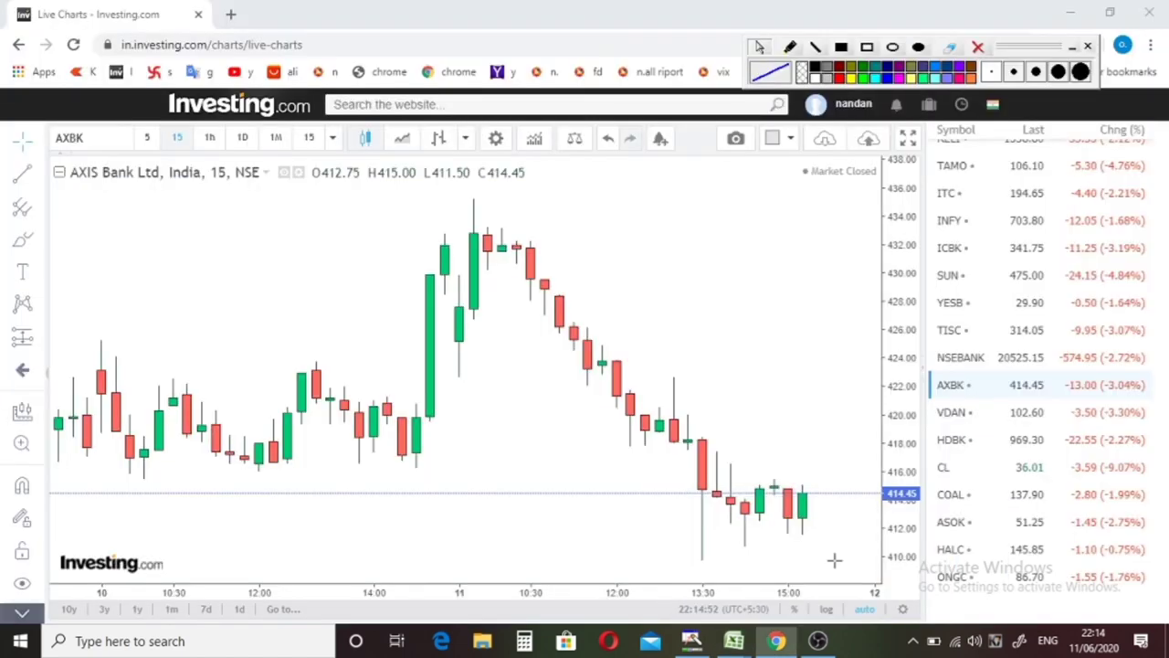
mouse_move(829, 503)
left_mouse_down()
mouse_move(844, 501)
mouse_move(829, 503)
left_mouse_up()
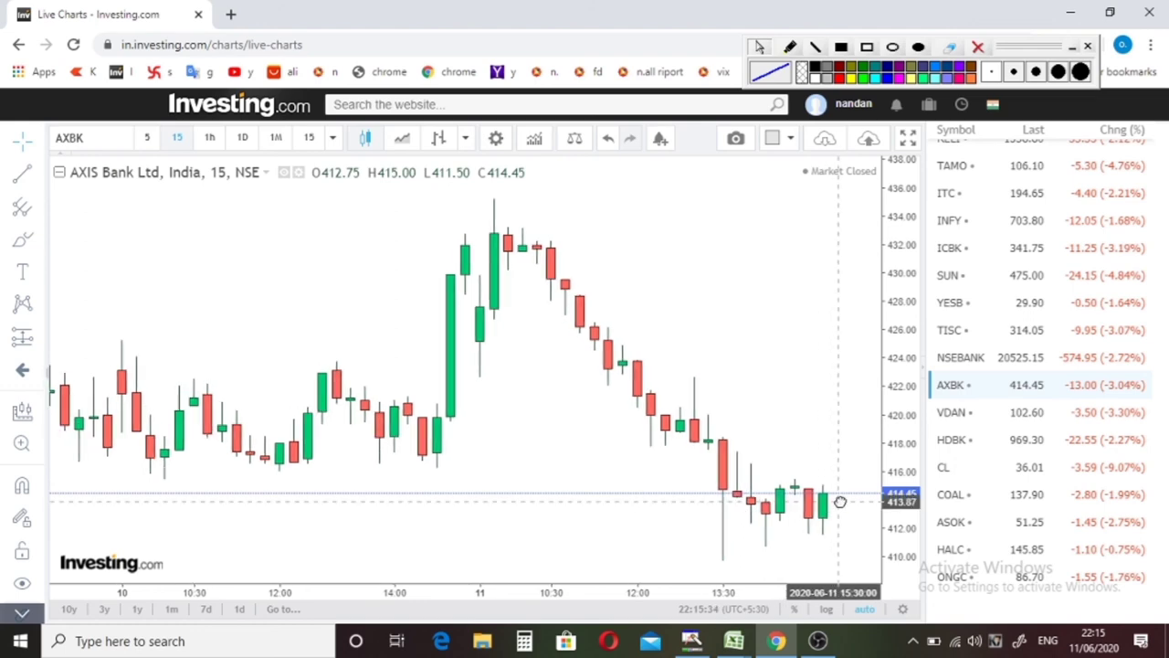
mouse_move(815, 642)
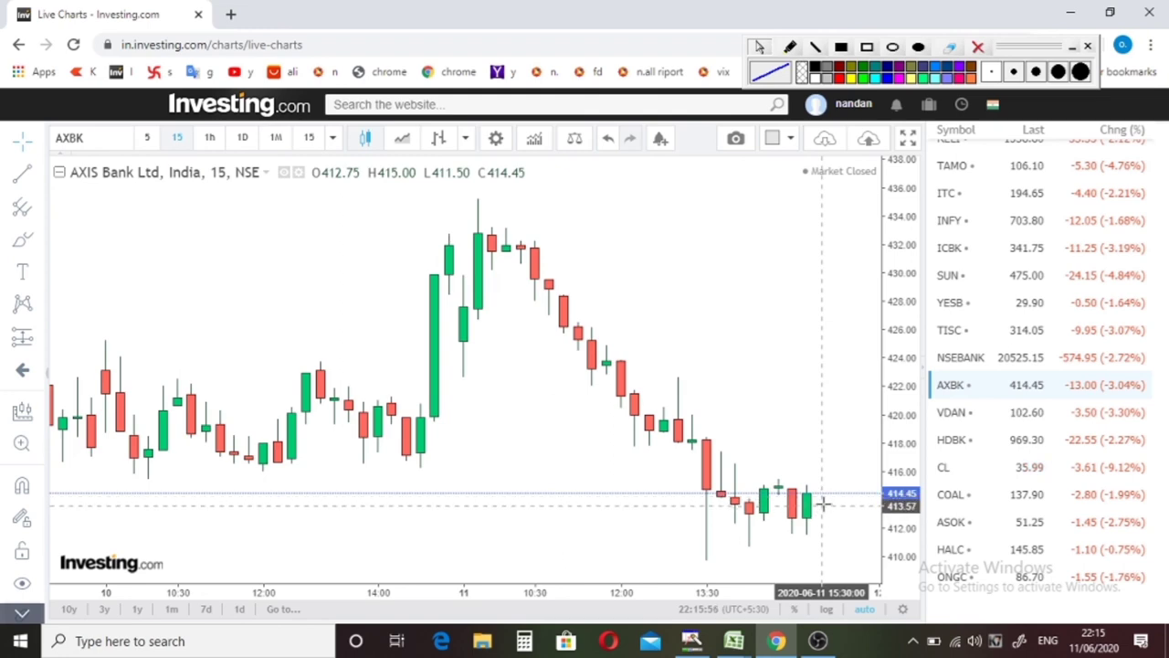
left_click_drag(825, 501, 819, 484)
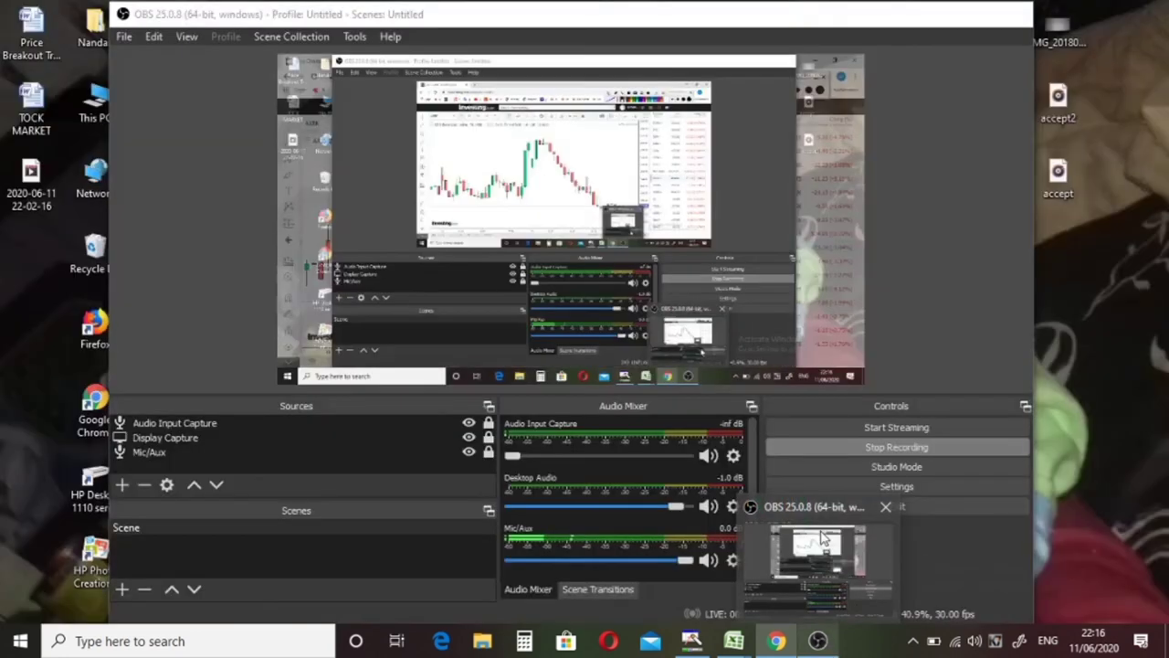
Check the running recording in OBS and return to the AXIS Bank chart in Chrome
left_click(840, 575)
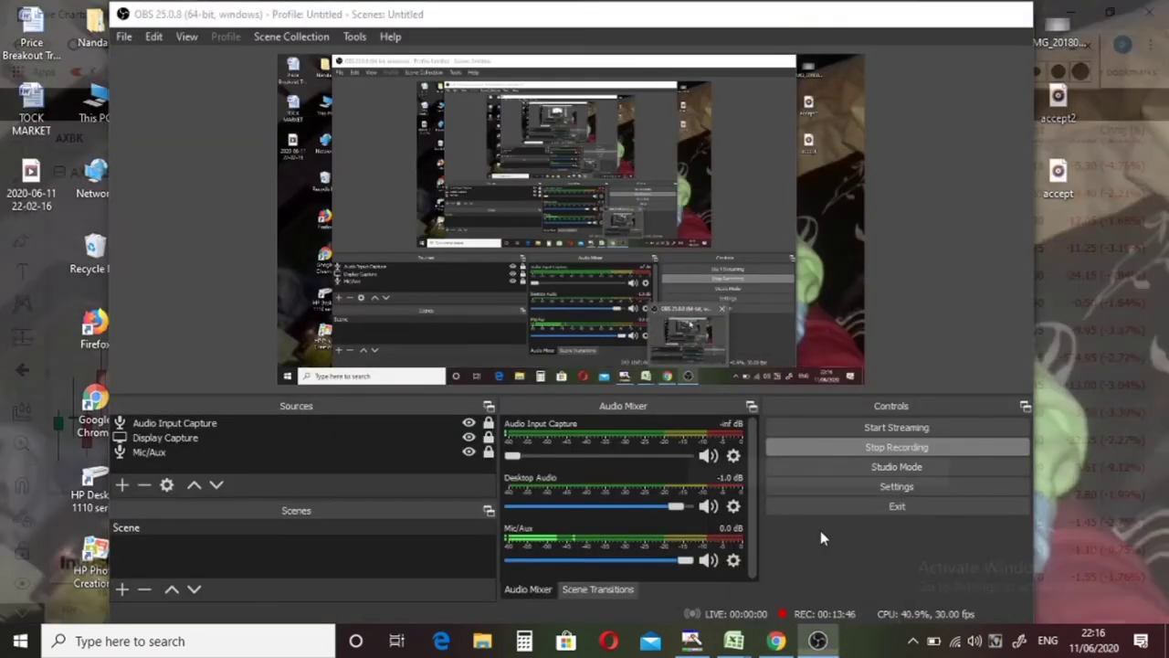
left_click(777, 642)
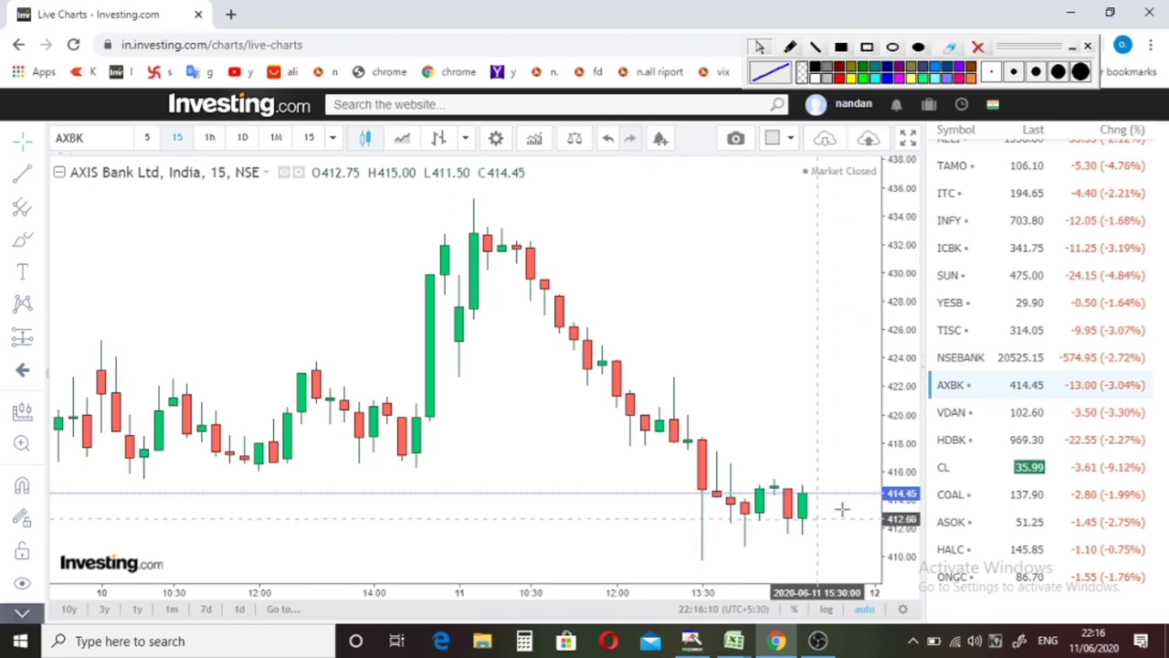
mouse_move(817, 640)
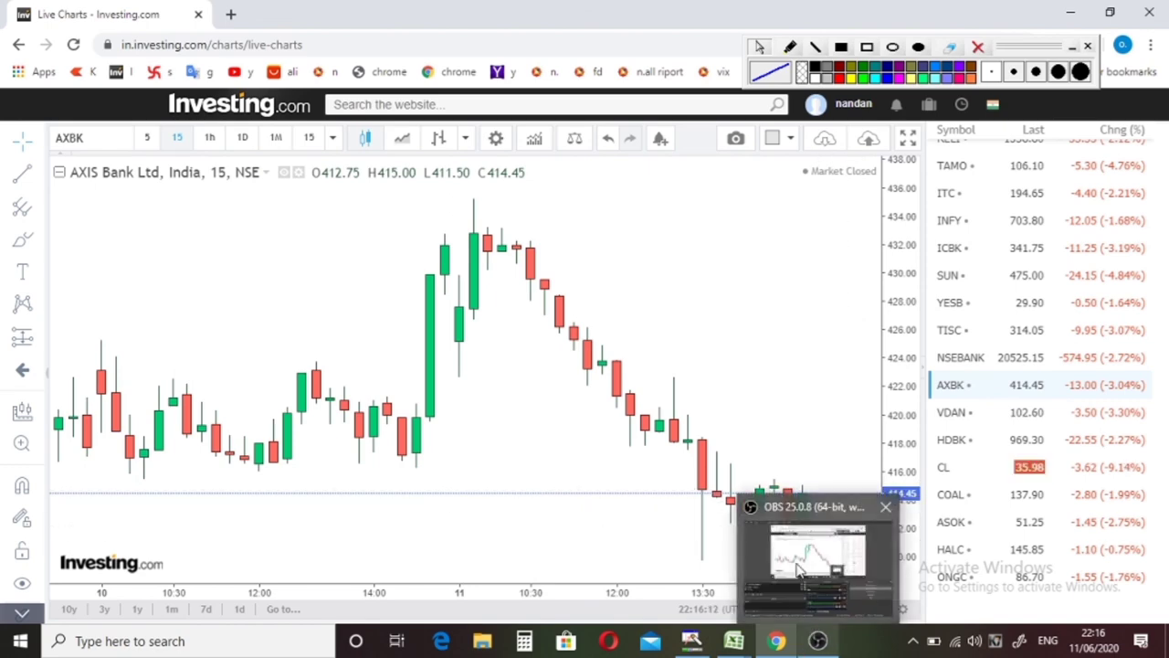
left_click(797, 568)
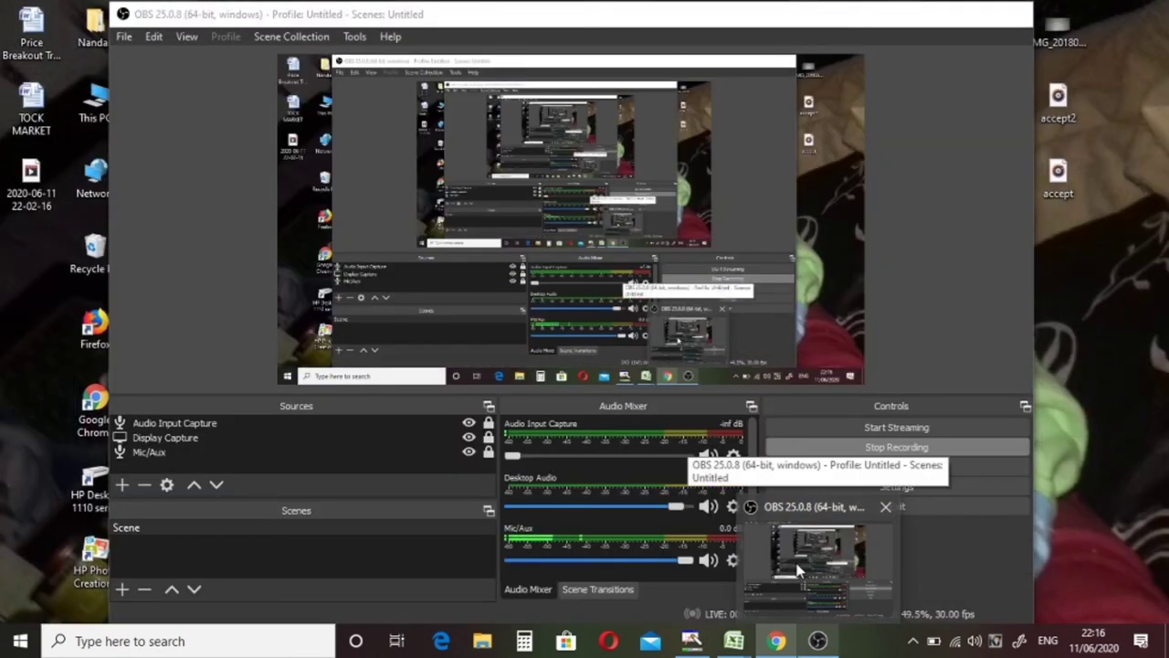
left_click(856, 532)
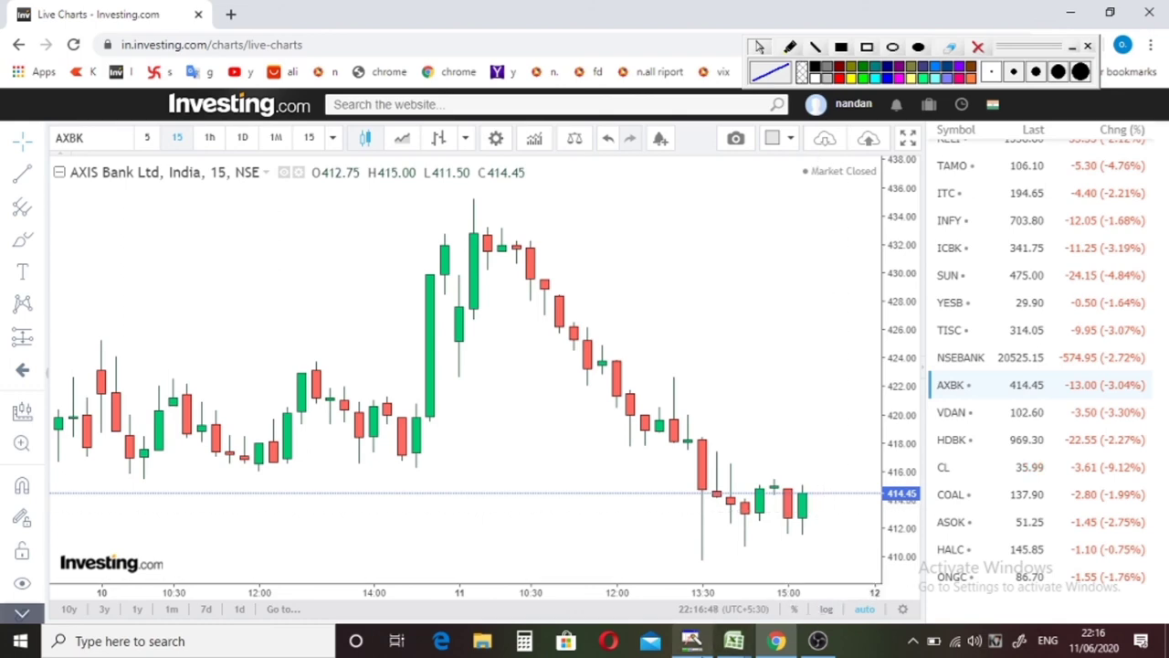
Switch to the FII DII DEIY workbook and inspect the formula behind the SBILIFE day 7 difference in X122, leaving without saving an edit
mouse_move(733, 640)
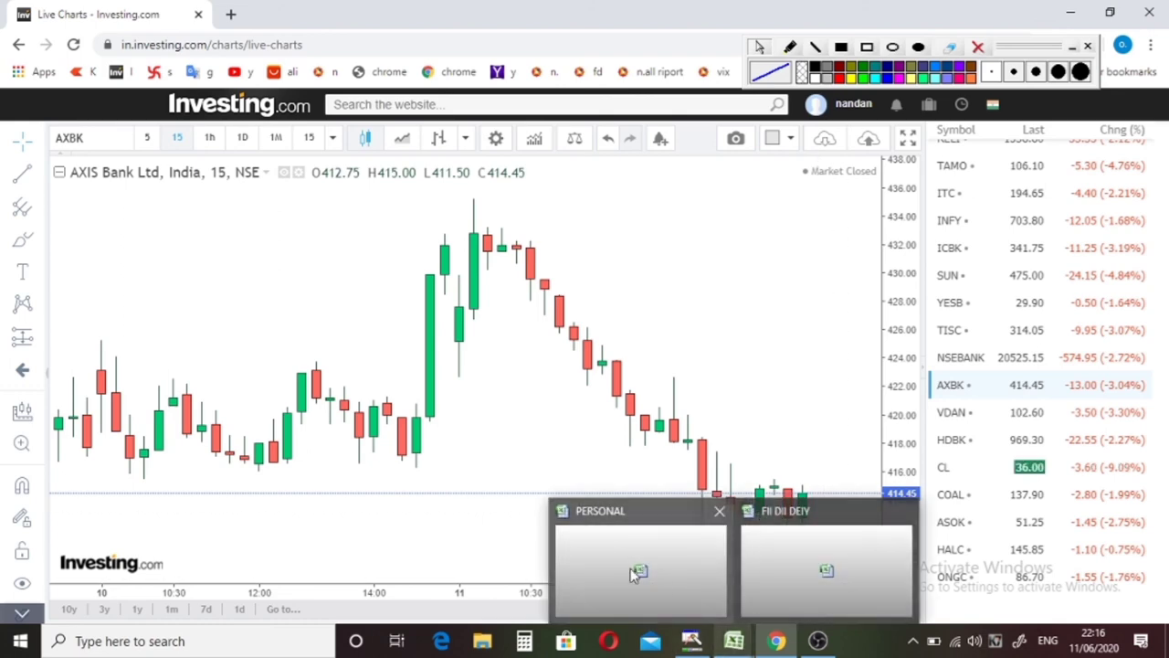
left_click(890, 544)
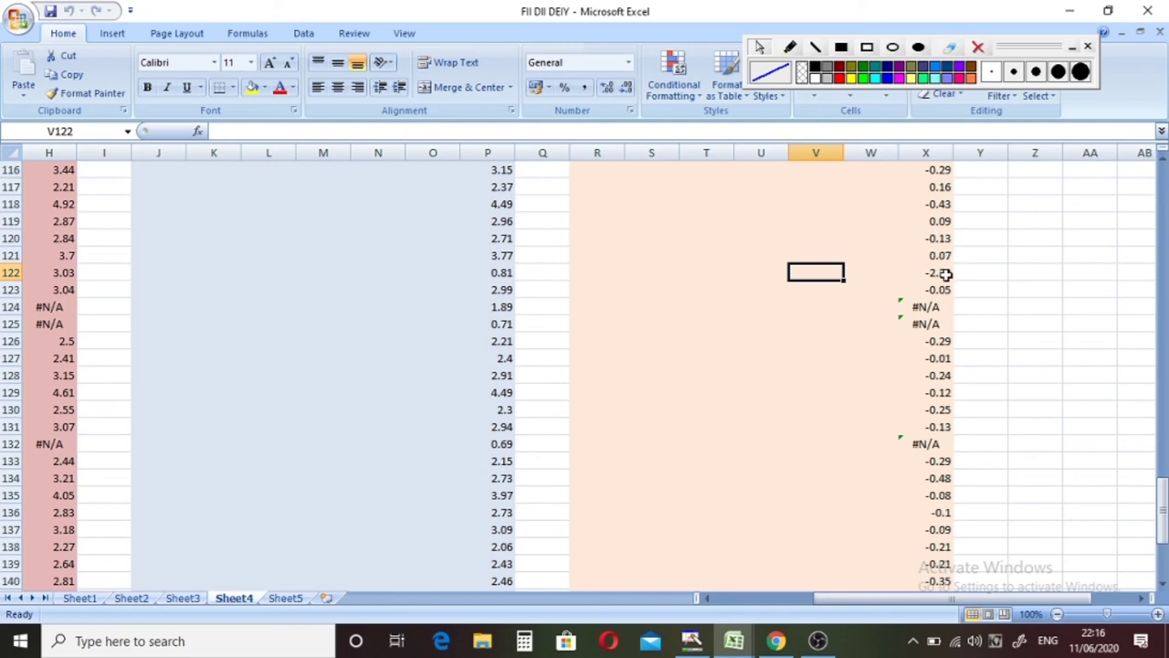
double_click(904, 272)
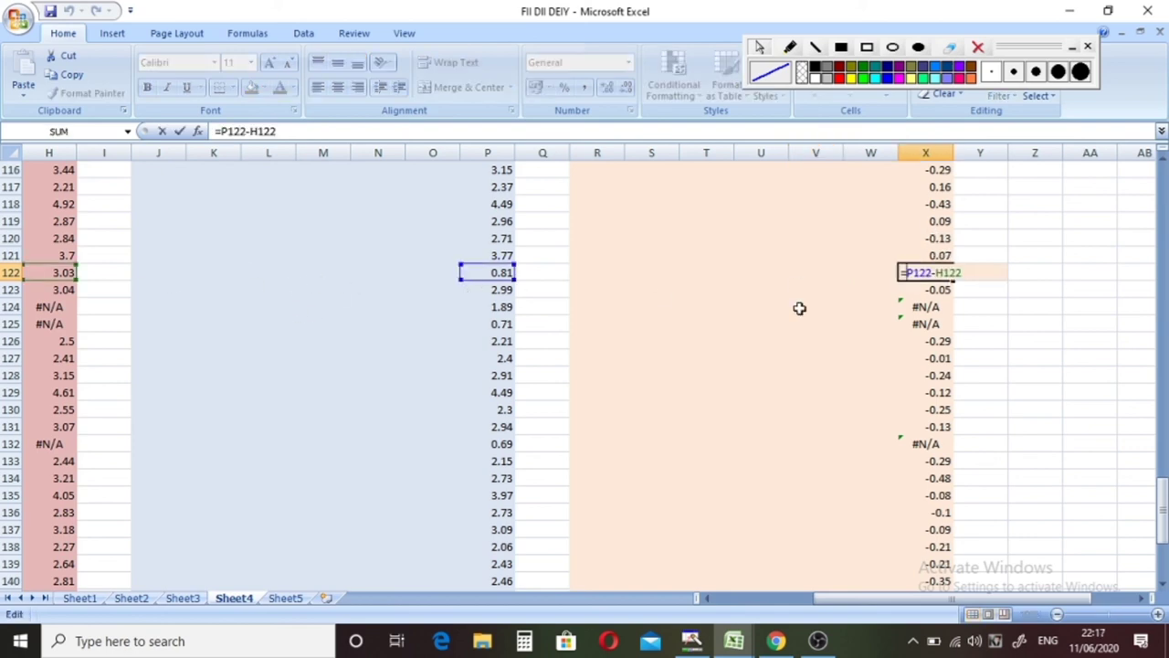
left_click(994, 336)
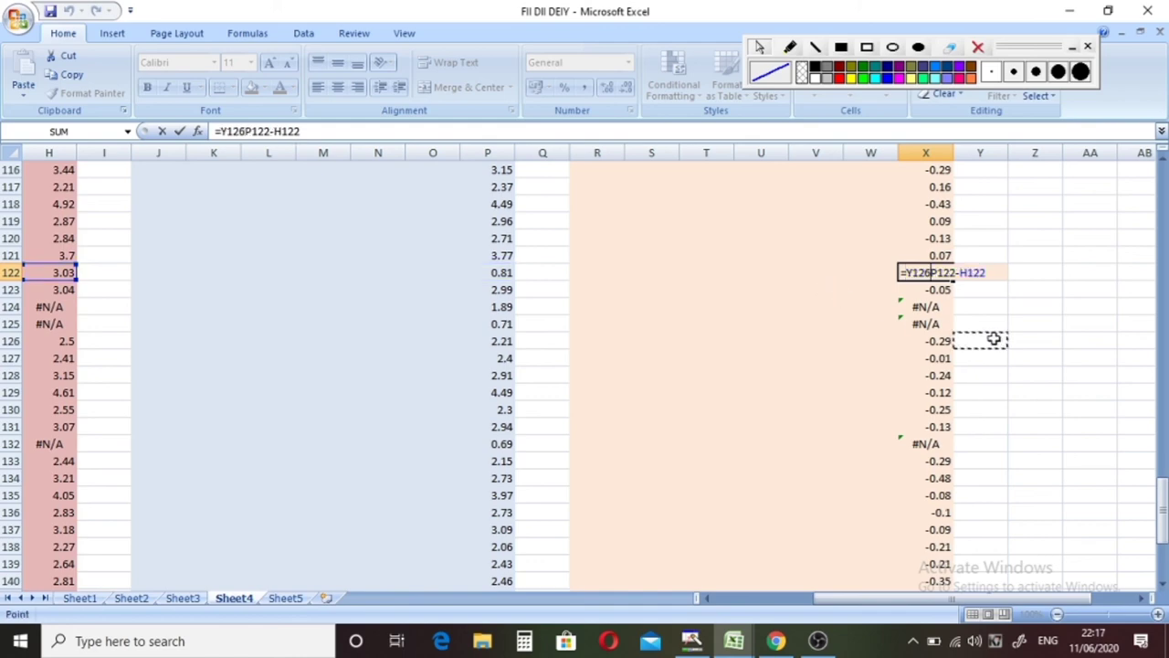
key("Escape")
left_click_drag(1158, 489, 1158, 458)
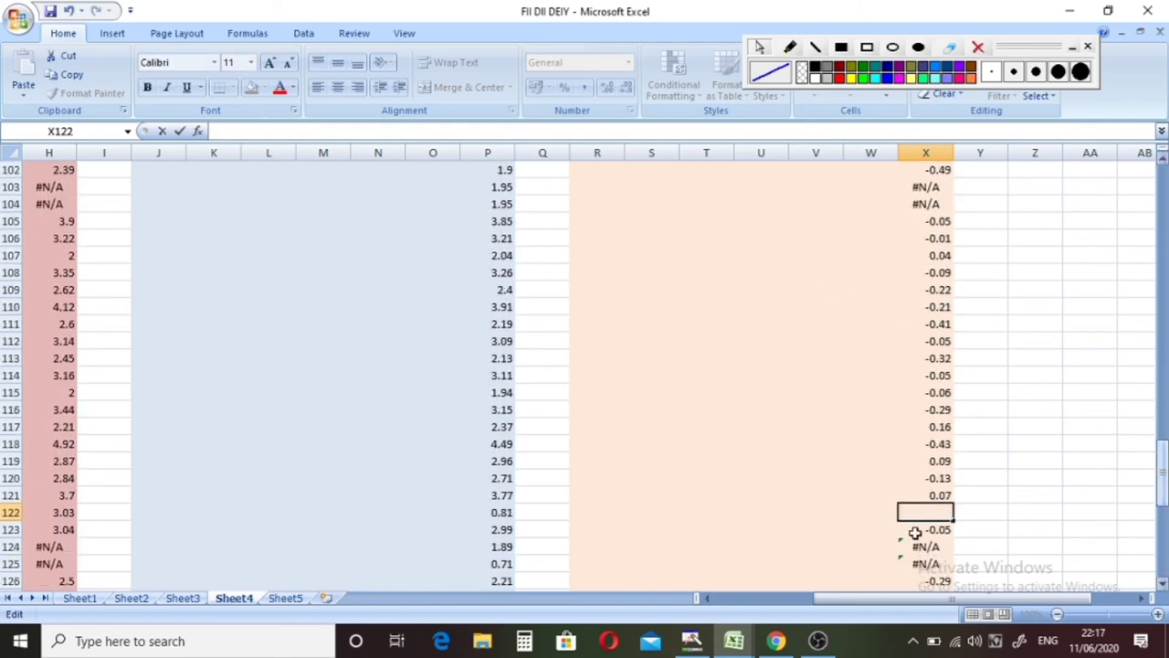
Return to the AXIS Bank live chart in Chrome and examine the price level around the last candle of the day
mouse_move(785, 643)
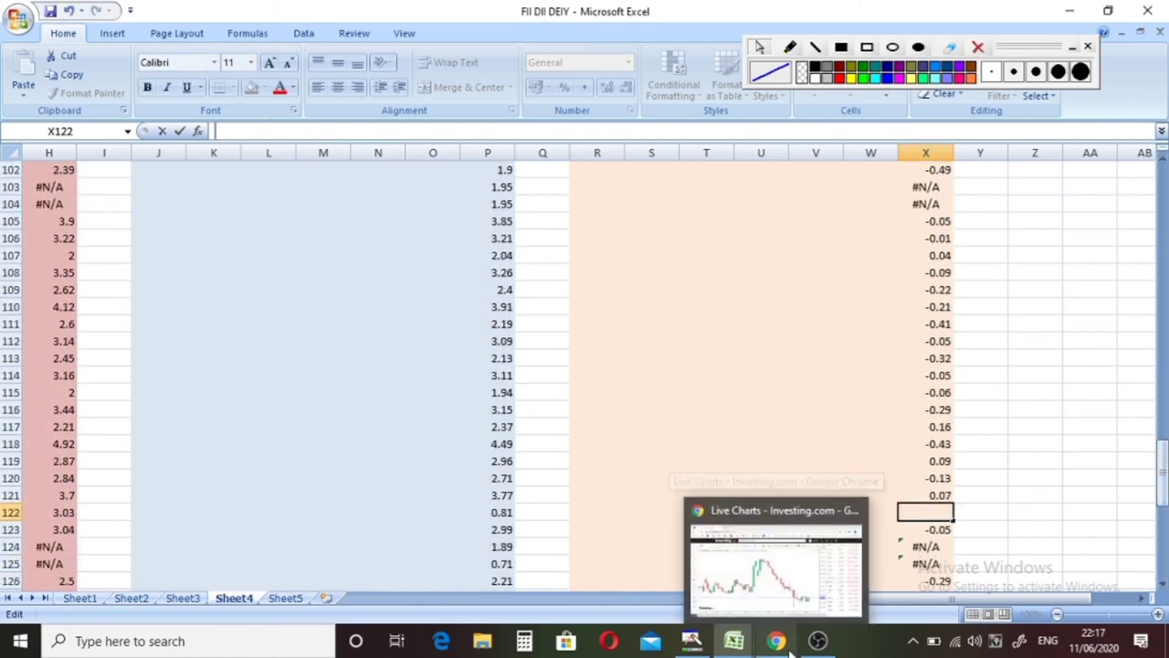
left_click(786, 598)
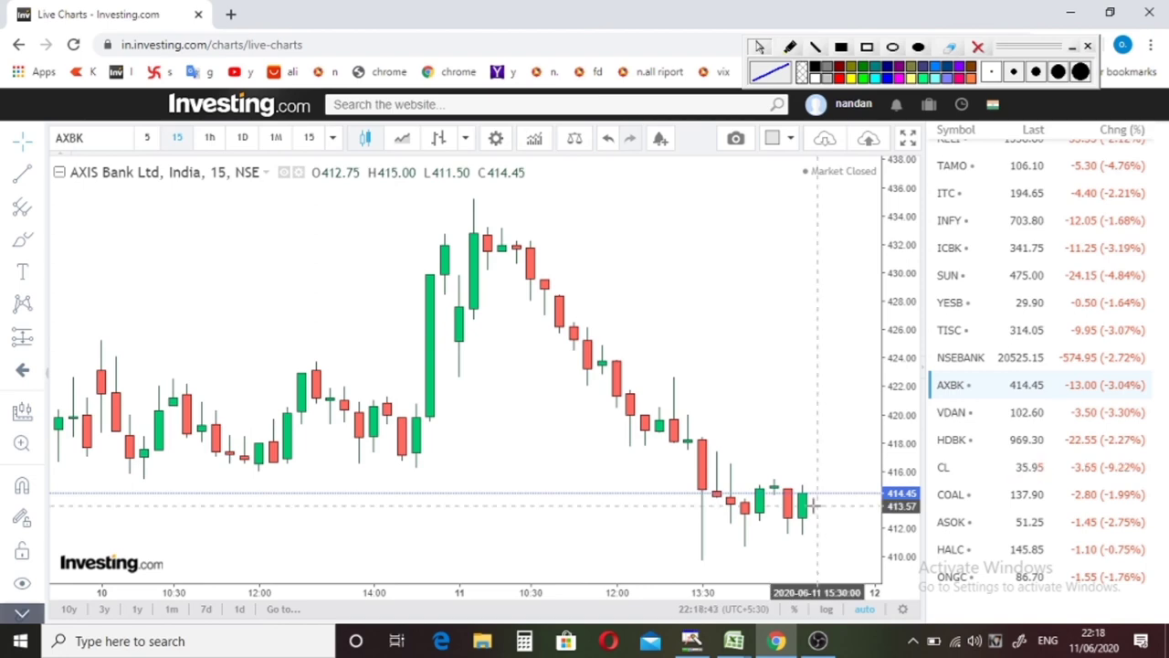
mouse_move(776, 640)
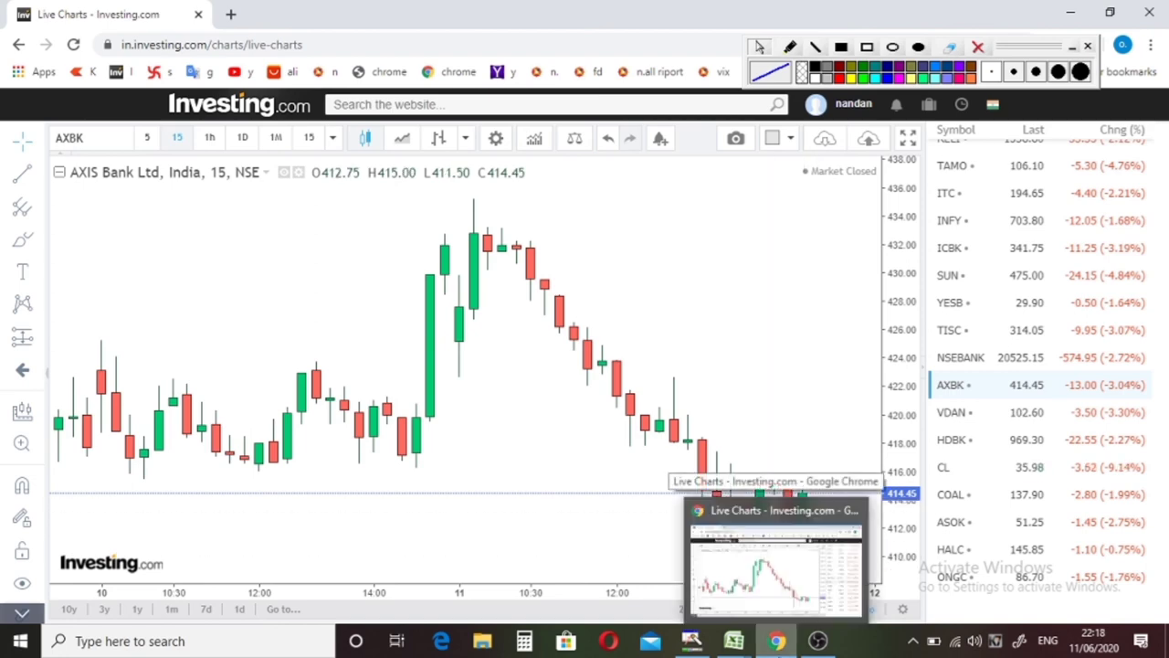